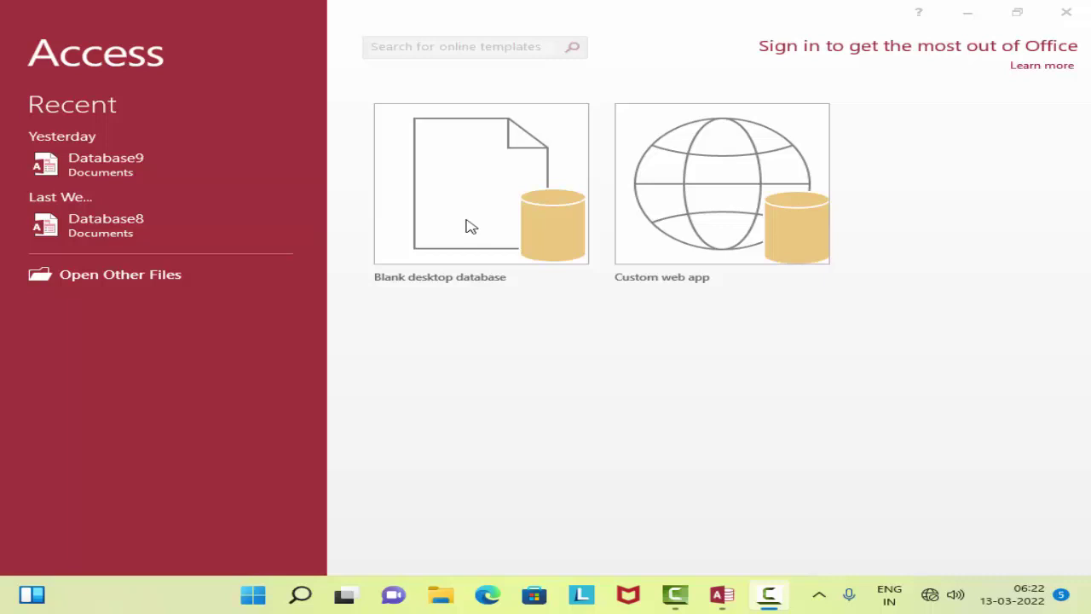
Create a blank desktop database named Database10.
left_click(478, 237)
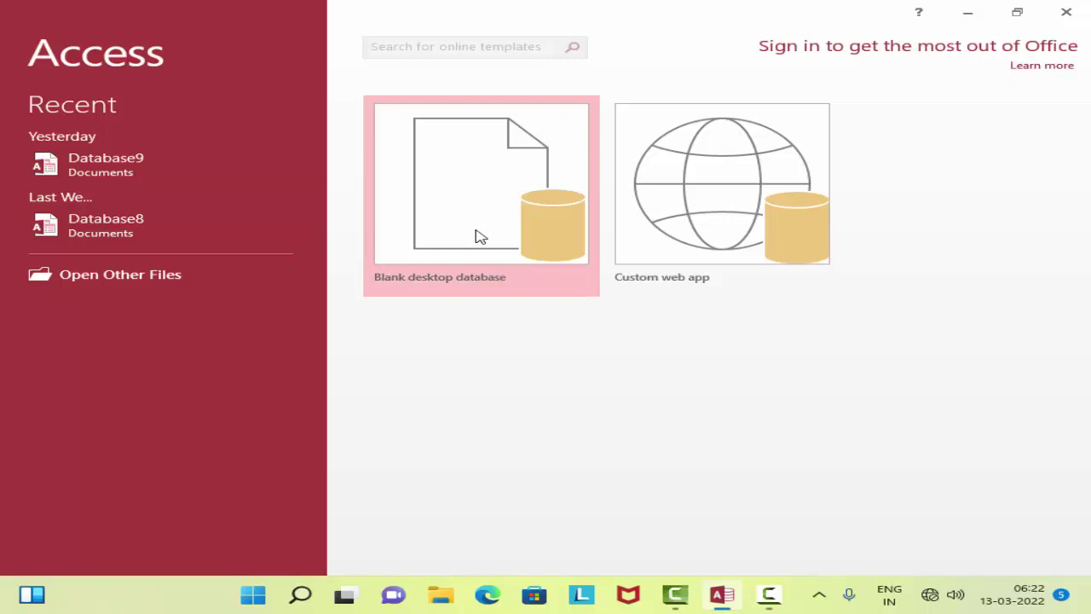
left_click(478, 236)
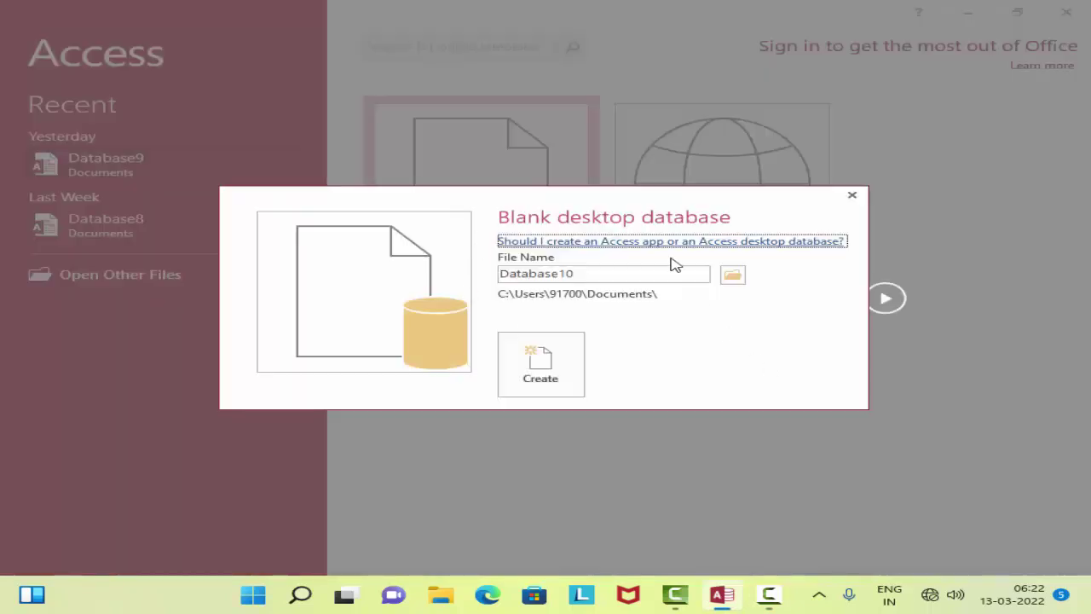
left_click(563, 354)
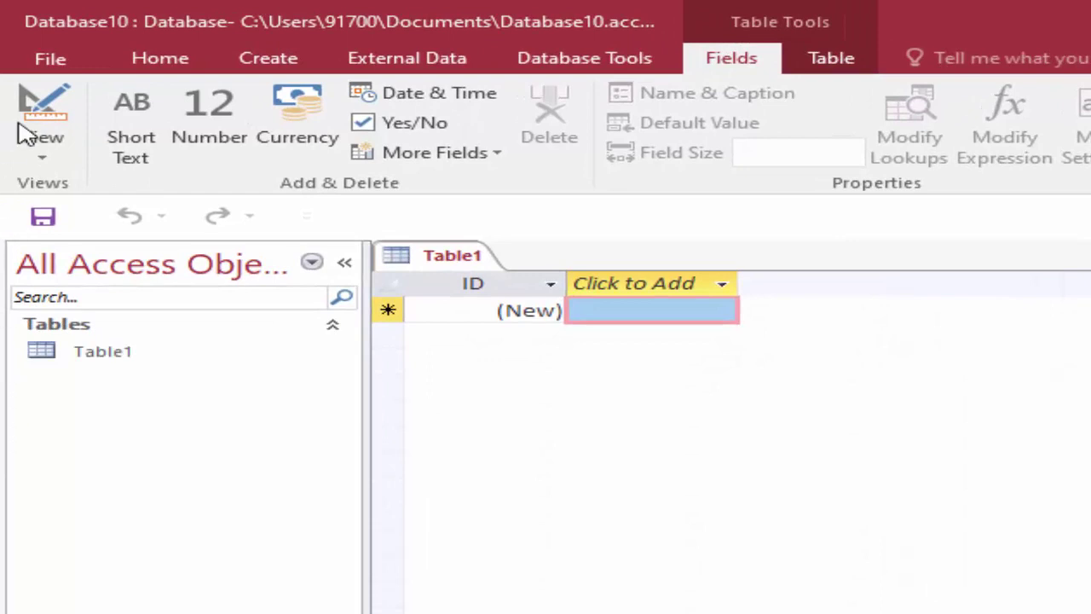
Save Table1 as StudentI in Design view and clear the default ID field name.
left_click(43, 107)
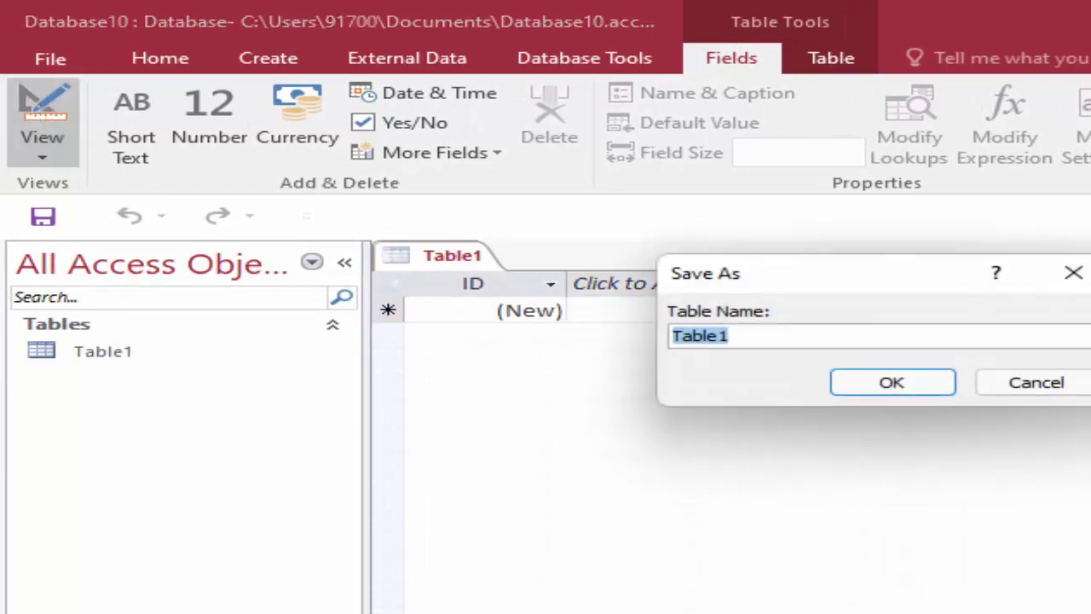
key("BackSpace")
type("Stu")
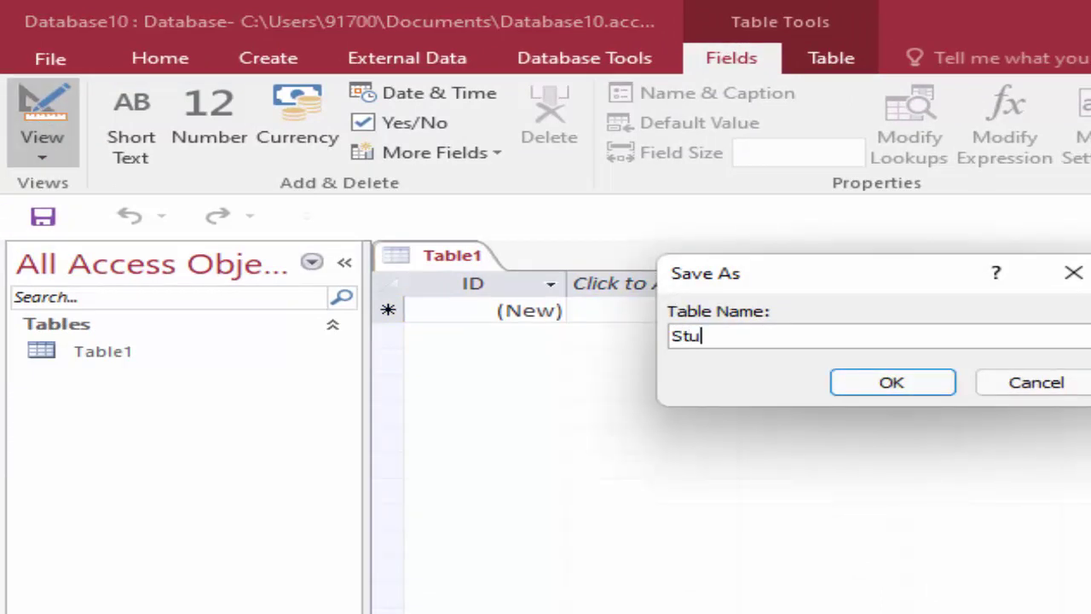
type("dentI")
left_click(852, 394)
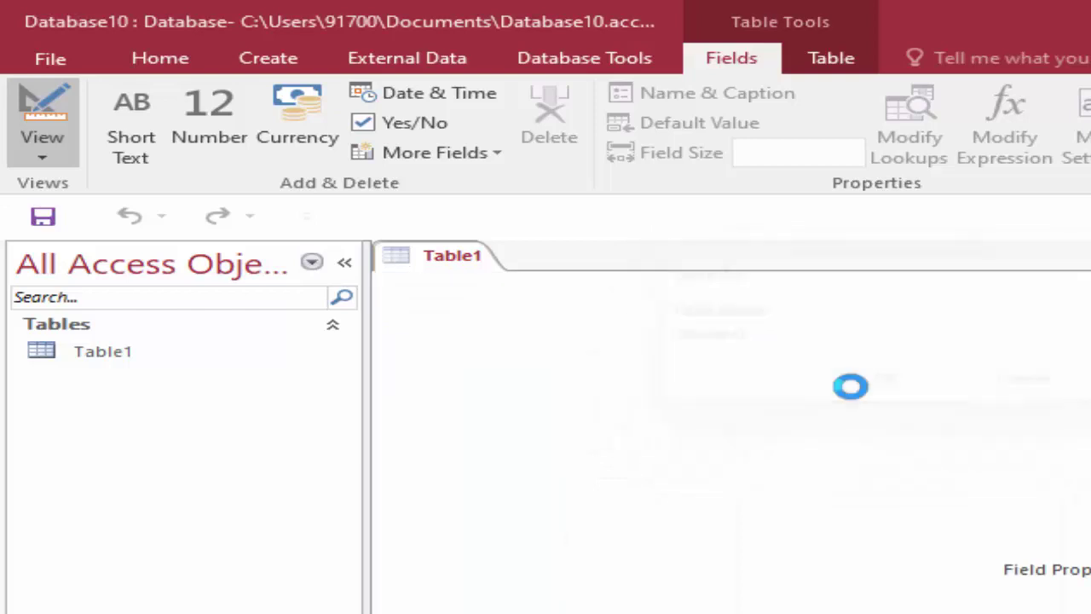
key("BackSpace")
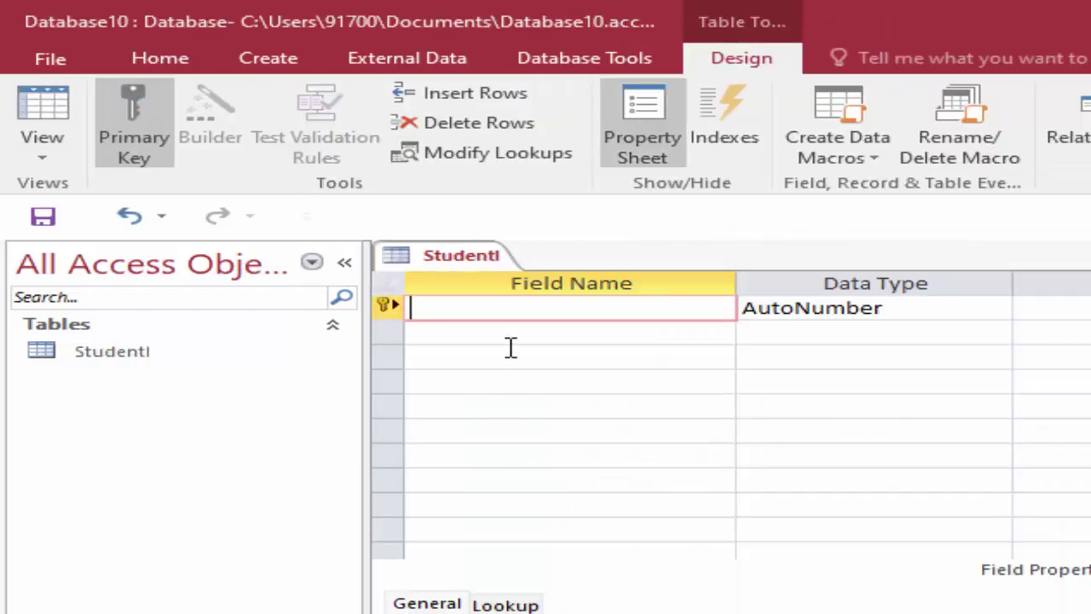
Name the StudentI fields Registration id, Name of Student, Father'name and City, then switch to Datasheet view.
type("Regi")
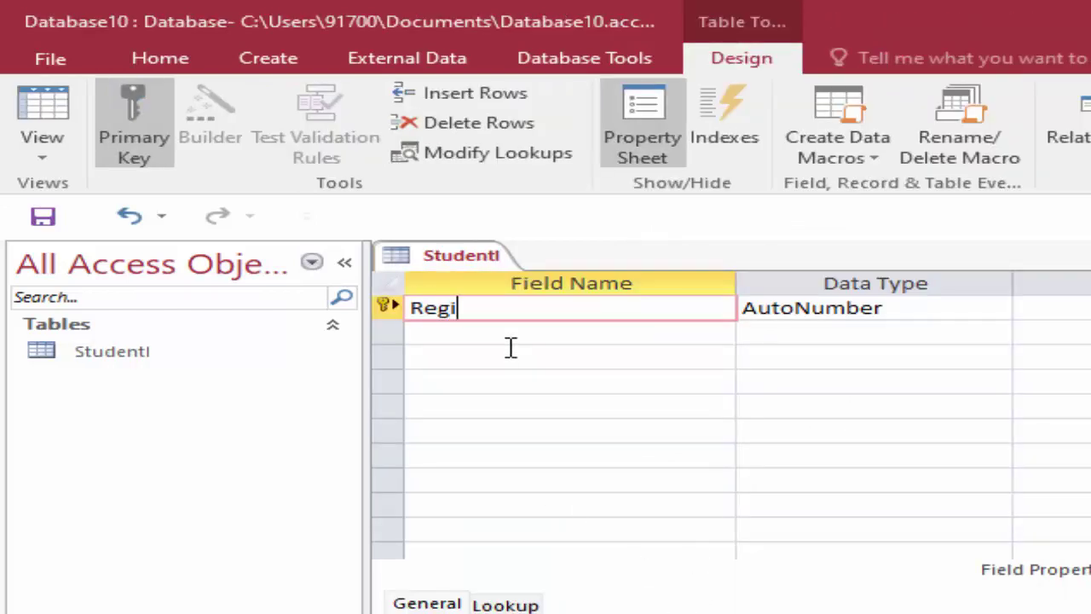
type("strat")
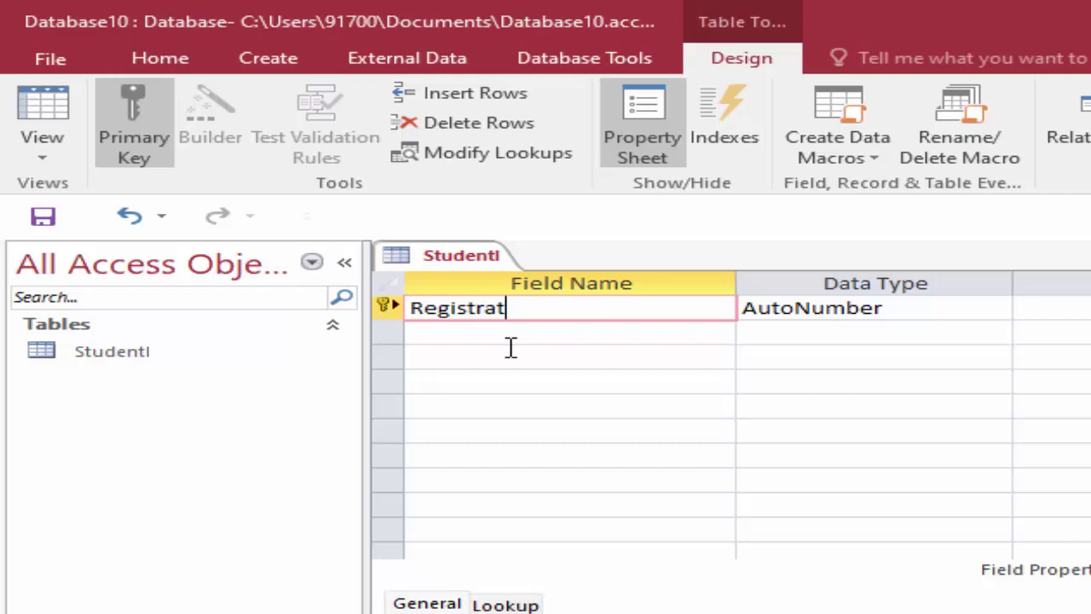
type("iom")
key("BackSpace")
type("n id")
left_click(557, 328)
type("T")
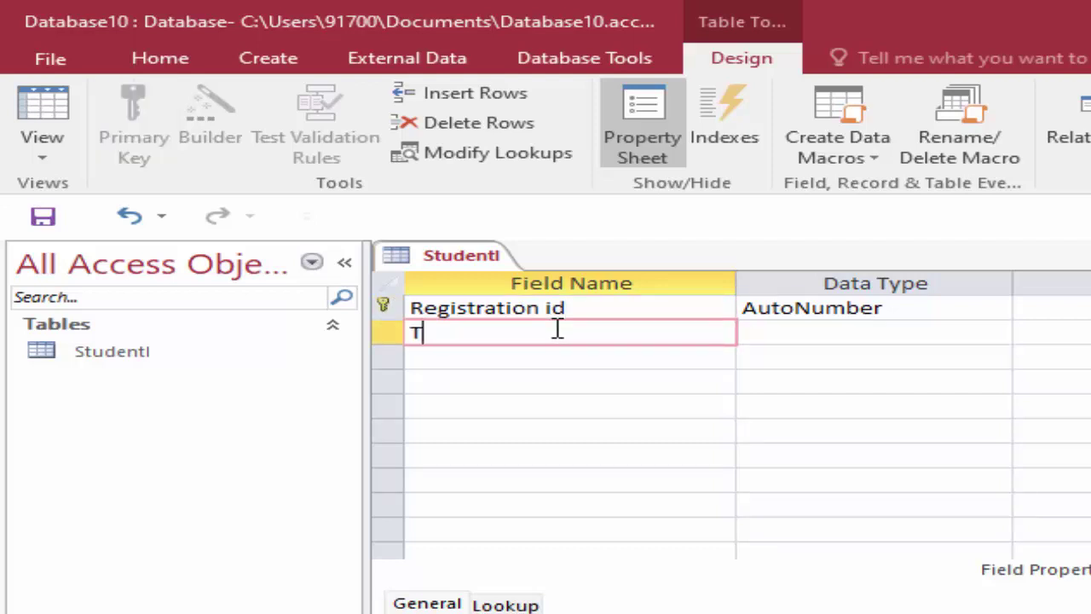
type("Name of Student")
left_click(461, 359)
type("F")
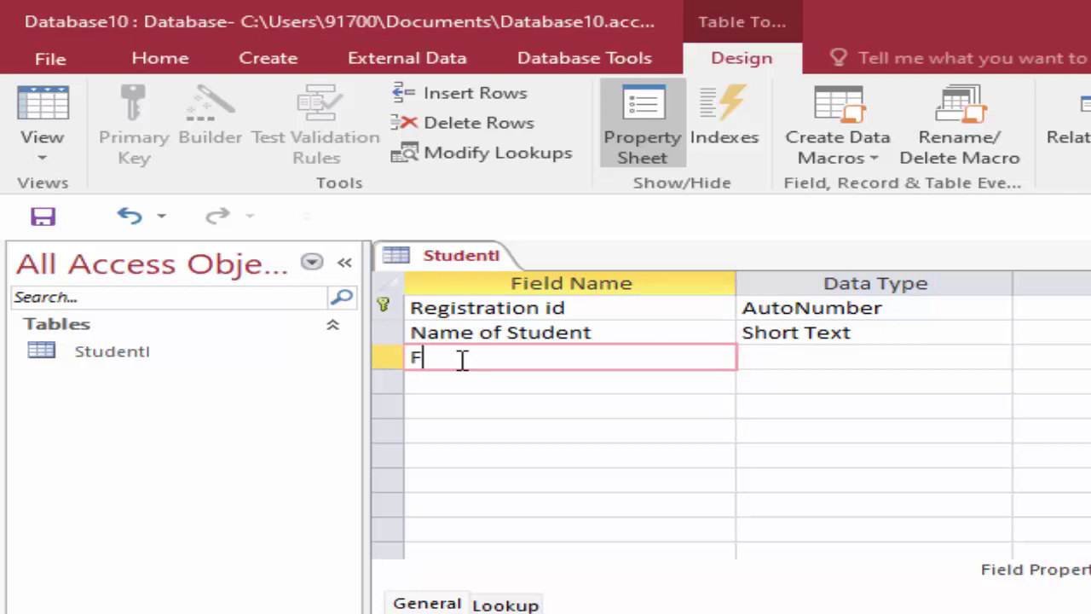
type("ather;")
type("s")
key("BackSpace")
key("BackSpace")
type("'")
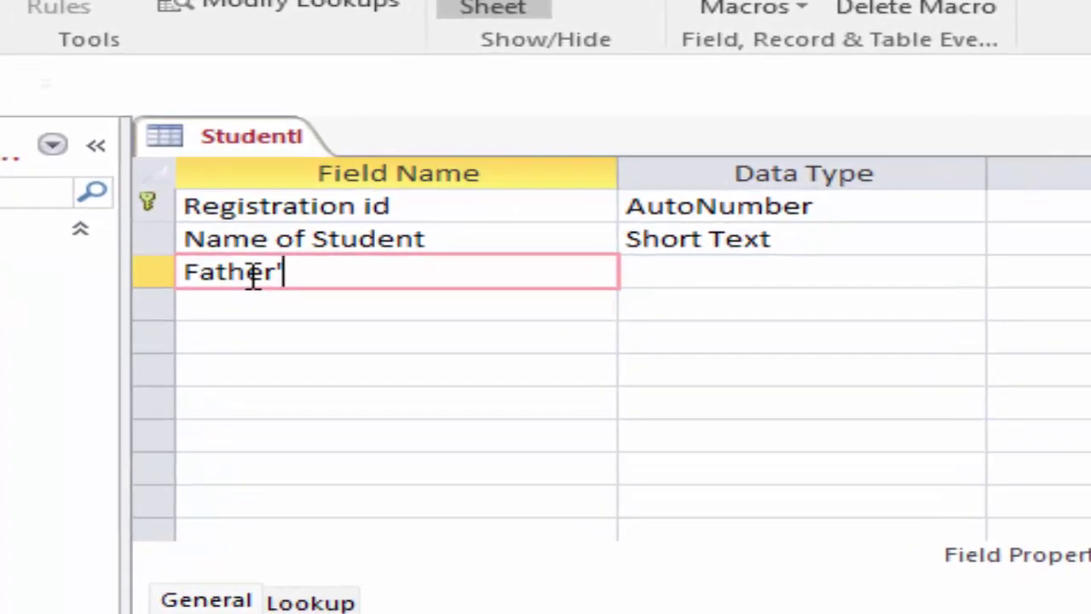
type("name")
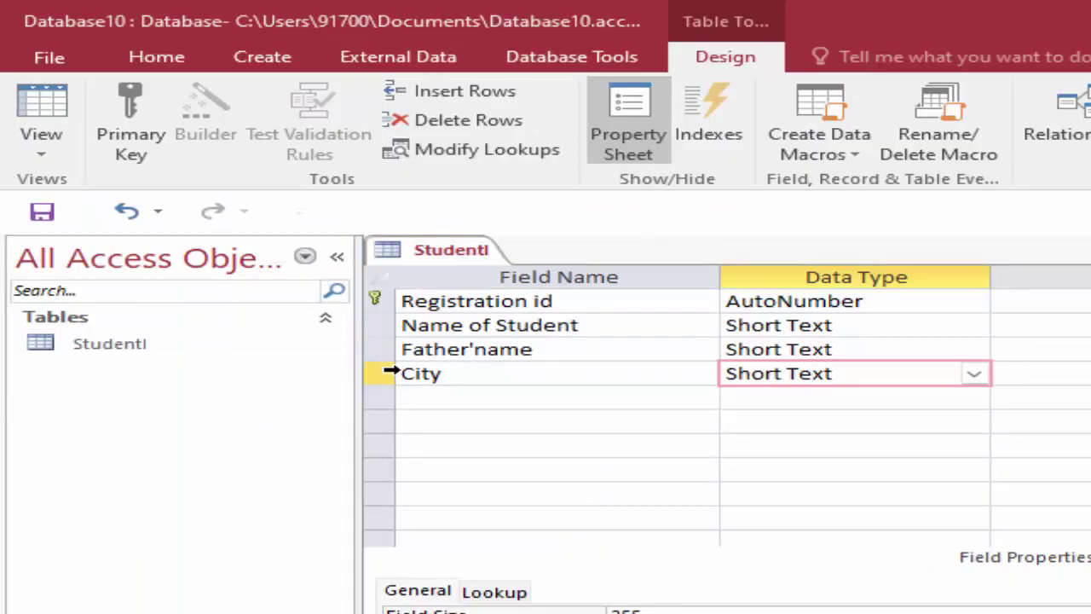
left_click(44, 115)
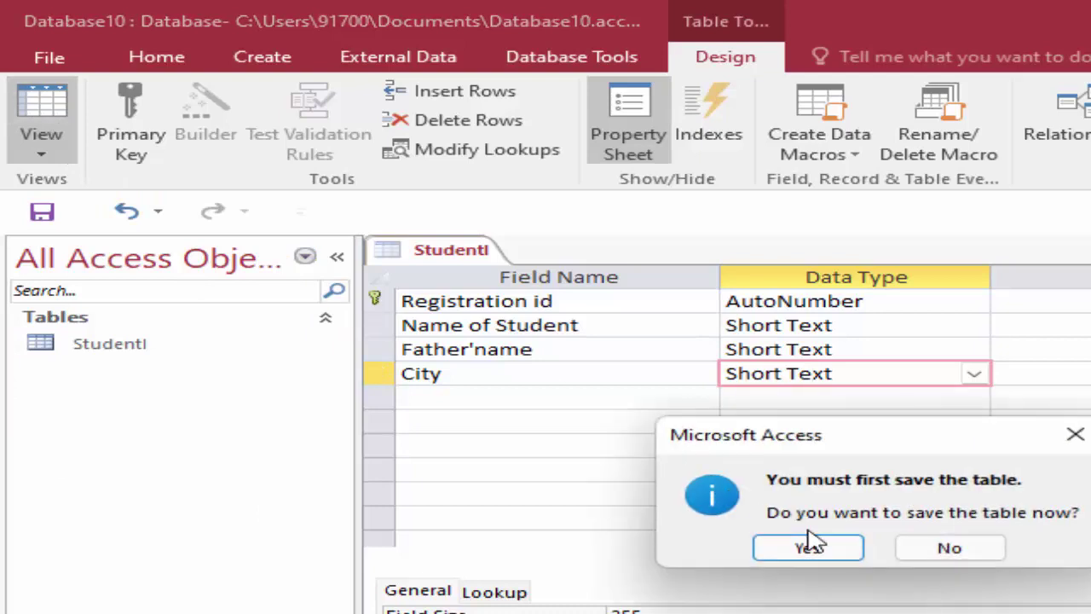
Save StudentI and widen the Registration id and Name of Student columns.
left_click(820, 549)
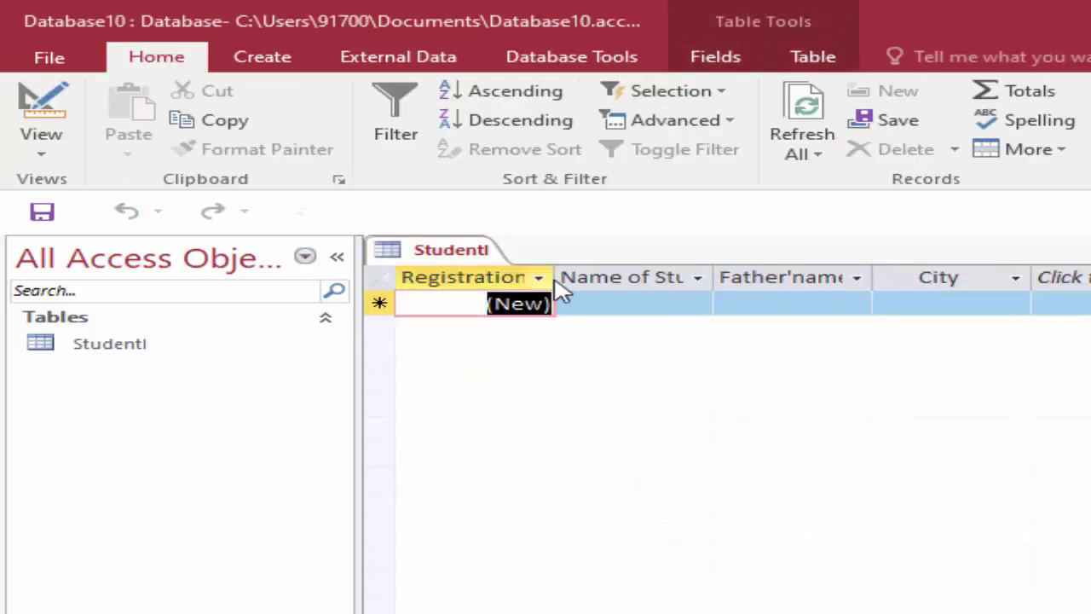
double_click(344, 170)
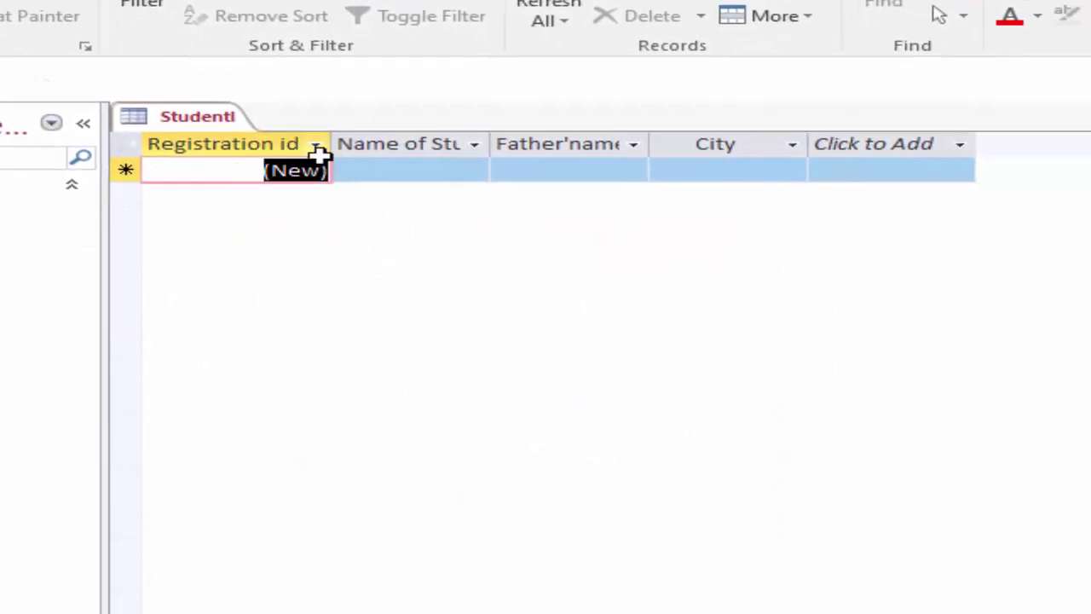
left_click_drag(490, 144, 522, 213)
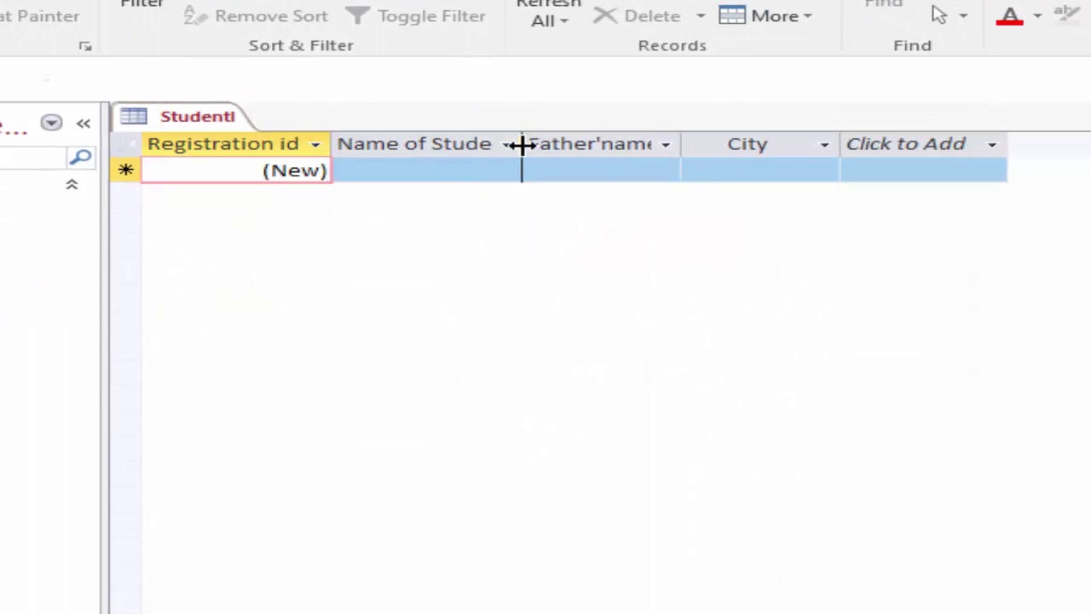
left_click_drag(519, 143, 562, 202)
Enter the first record: Ram, Shyam, Deoria.
left_click(467, 168)
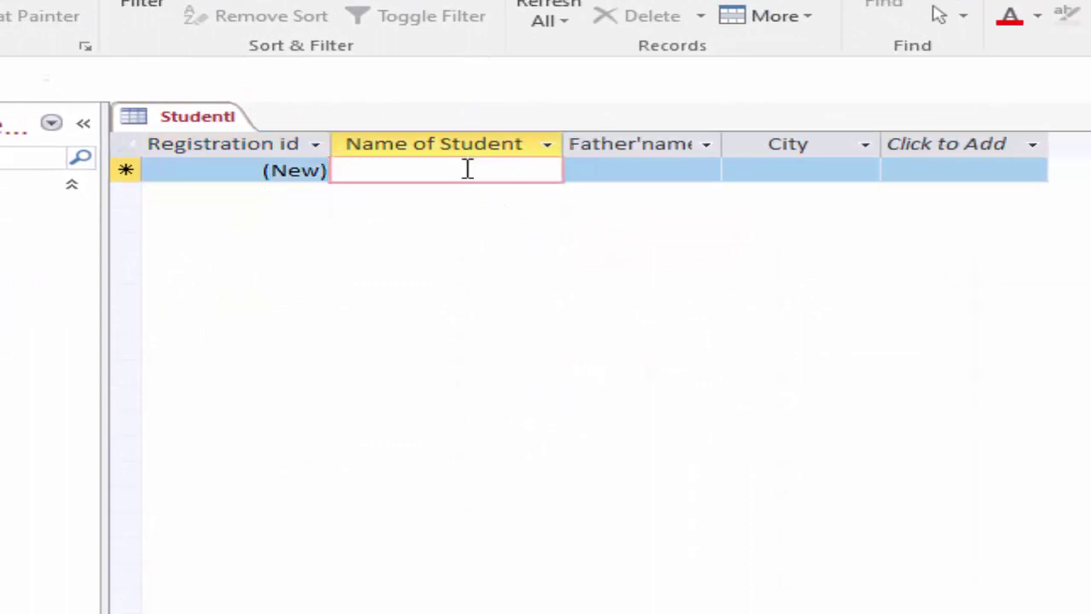
type("Ram")
key("Tab")
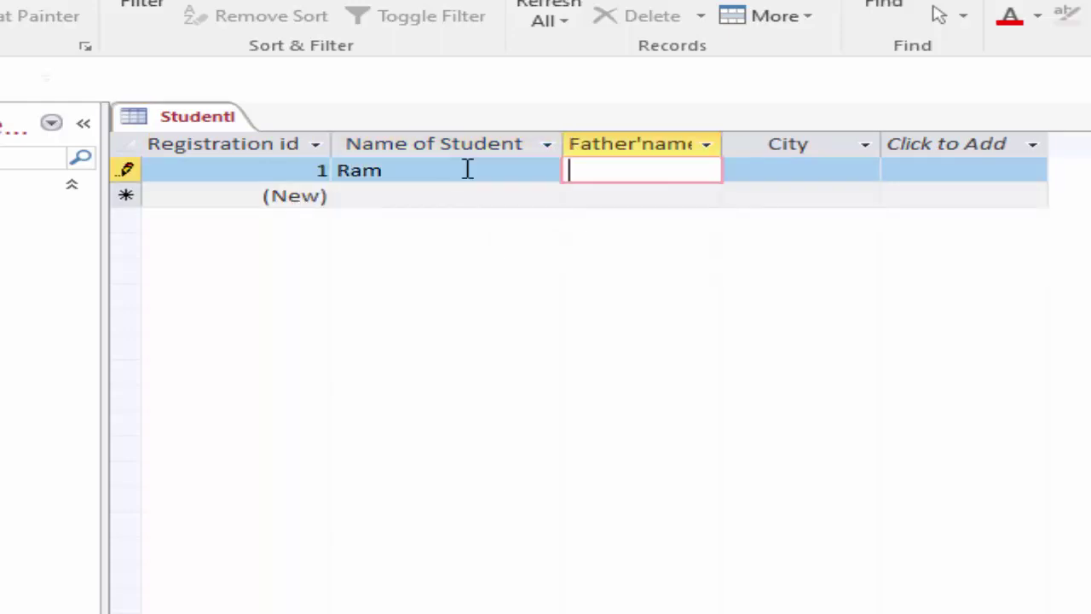
type("S")
type("hyam")
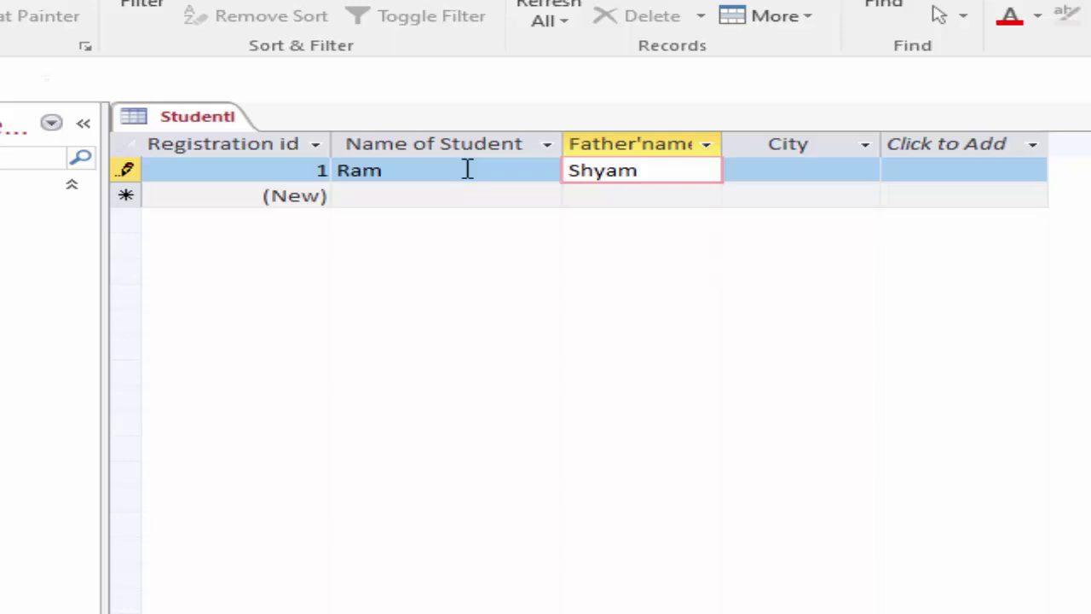
key("Tab")
type("De")
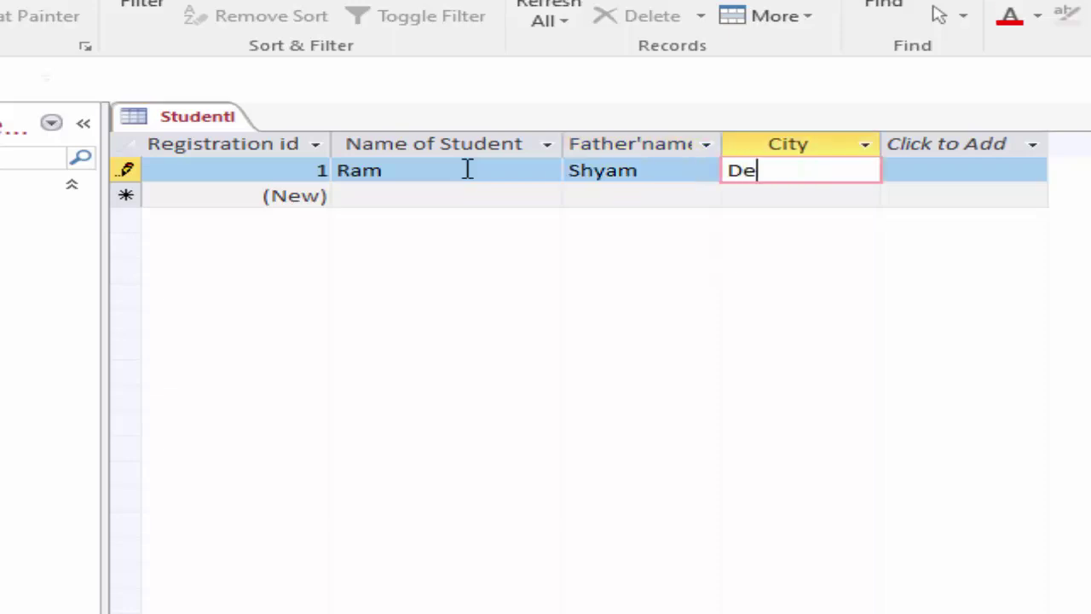
type("oria")
key("Tab")
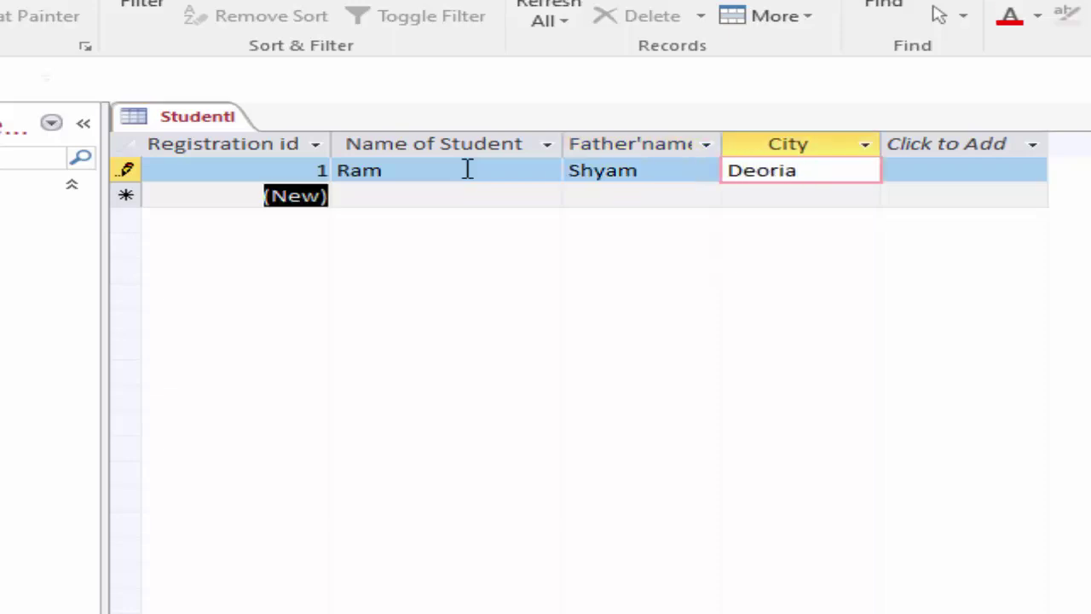
key("Tab")
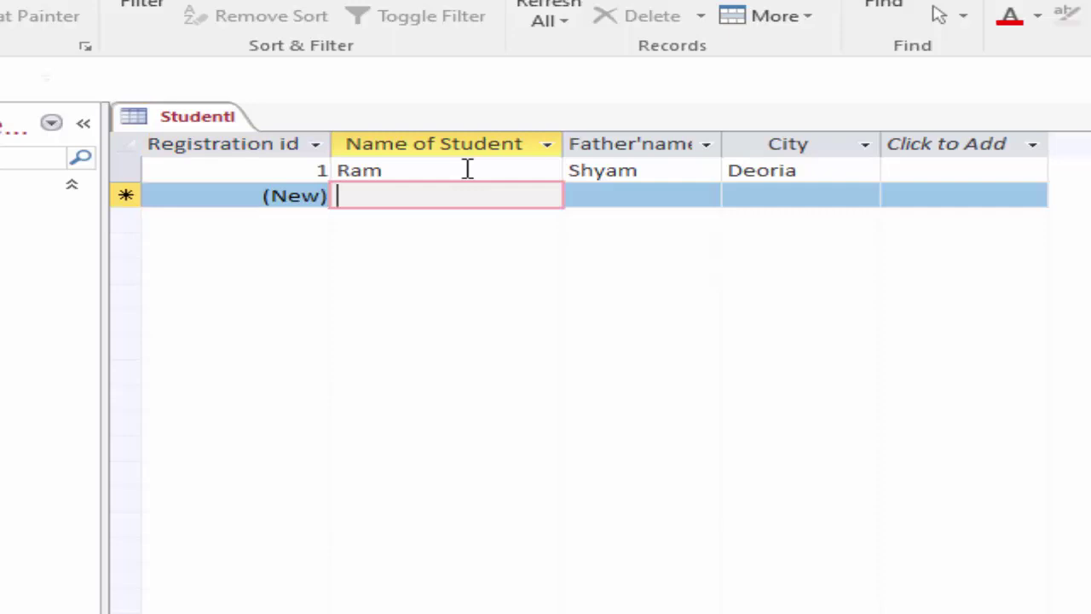
Enter records Manoj, Durgesh, Deoria and Yuvraj, Gaurav, Deoria.
type("Mano")
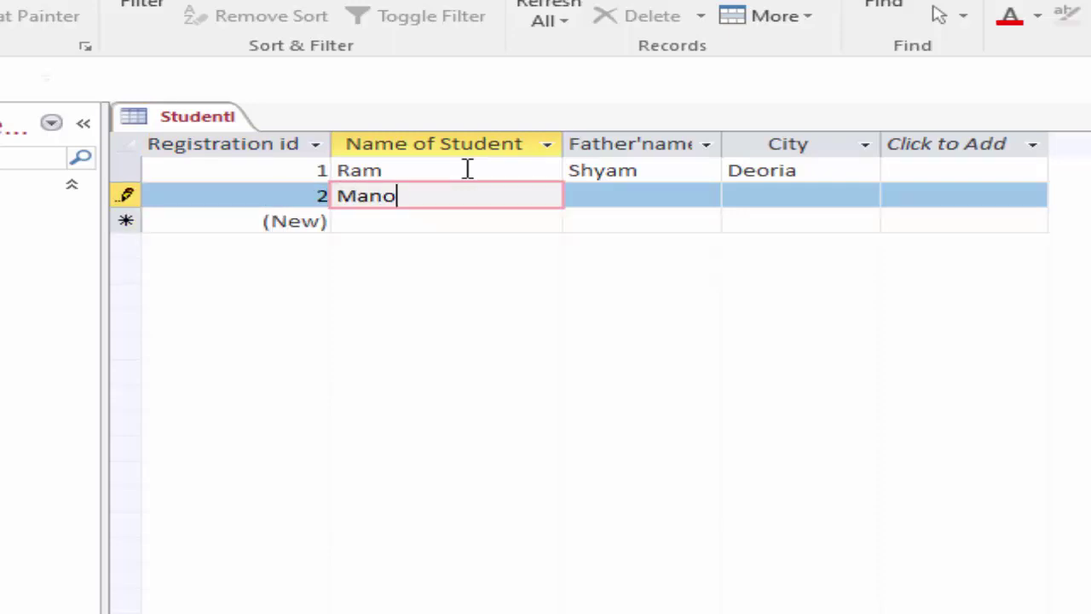
type("j")
key("Tab")
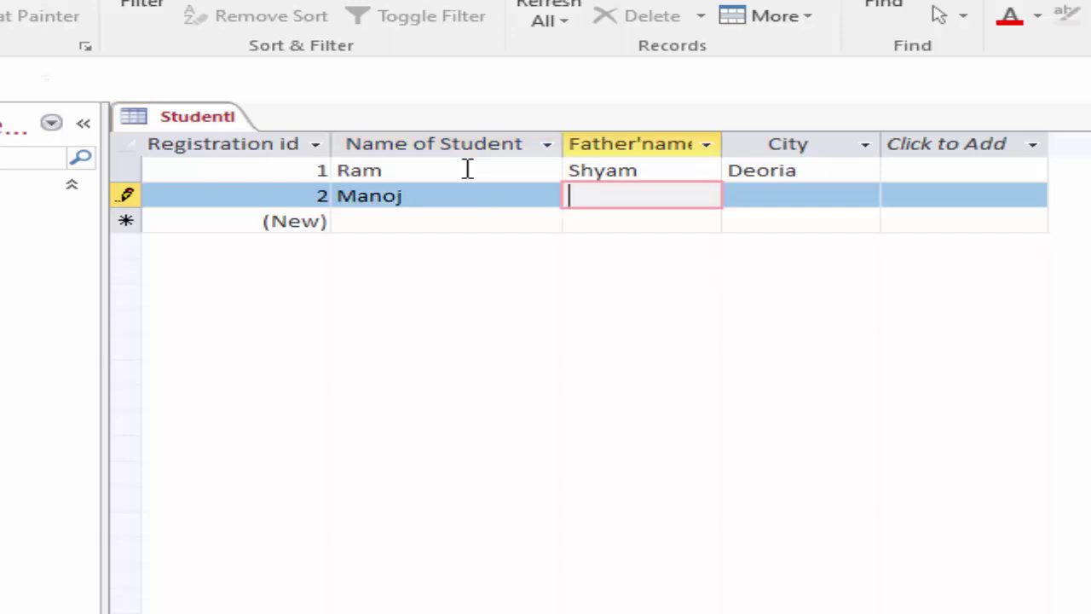
type("Dur")
type("gesh")
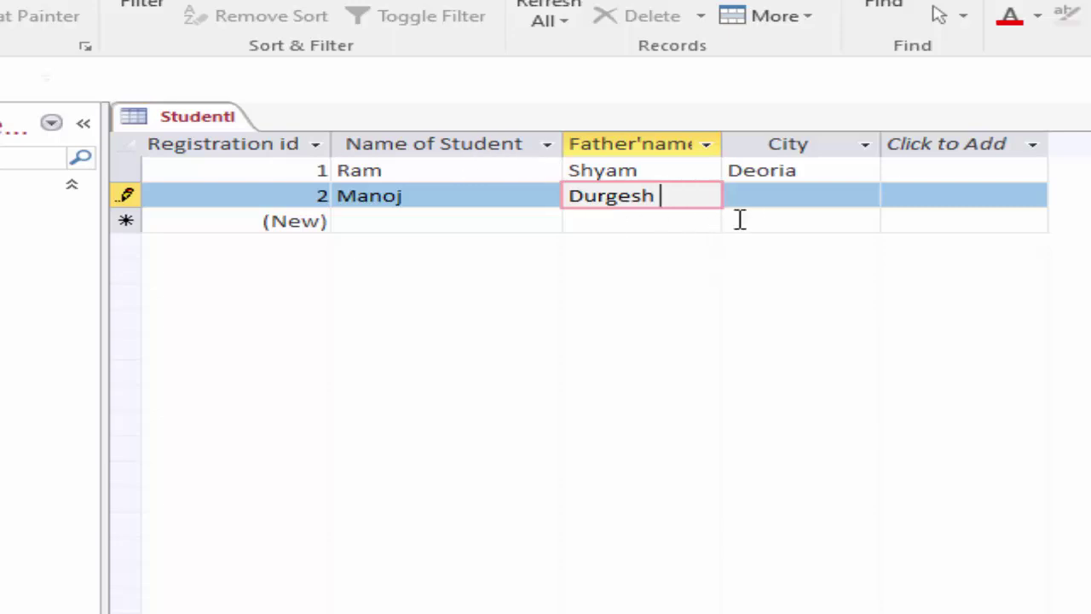
left_click(764, 198)
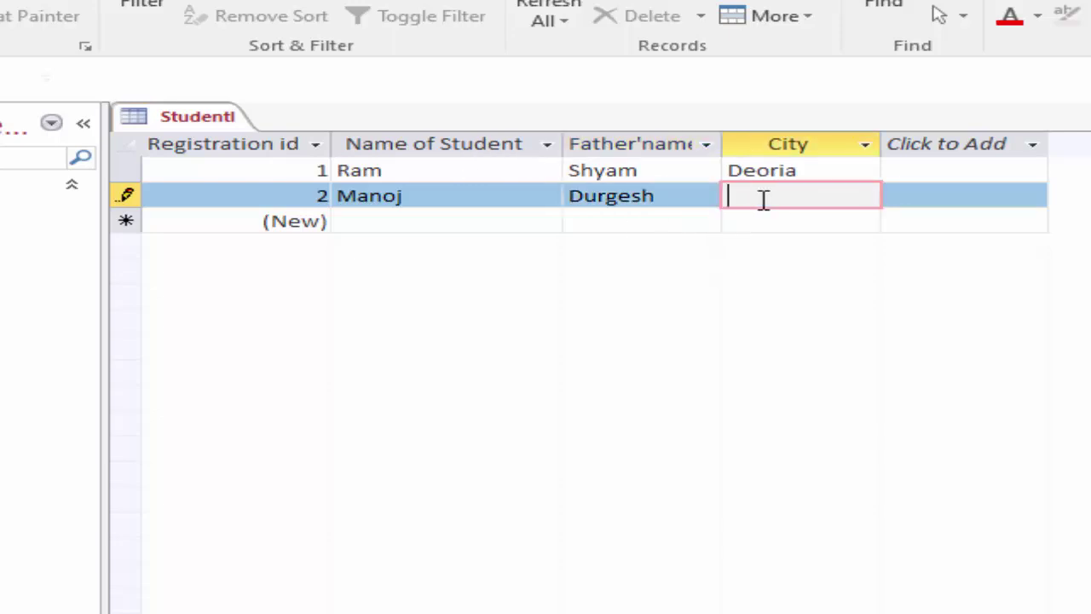
type("Deori")
type("a")
left_click(409, 223)
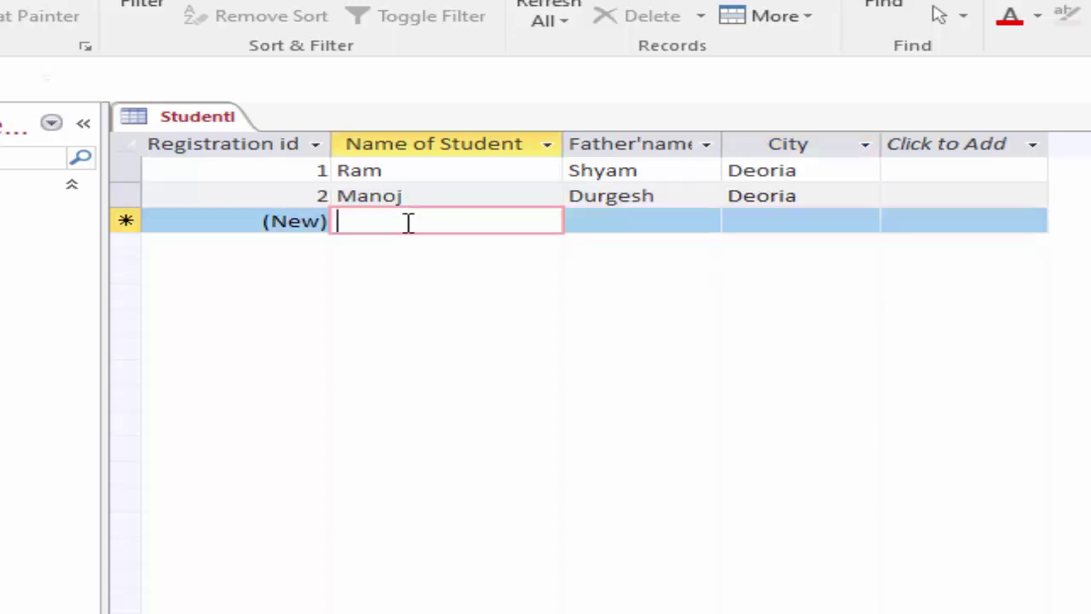
type("Yuv")
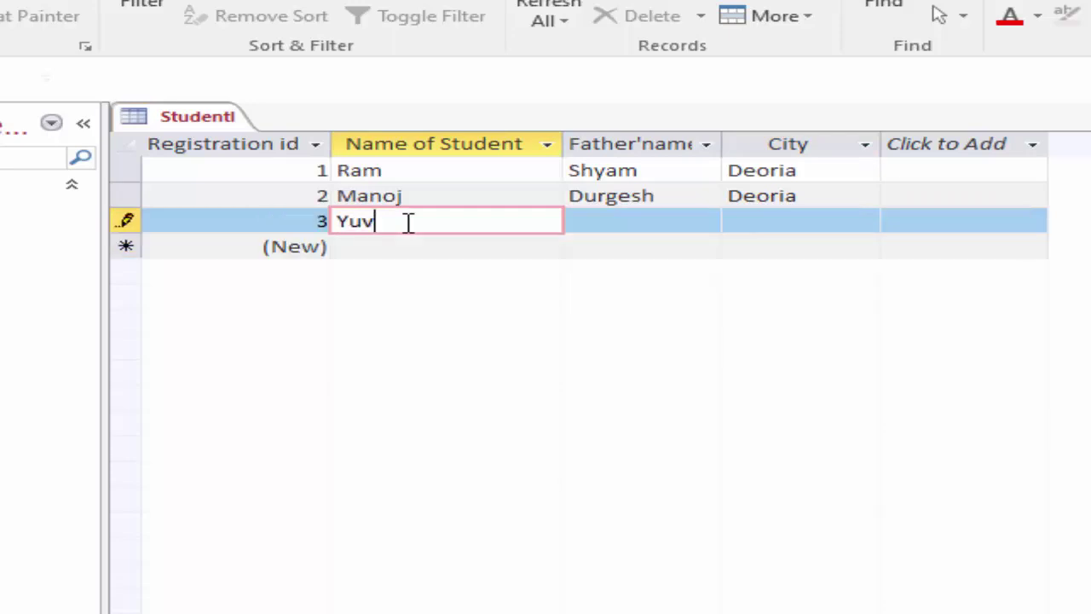
type("raj")
key("Tab")
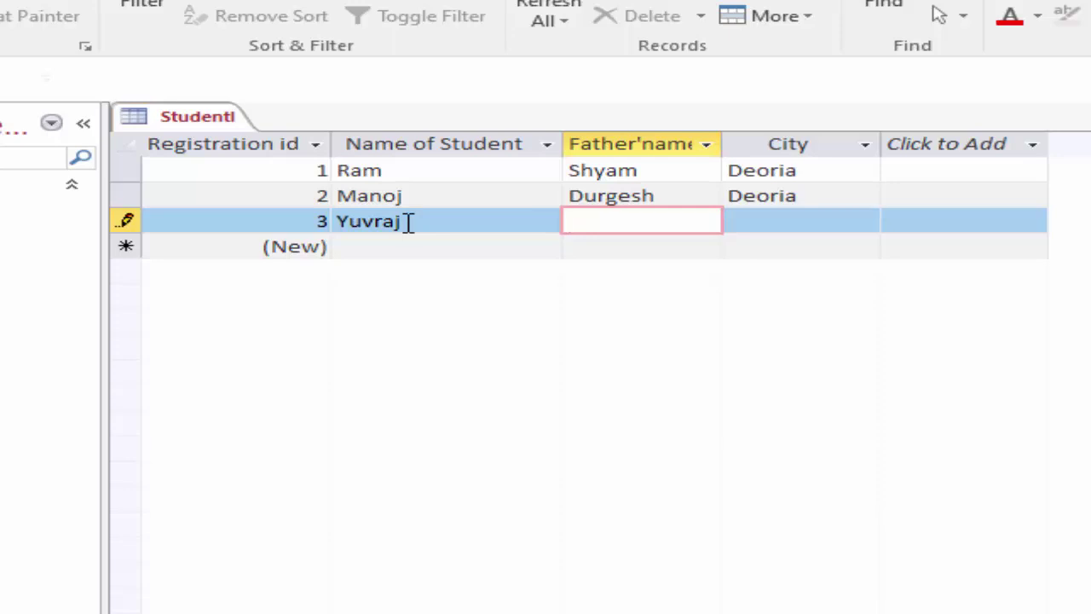
type("Gaura")
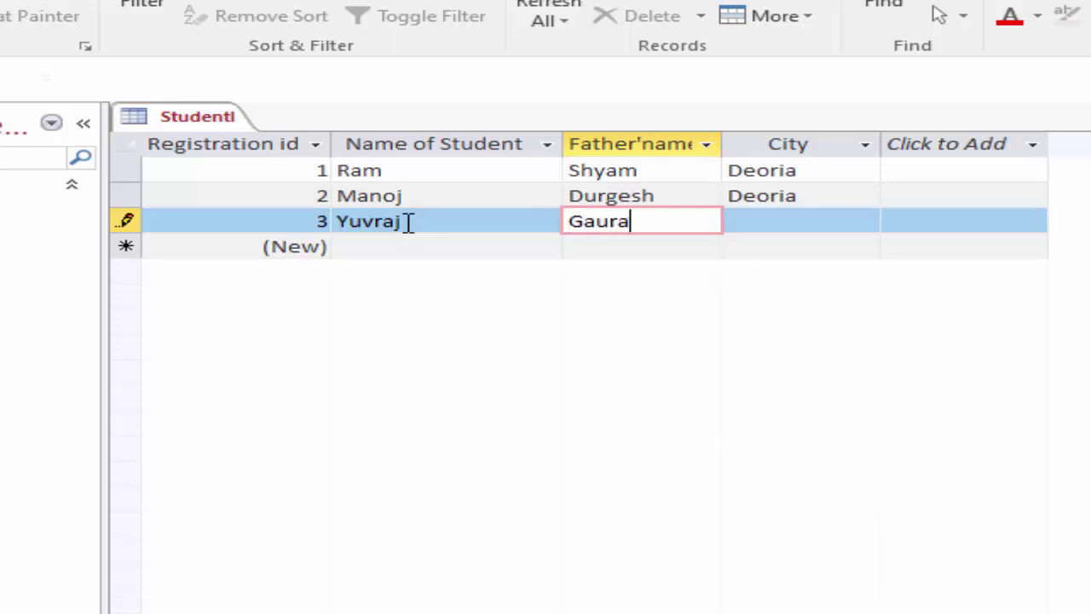
type("v")
key("Tab")
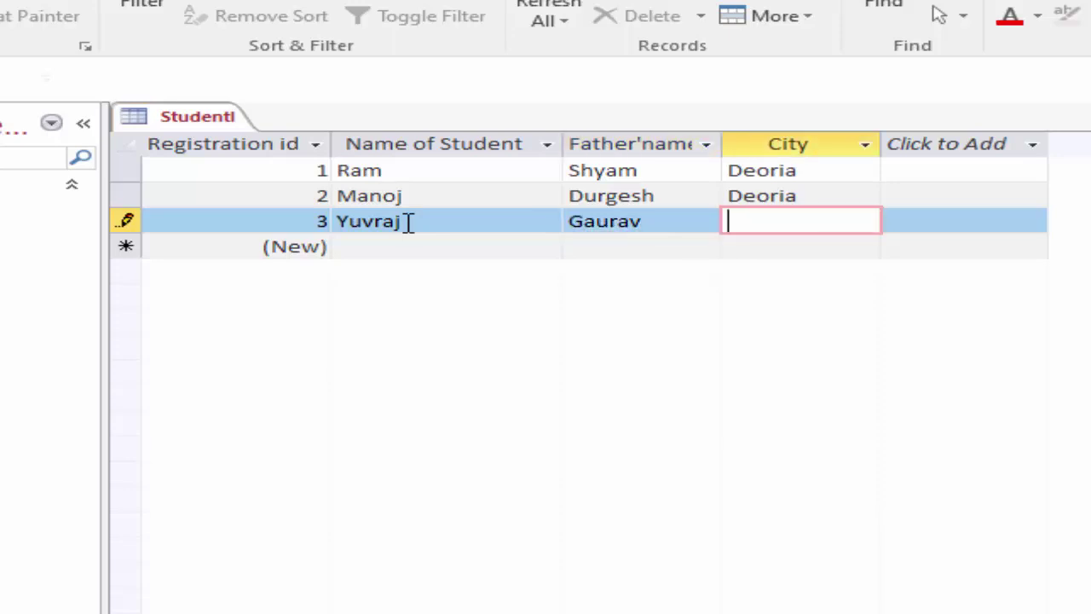
type("Deor")
type("ia")
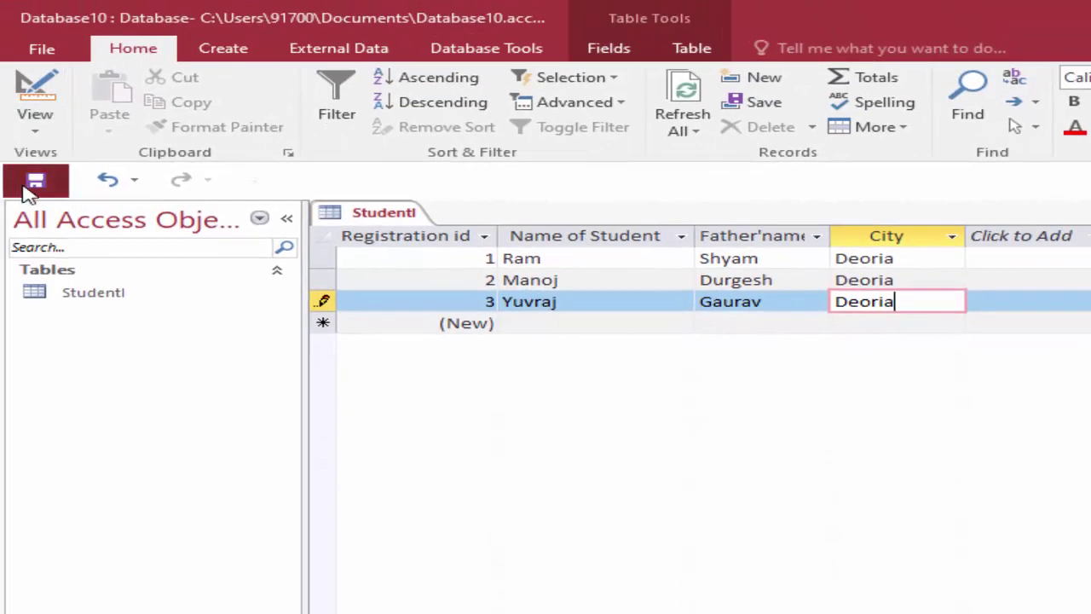
Save and close the StudentI table.
left_click(26, 187)
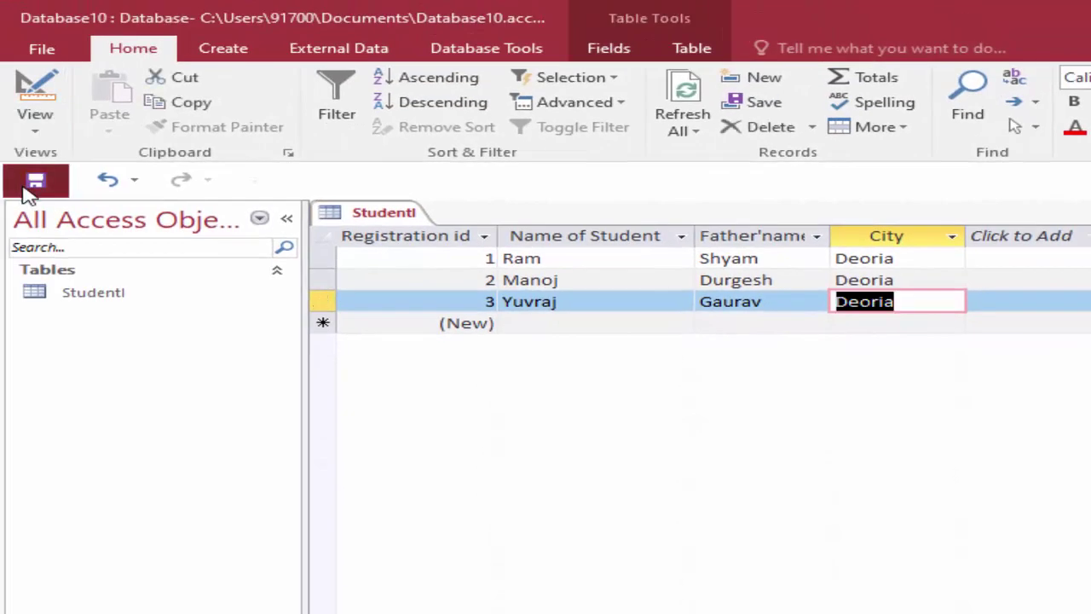
right_click(381, 220)
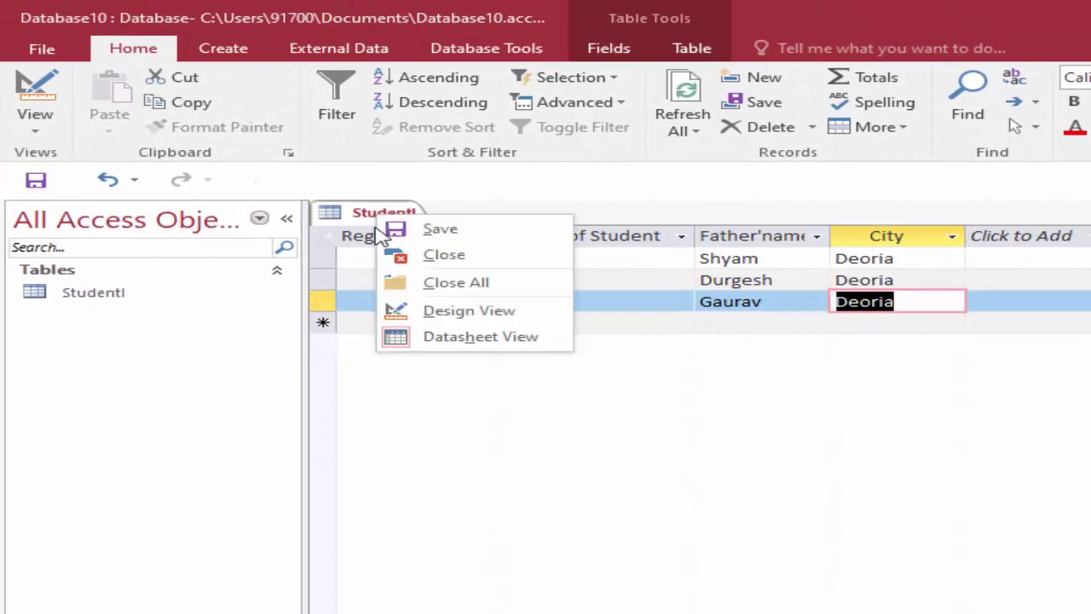
left_click(409, 256)
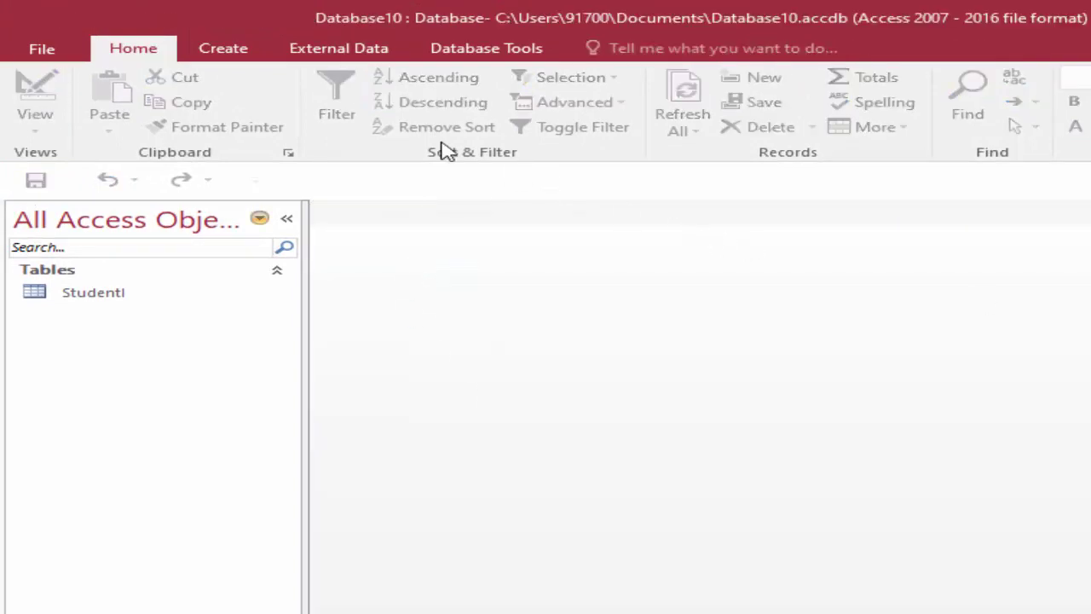
left_click(235, 57)
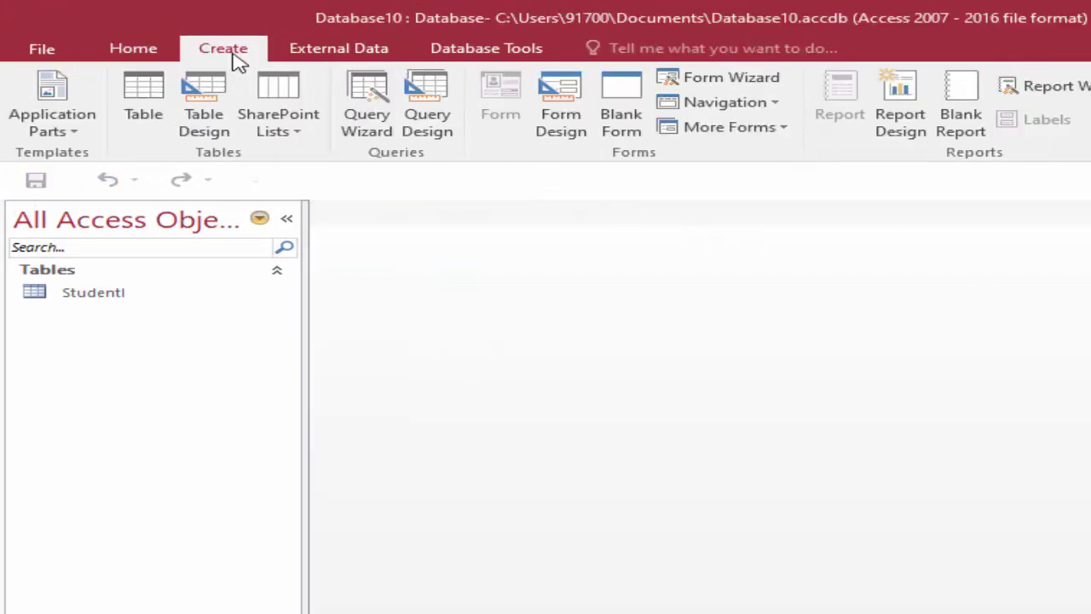
Create a new table and save it as StudentT in Design view.
left_click(154, 96)
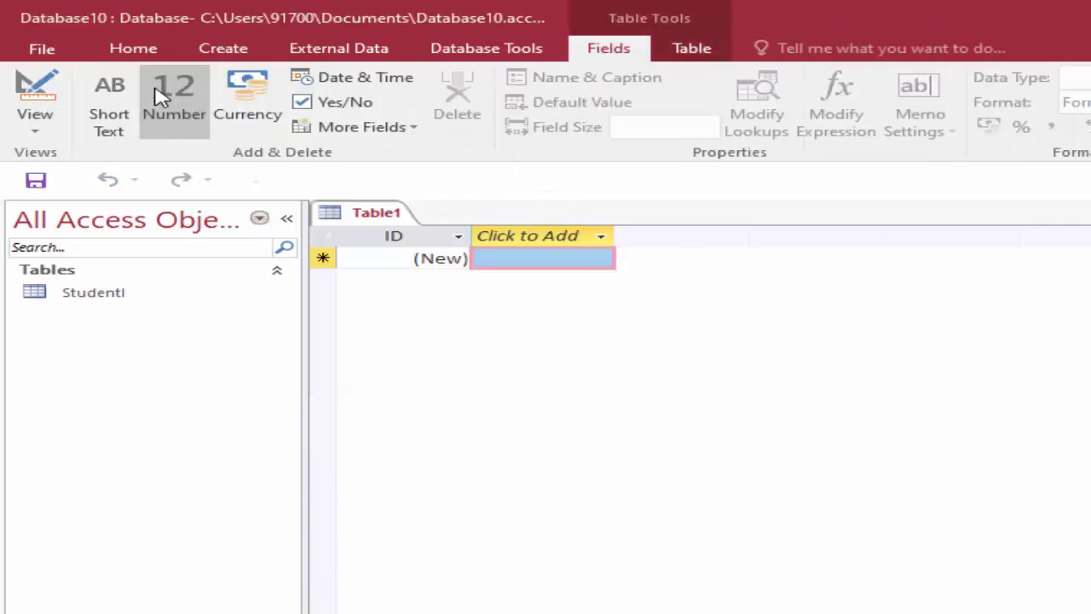
left_click(35, 85)
key("BackSpace")
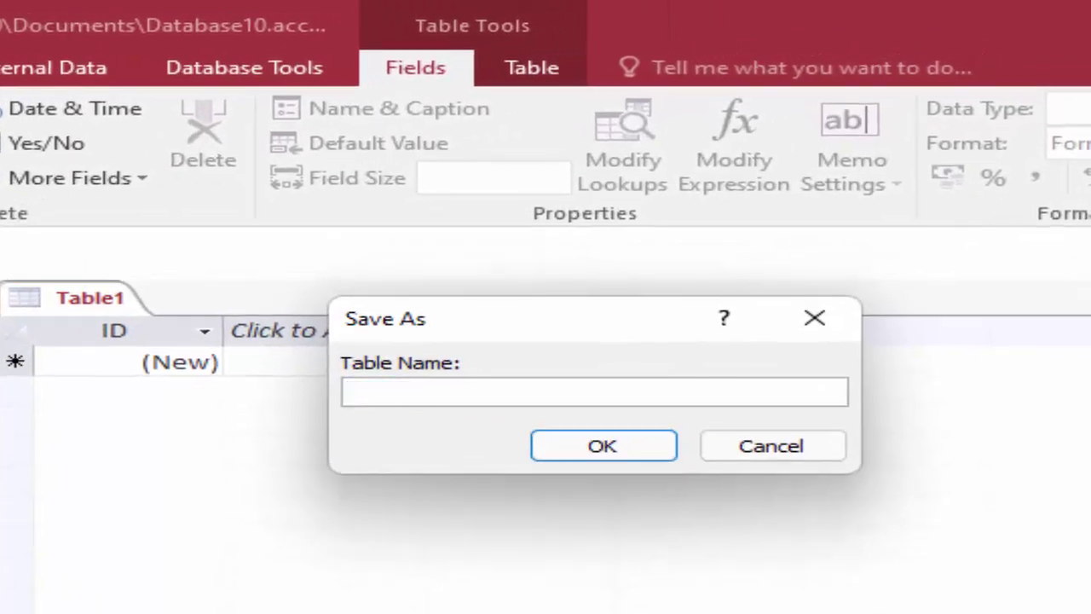
type("St")
type("udent")
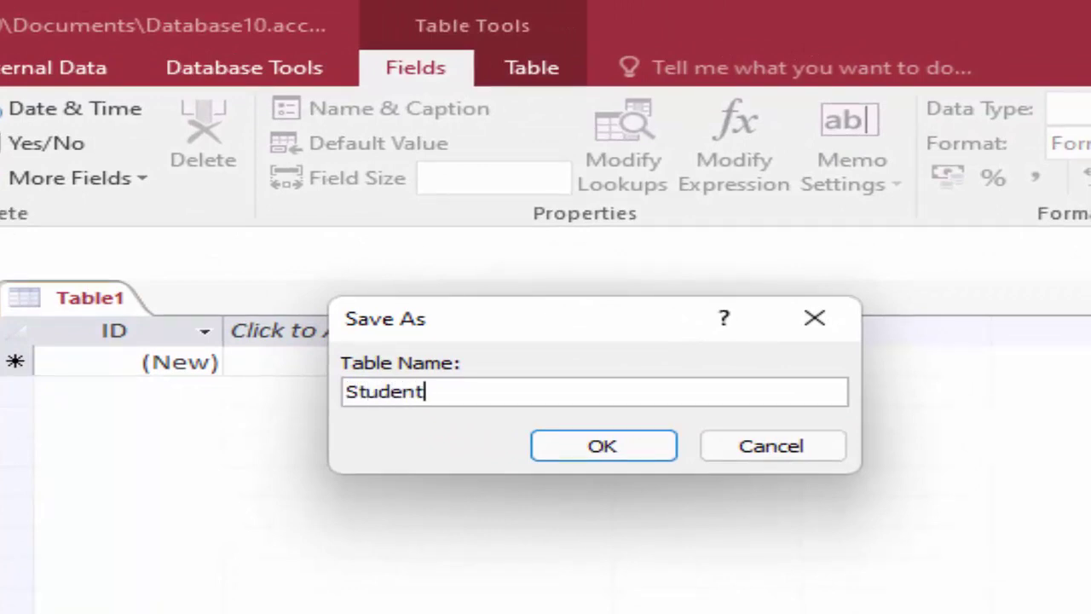
type("T")
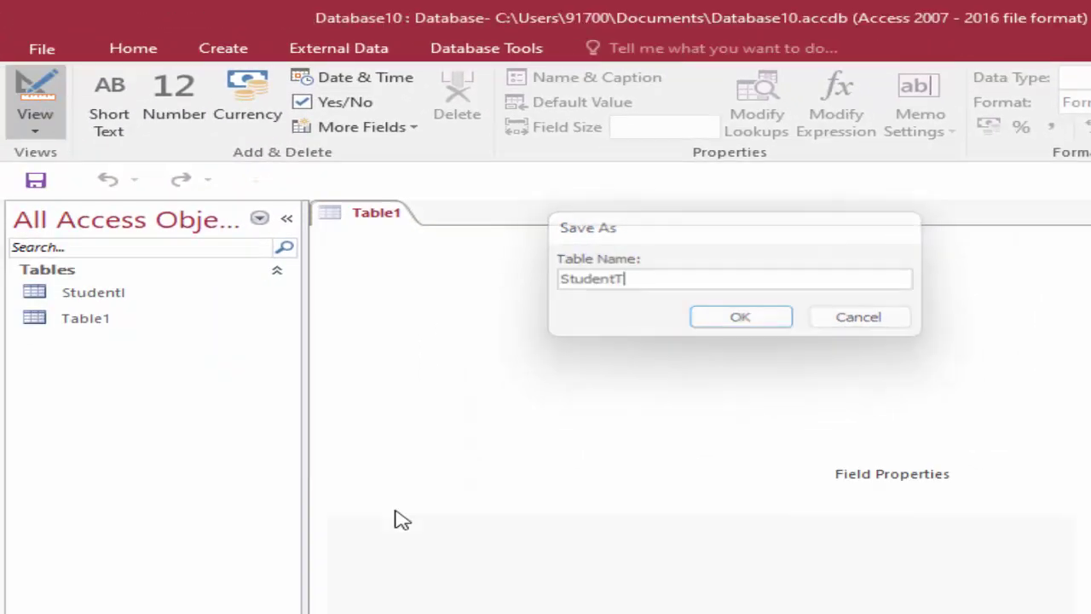
key("Return")
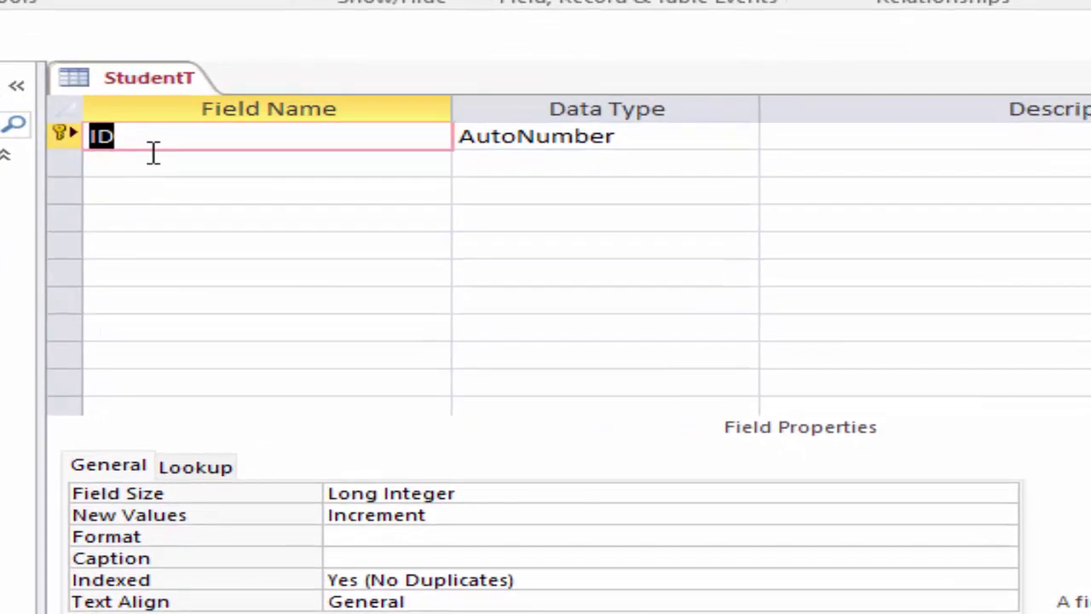
Rename the key field to Roll Number as Short Text and add a Registration Id field.
key("Delete")
type("Ro")
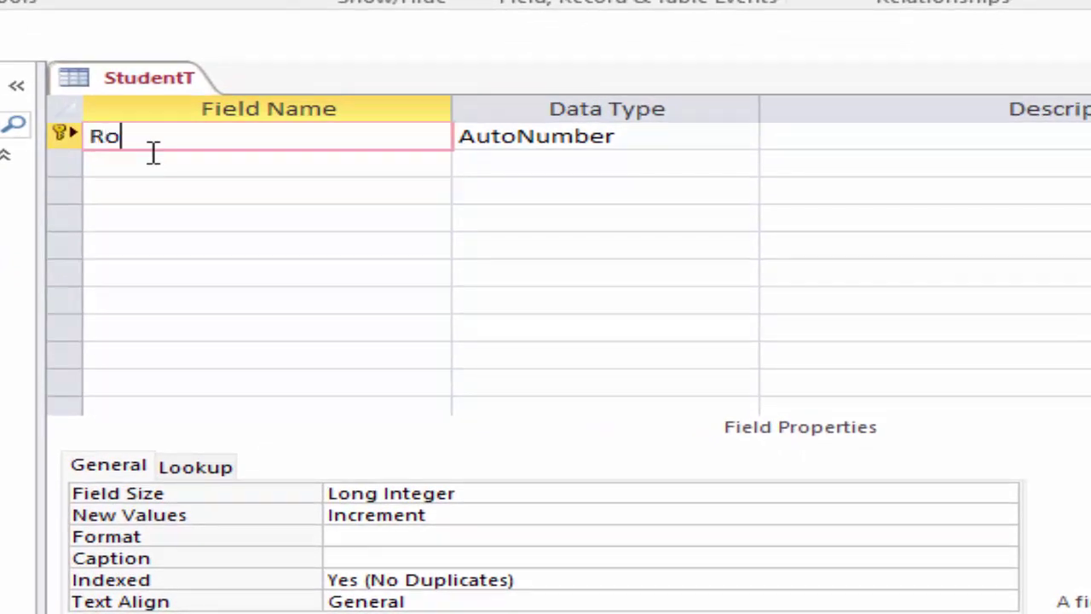
type("ll Nu")
type("mber")
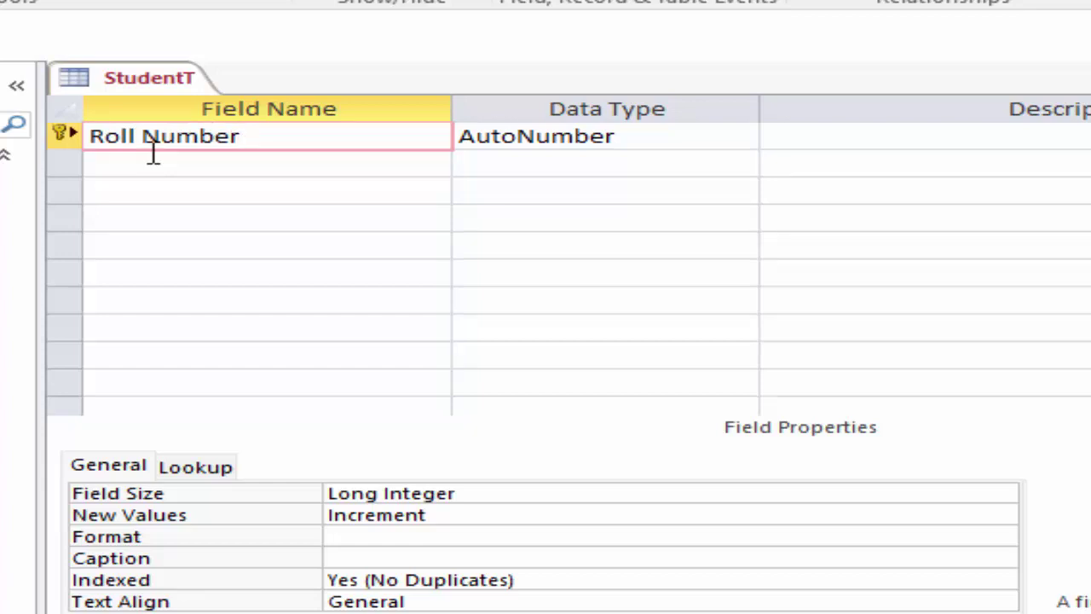
left_click(690, 130)
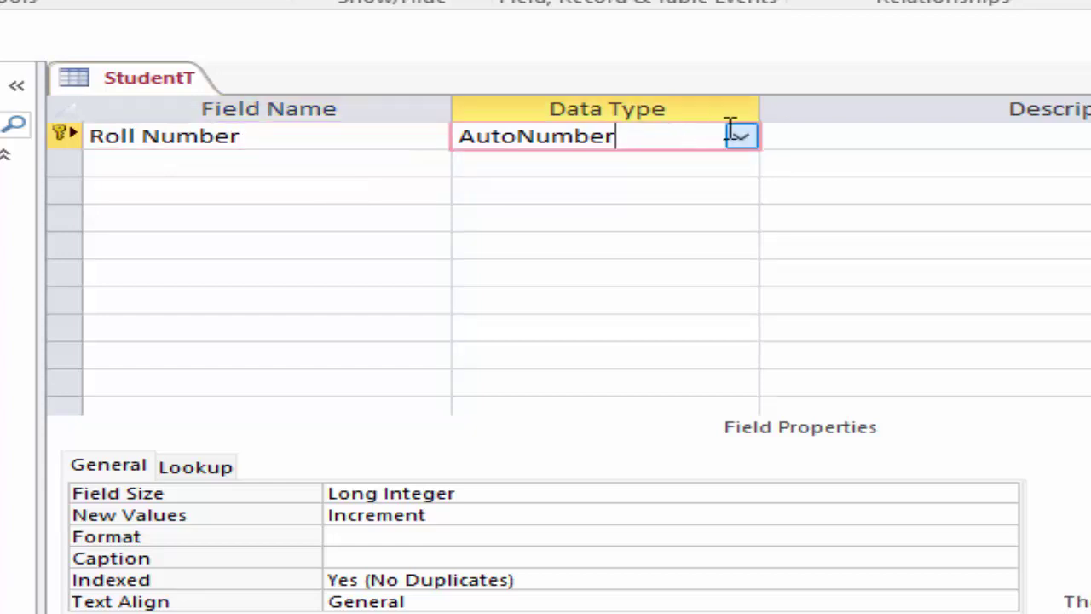
left_click(742, 138)
left_click(635, 163)
left_click(183, 165)
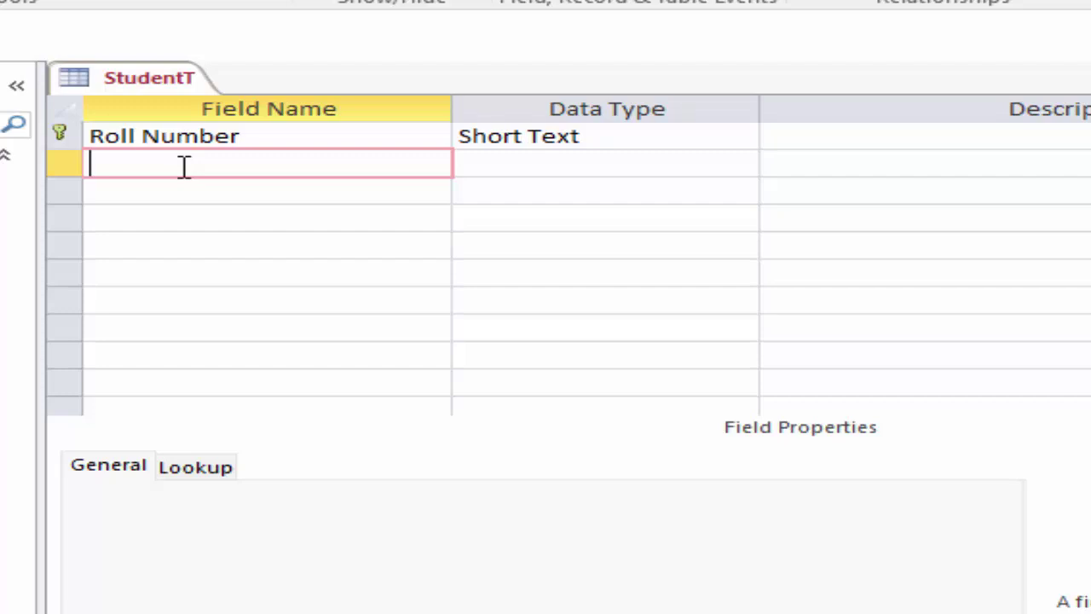
type("Re")
type("g")
type("is")
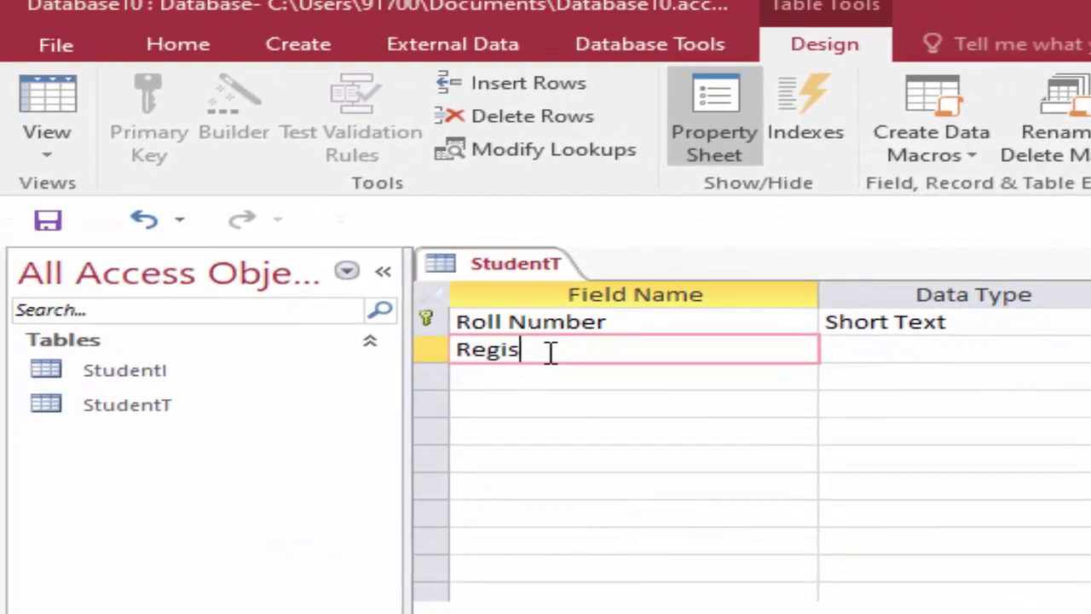
type("trati")
type("on ")
type("Id")
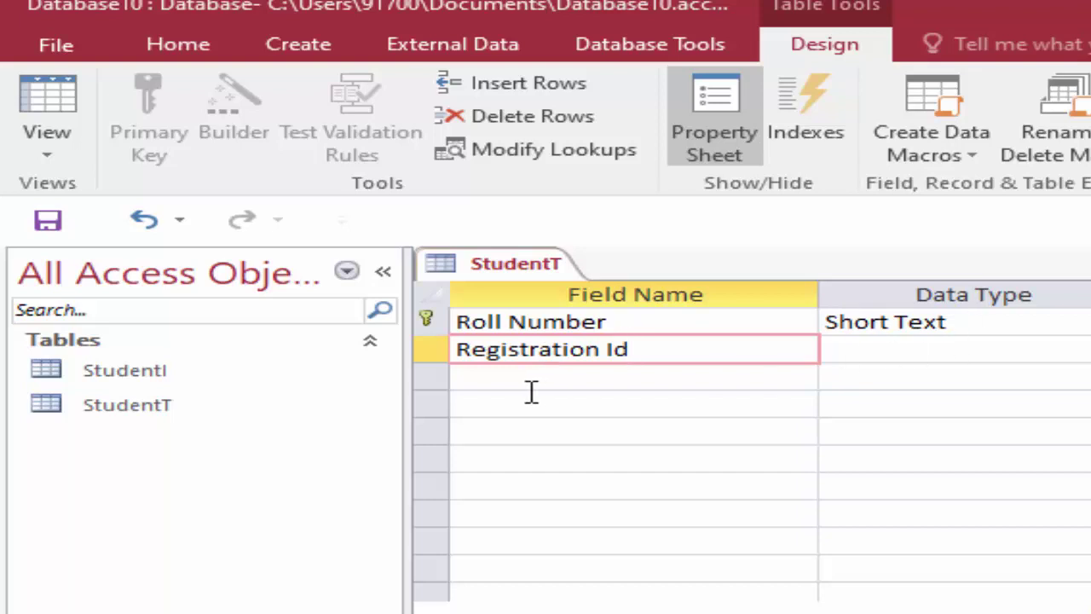
Open StudentI in Design view, then return to StudentT's Registration Id data type.
left_click(175, 373)
right_click(178, 372)
left_click(259, 427)
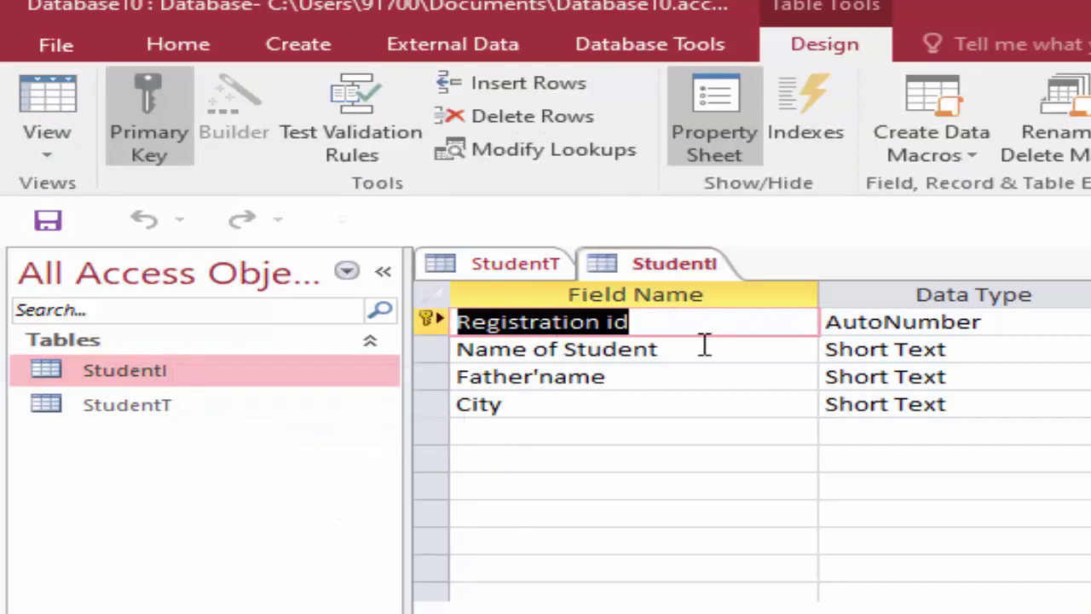
left_click(209, 428)
right_click(209, 429)
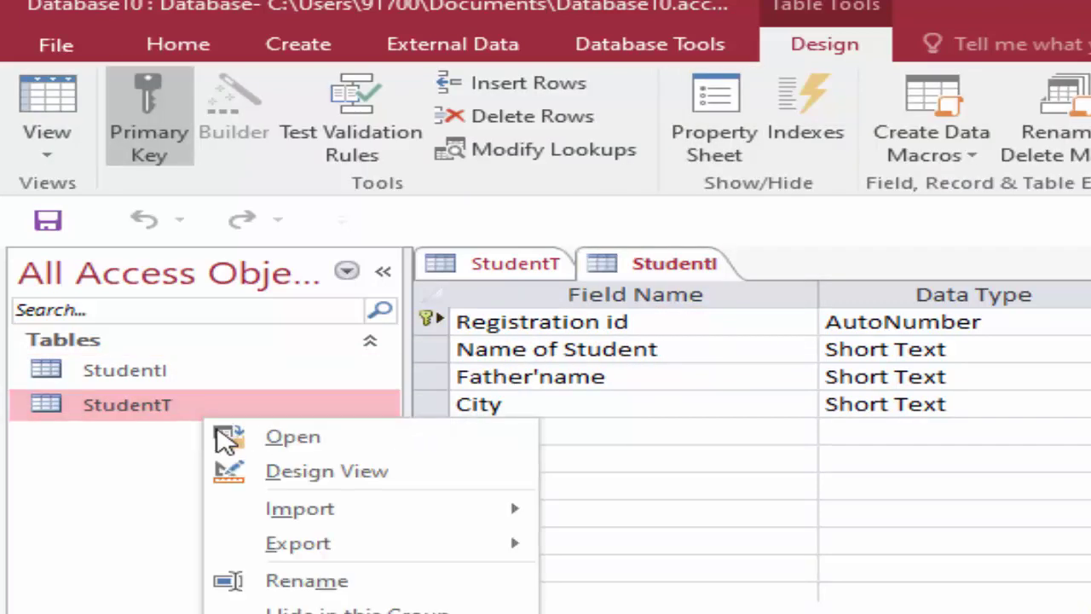
left_click(270, 470)
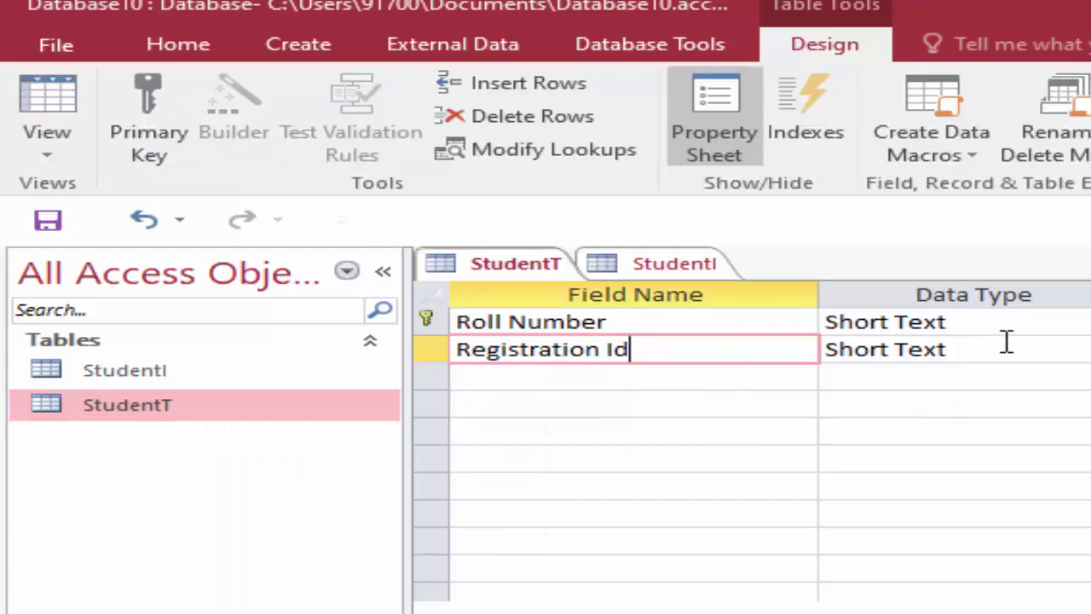
left_click(1029, 354)
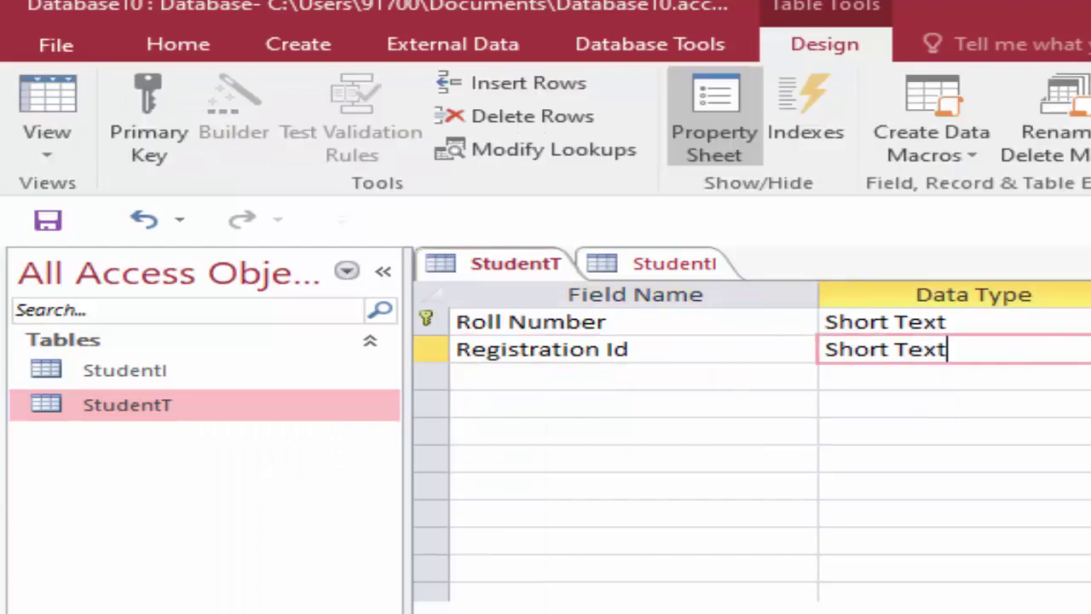
Change Registration Id to Number and add a Computer field of type Number.
key("alt+Down")
left_click(962, 433)
left_click(516, 365)
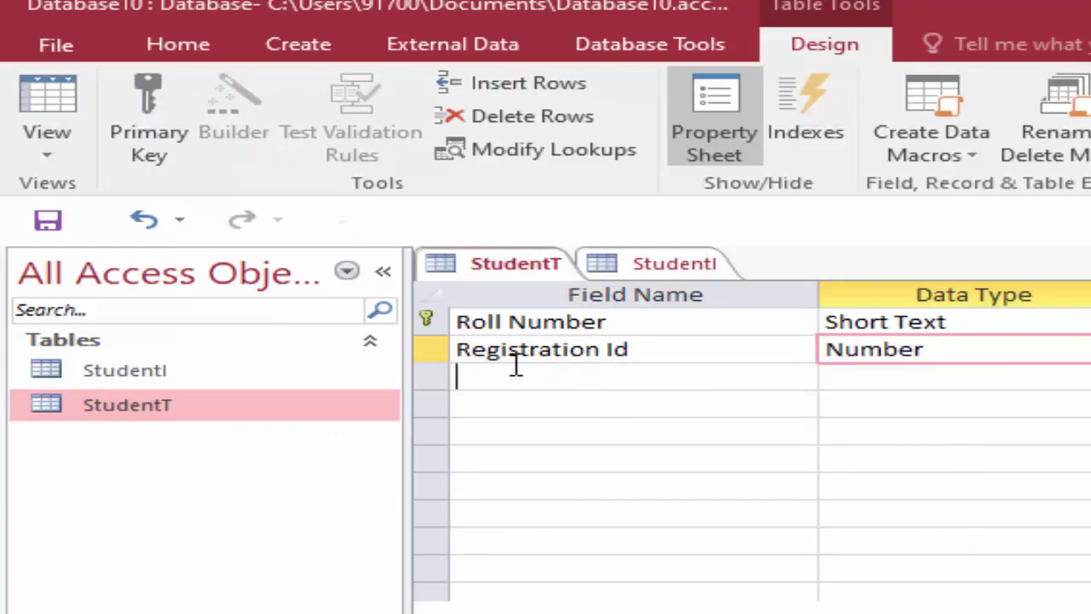
type("C")
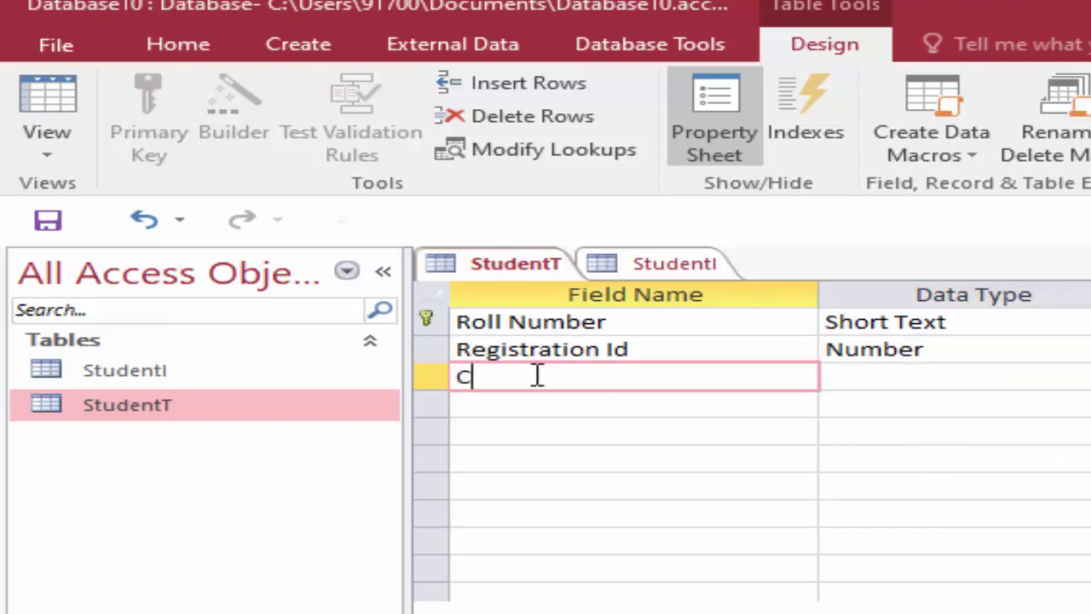
type("omput")
type("er")
key("Tab")
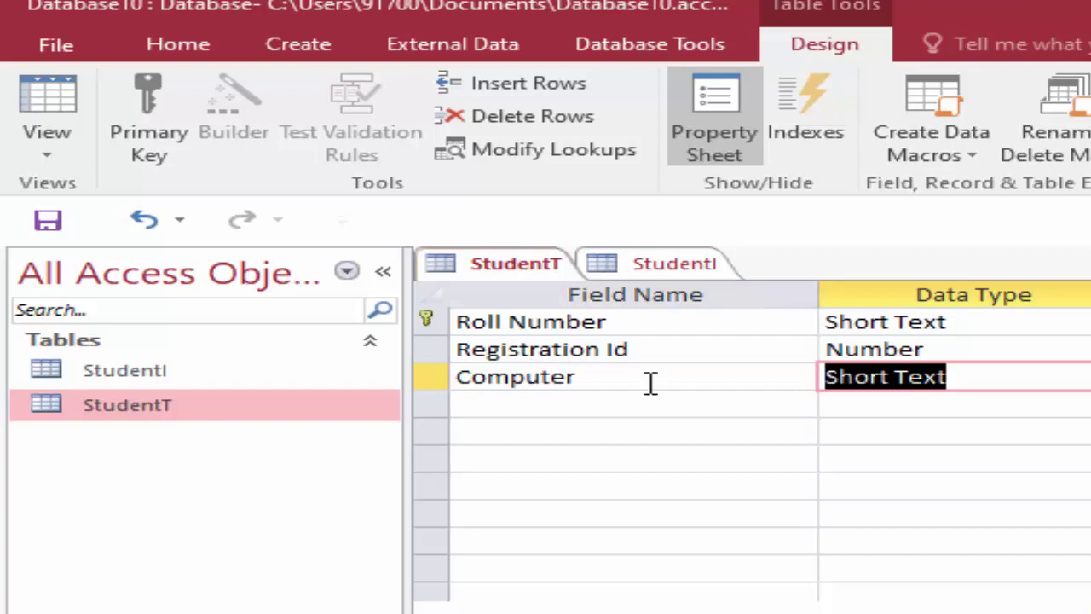
left_click(1084, 376)
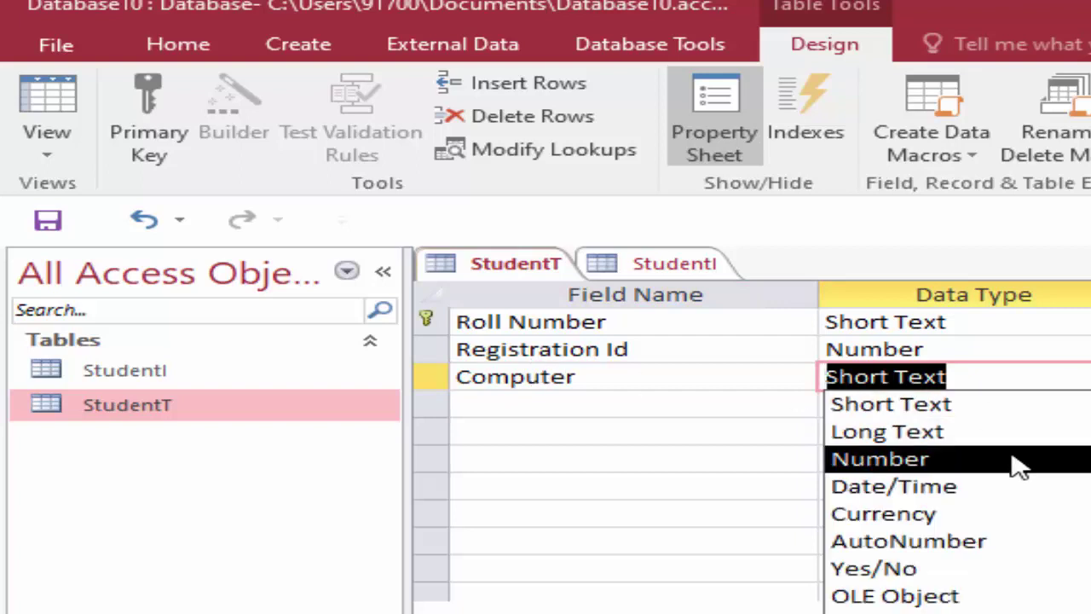
left_click(1018, 461)
Add Maths and English fields, both of type Number.
left_click(556, 402)
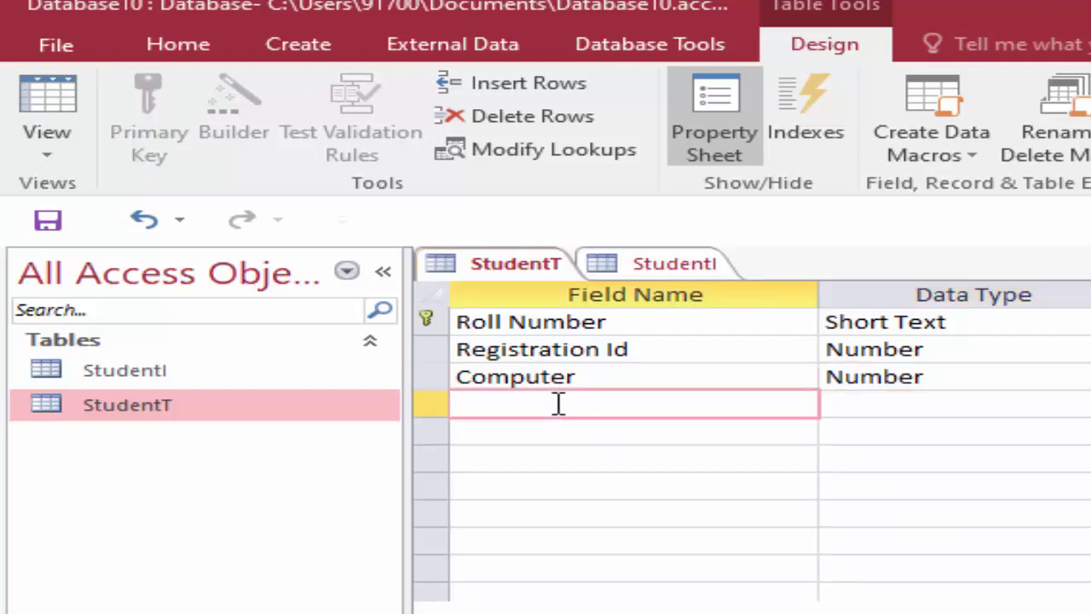
type("Maths")
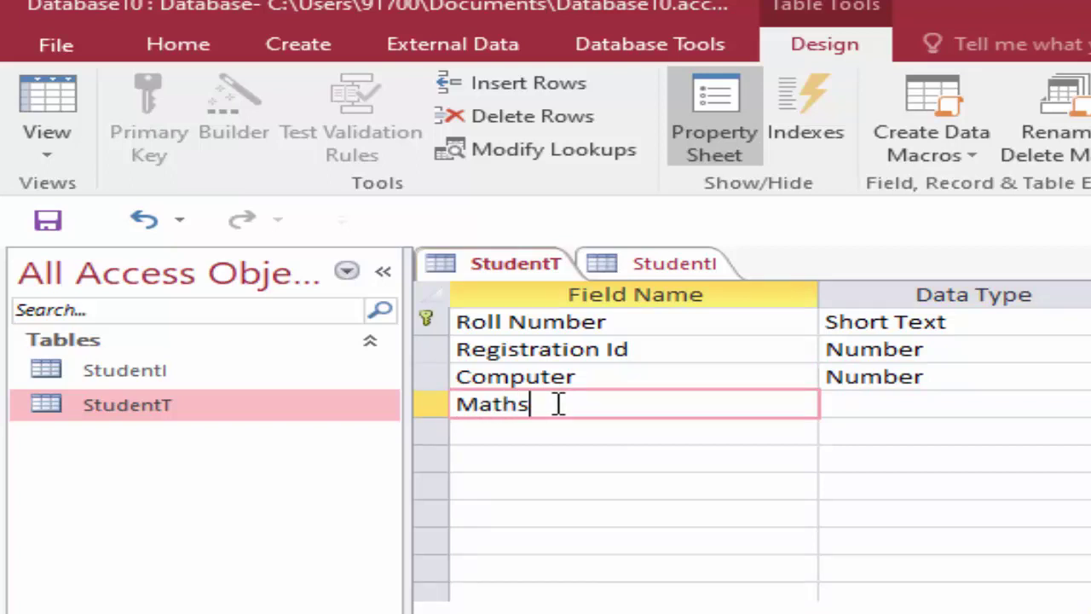
key("Tab")
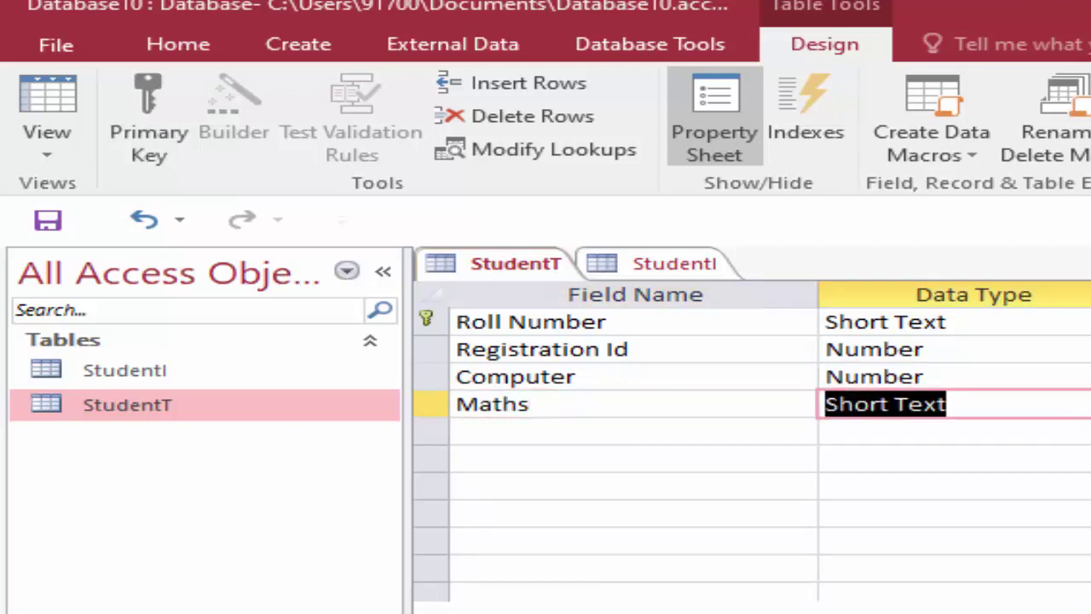
key("alt+Down")
left_click(1015, 492)
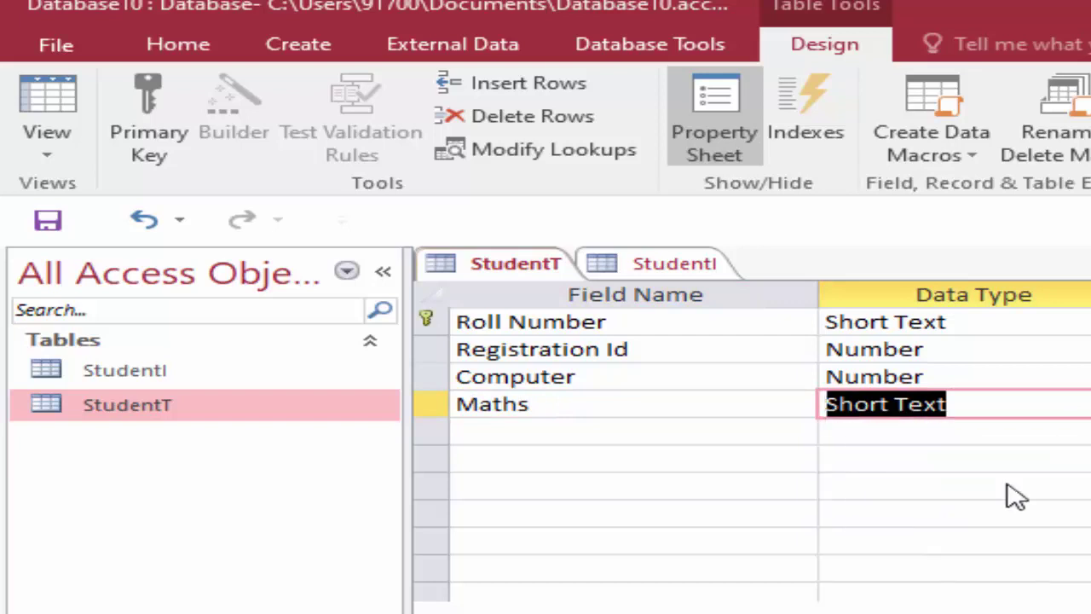
left_click(542, 437)
type("Englis")
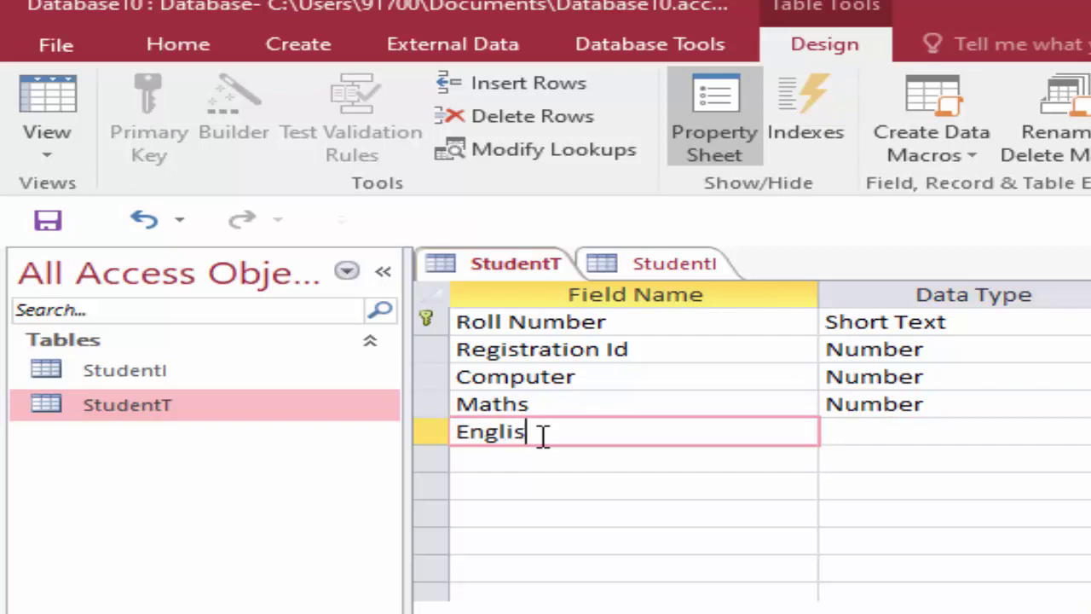
type("h")
key("Tab")
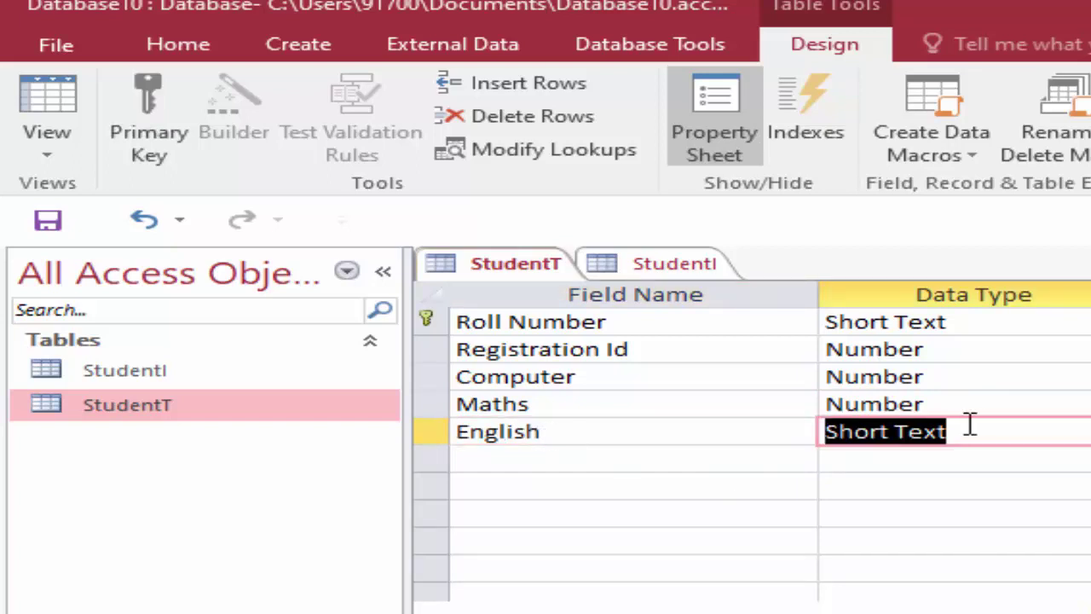
key("alt+Down")
left_click(889, 514)
Add a Total field below English.
left_click(497, 461)
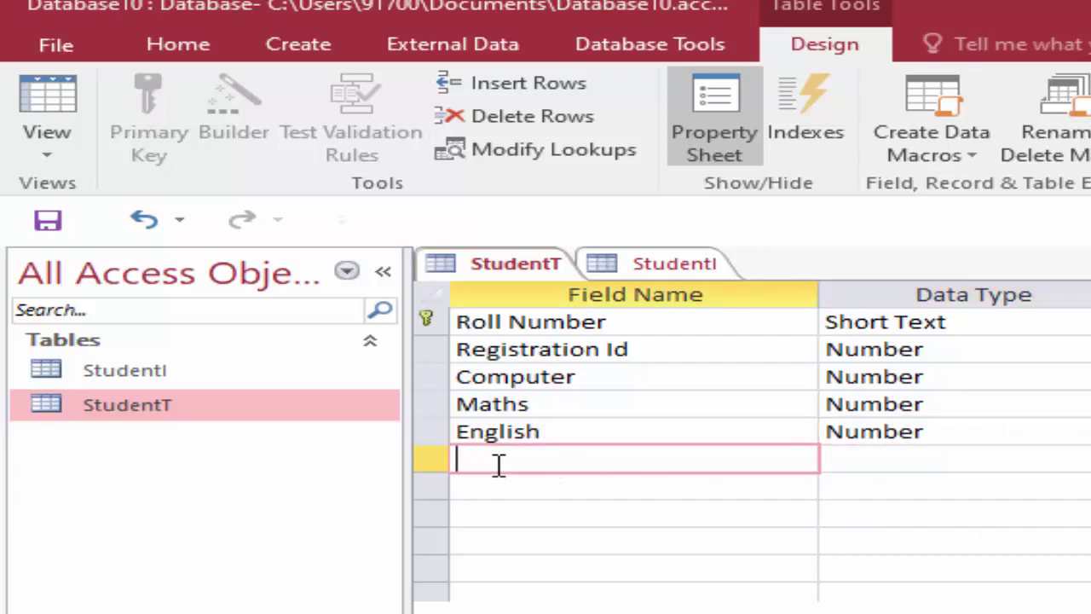
type("Total")
key("Tab")
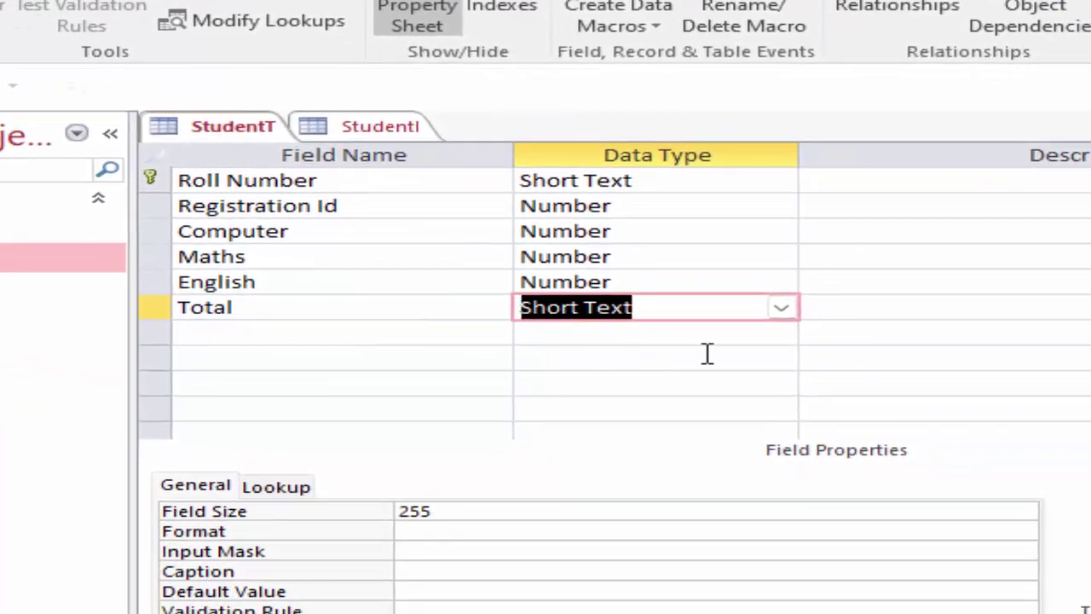
Make Total a Calculated field with expression [Computer]+[Maths]+[English].
left_click(781, 309)
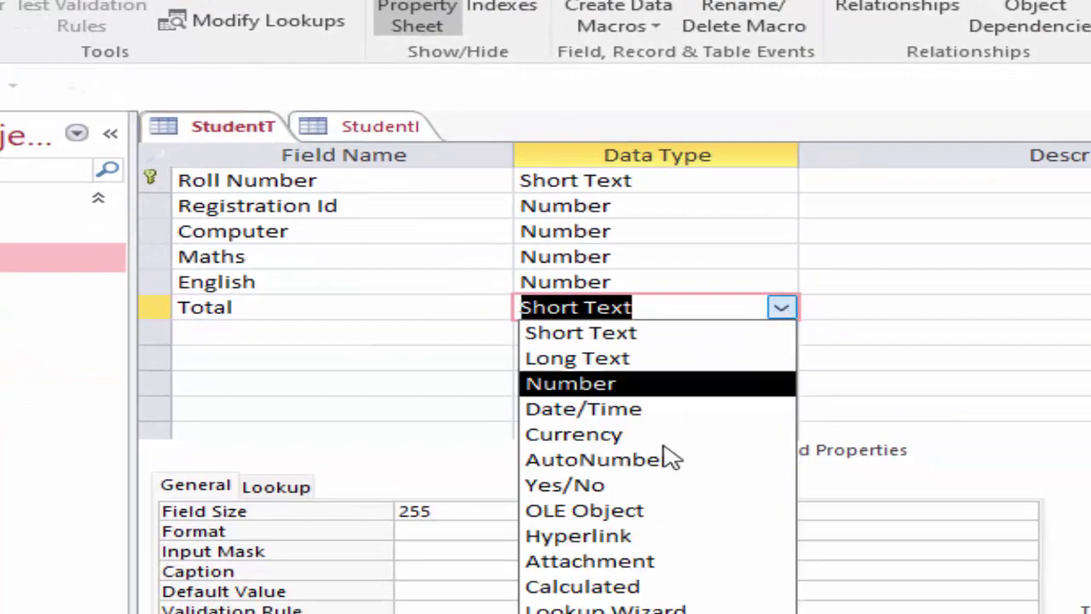
left_click(638, 587)
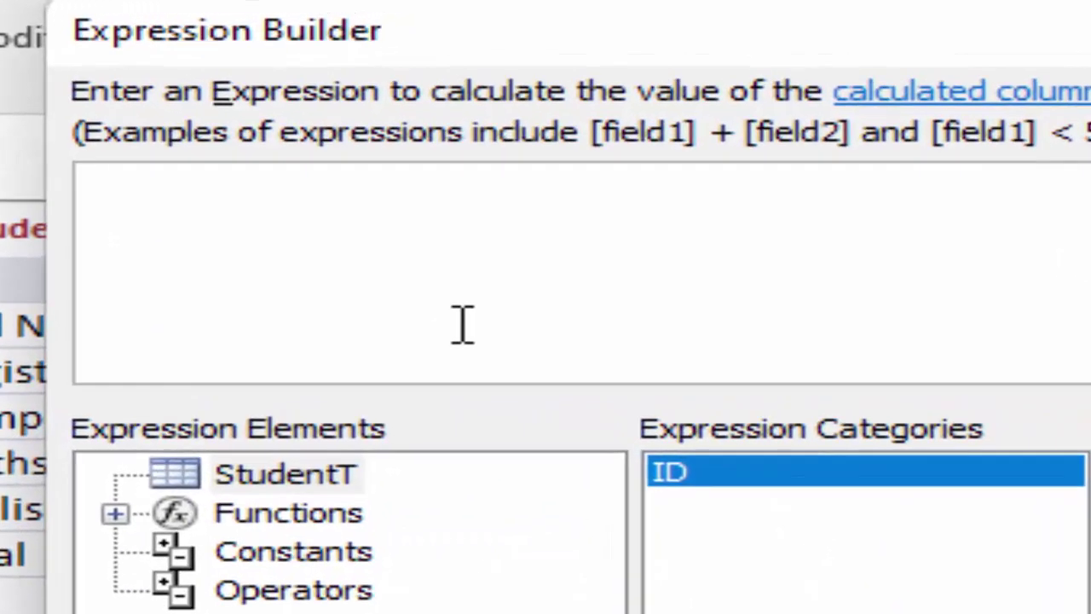
left_click_drag(584, 37, 1070, 55)
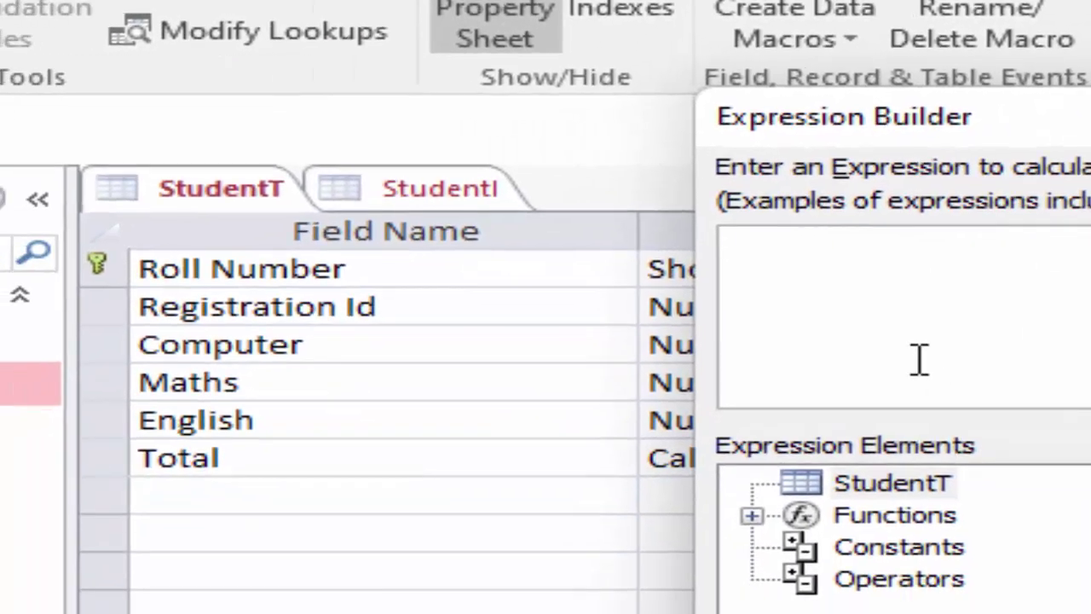
left_click(914, 353)
type("[")
type("Comp")
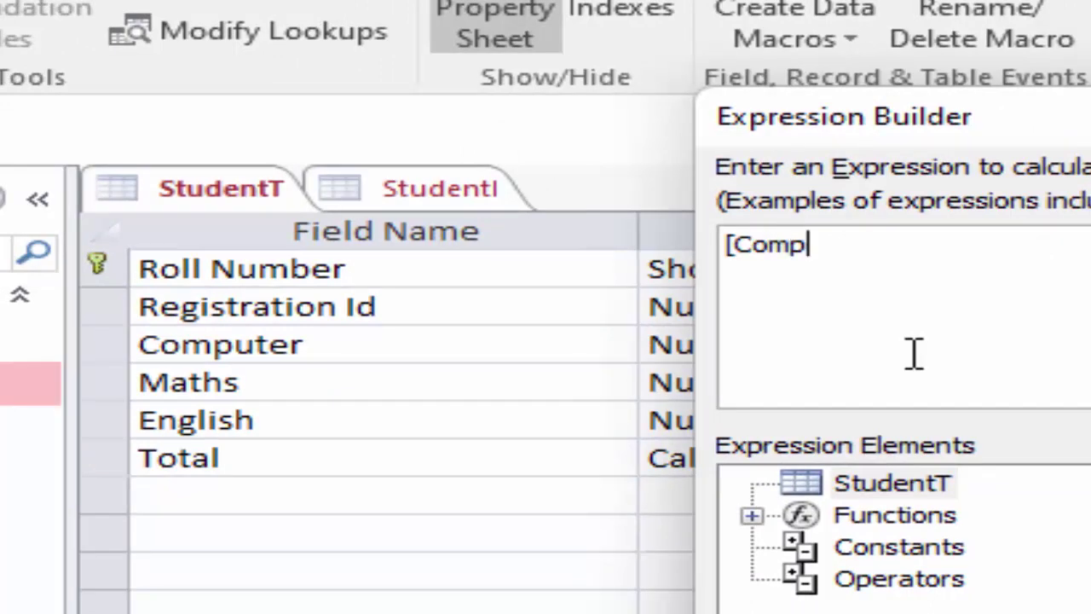
type("uter]+[M")
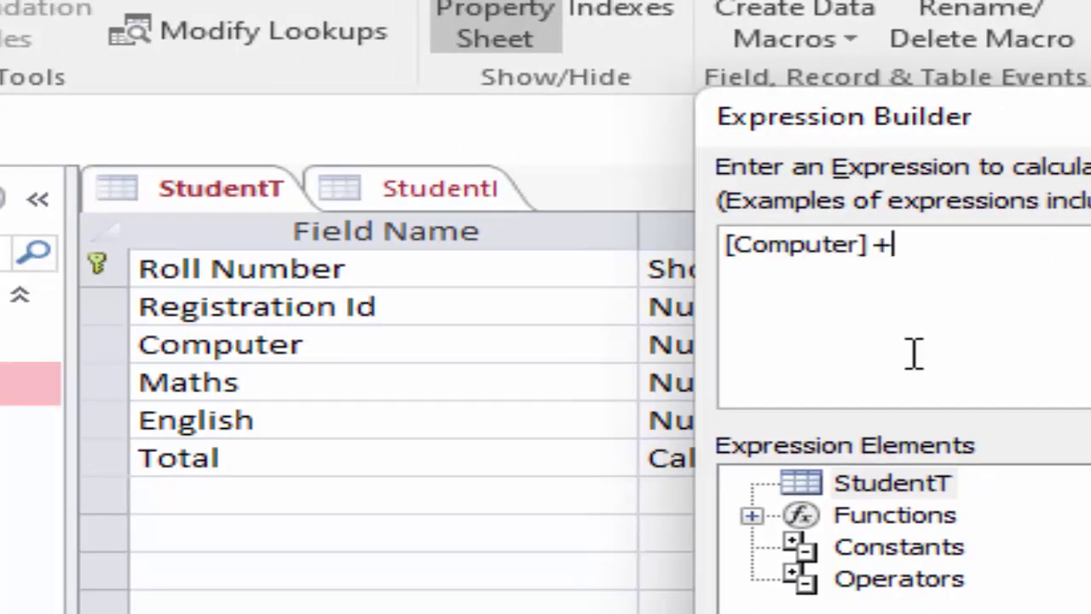
type("a")
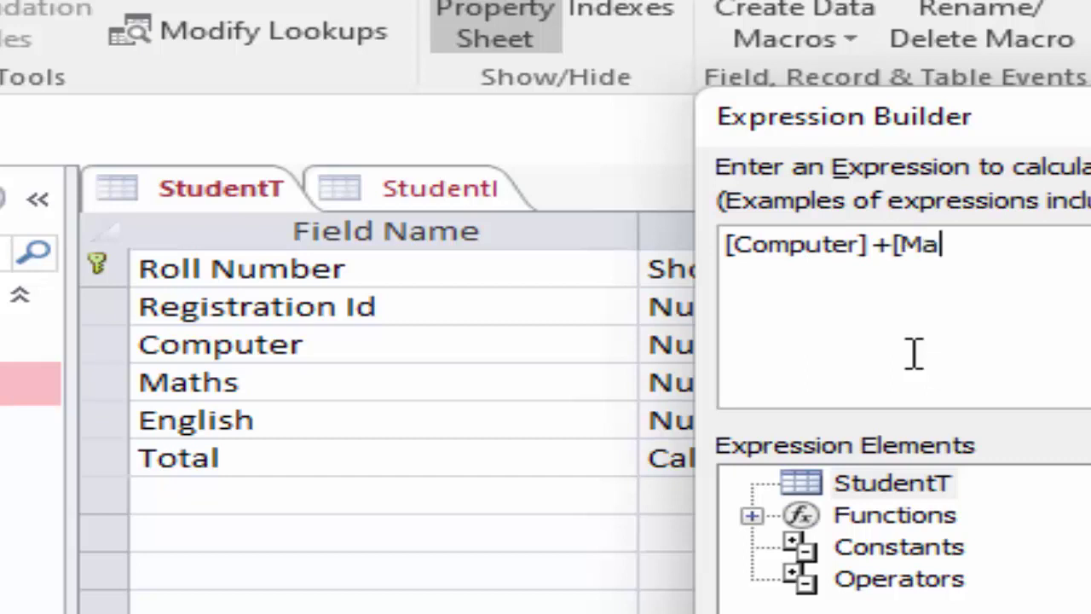
type("ths]+")
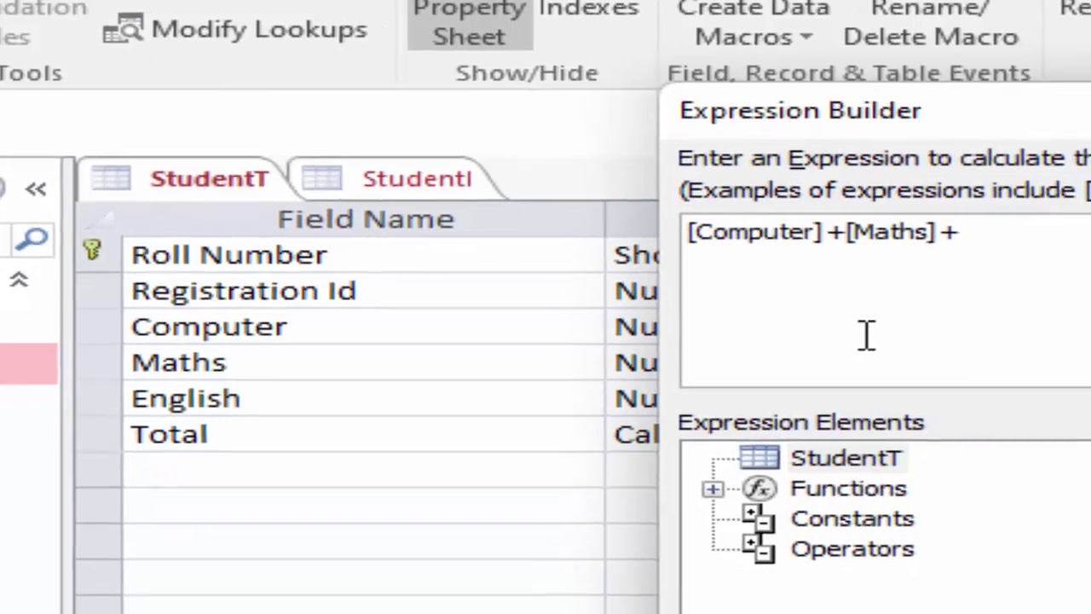
type("[E")
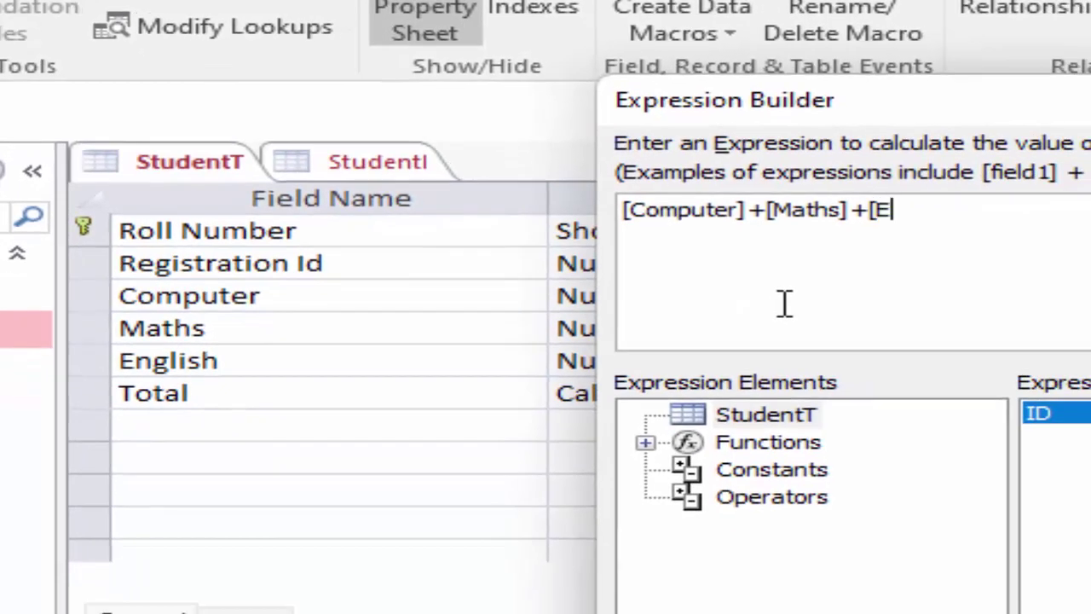
type("nglish")
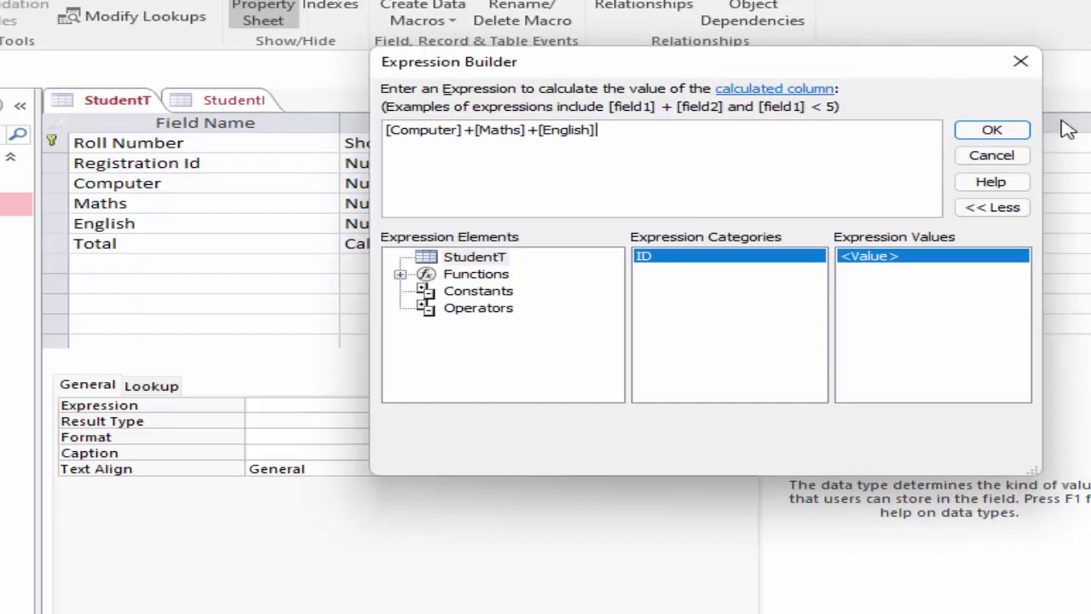
left_click(994, 133)
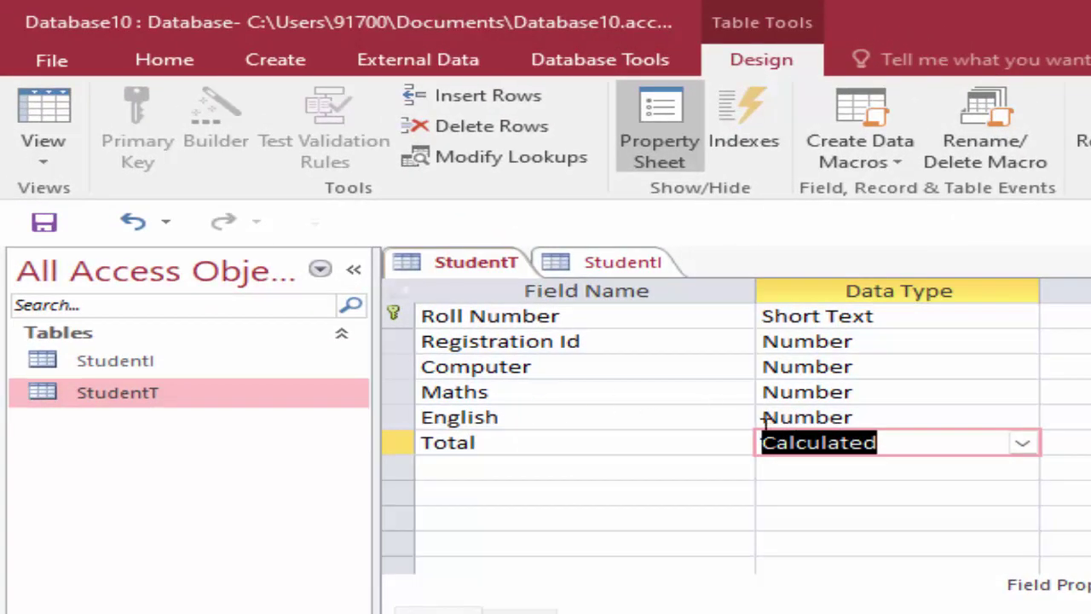
Save StudentT, switch to Datasheet view and widen the Roll Number column.
left_click(65, 112)
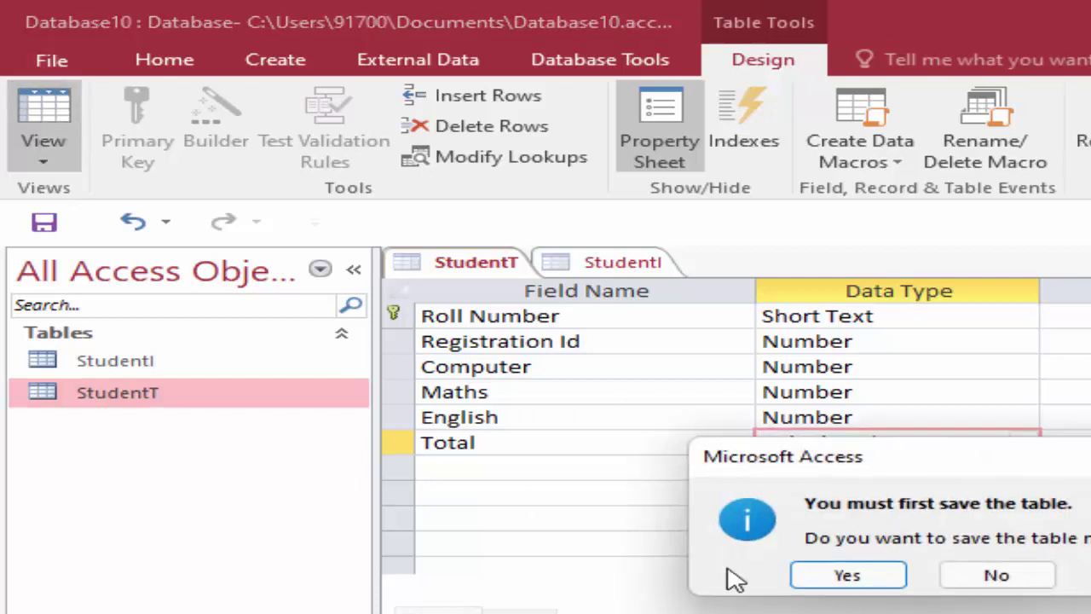
left_click(894, 577)
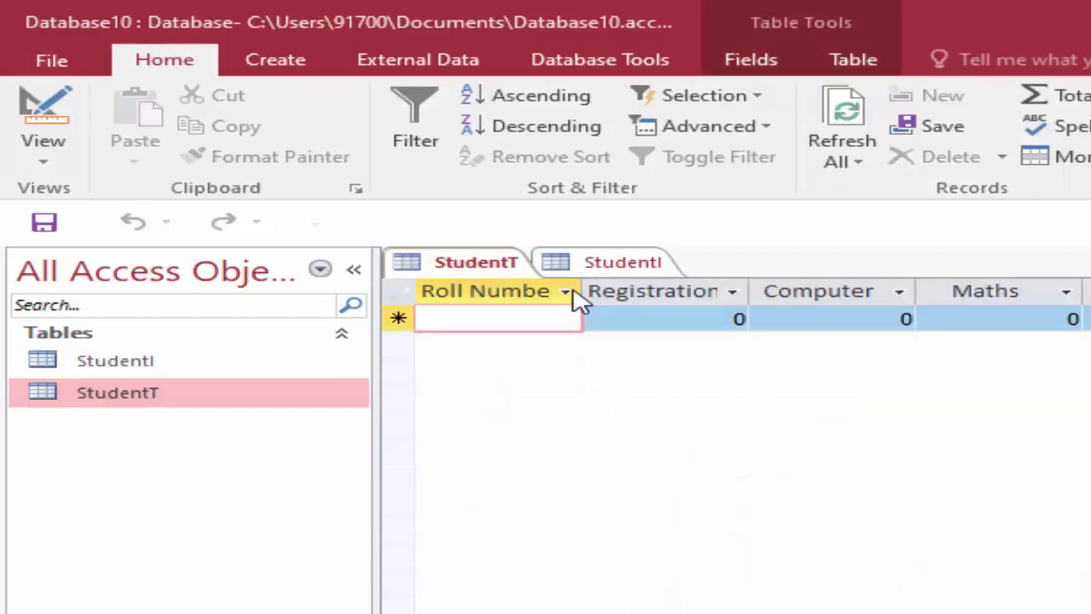
left_click_drag(582, 291, 625, 324)
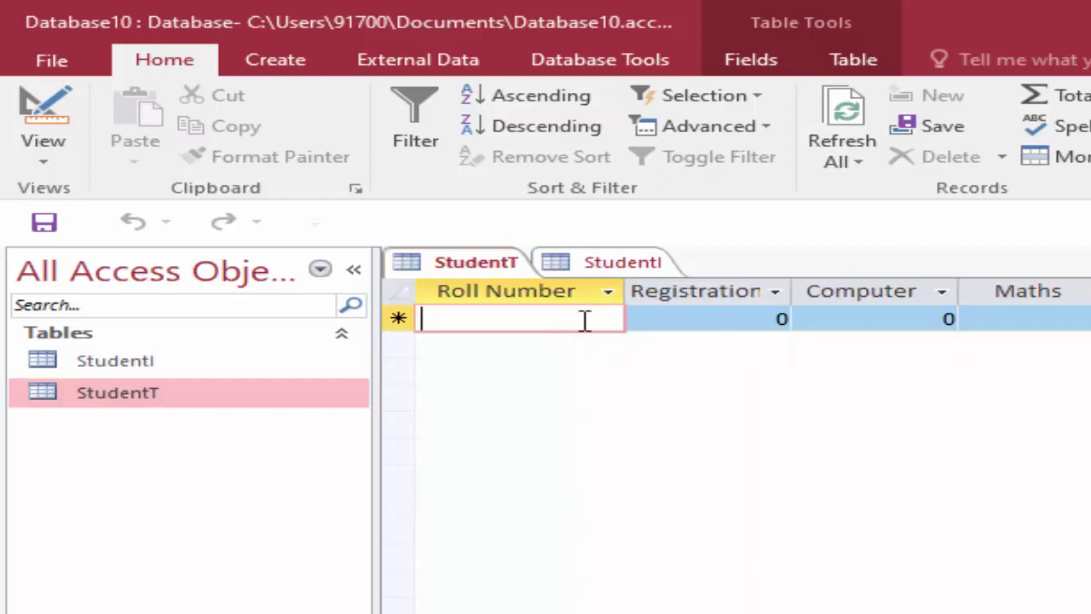
Enter the first record R01 with marks 55, 66 and 45 (Total 166).
type("1")
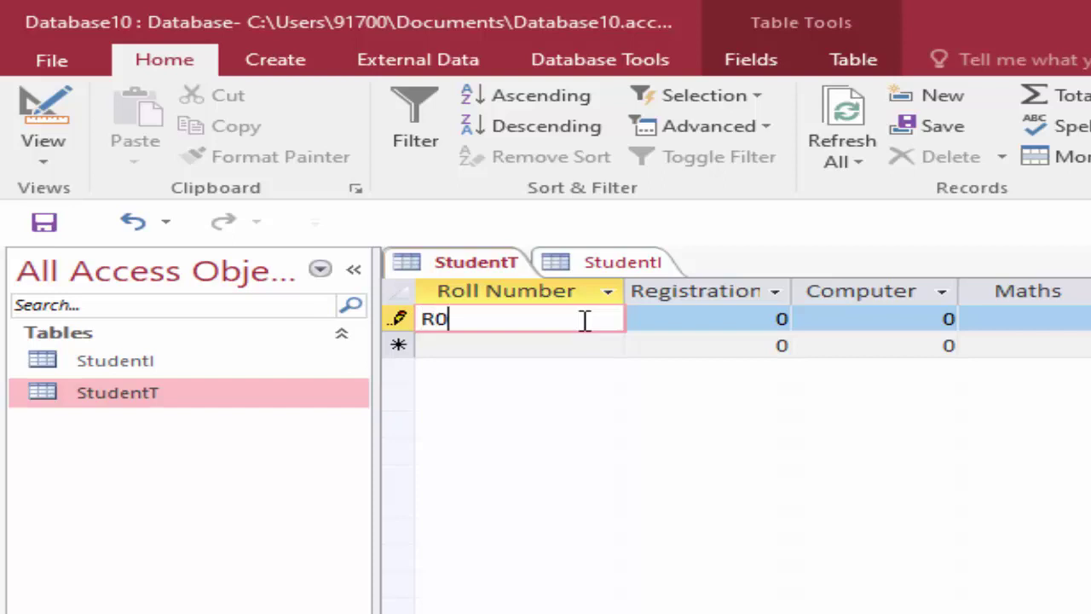
type("1")
key("Tab")
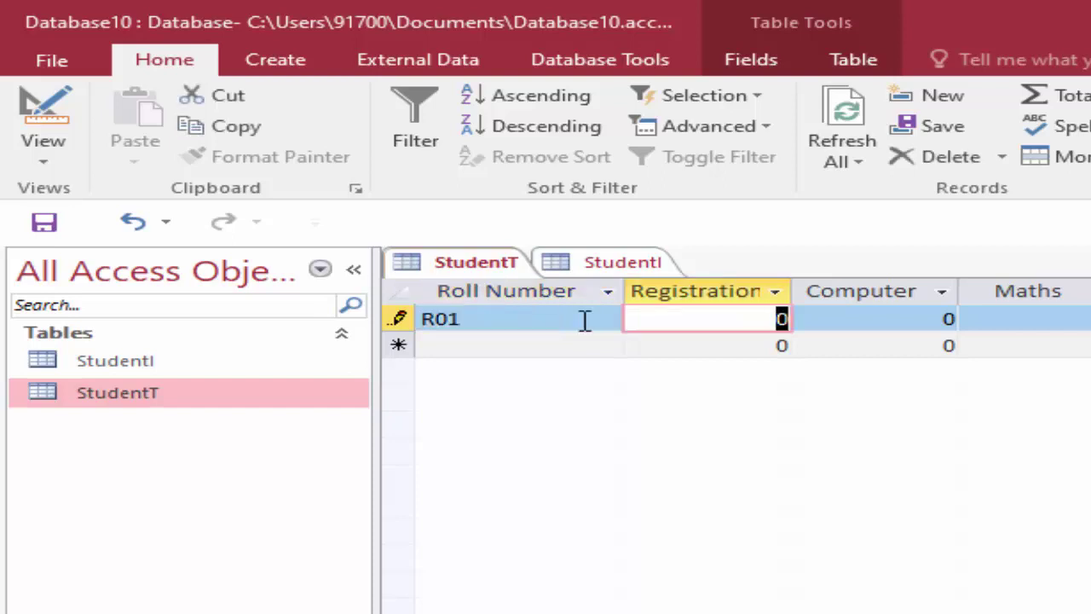
type("1")
key("Tab")
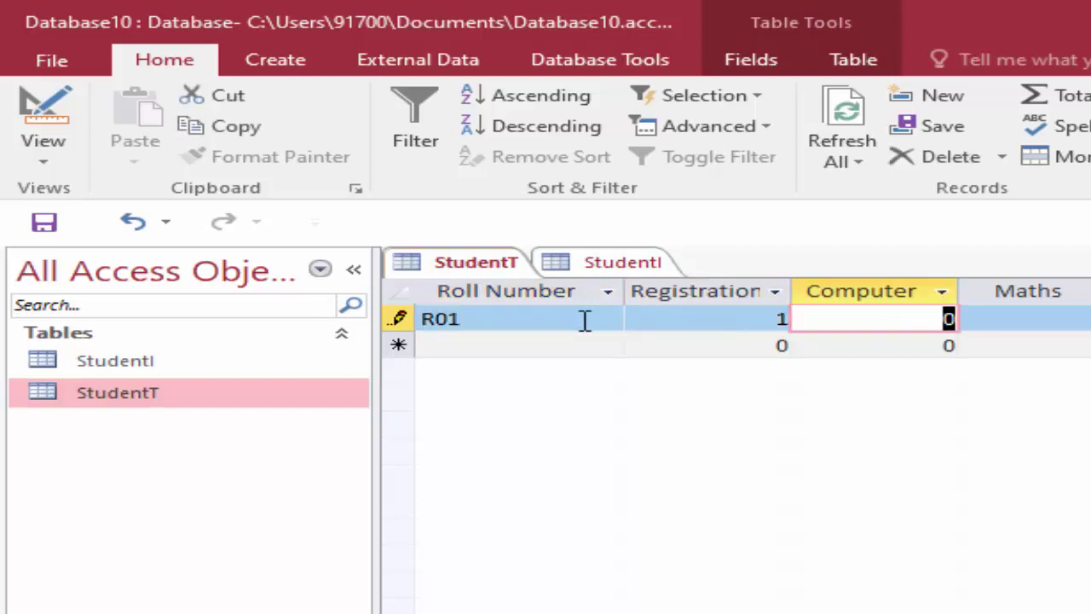
type("55")
key("Tab")
type("66")
key("Tab")
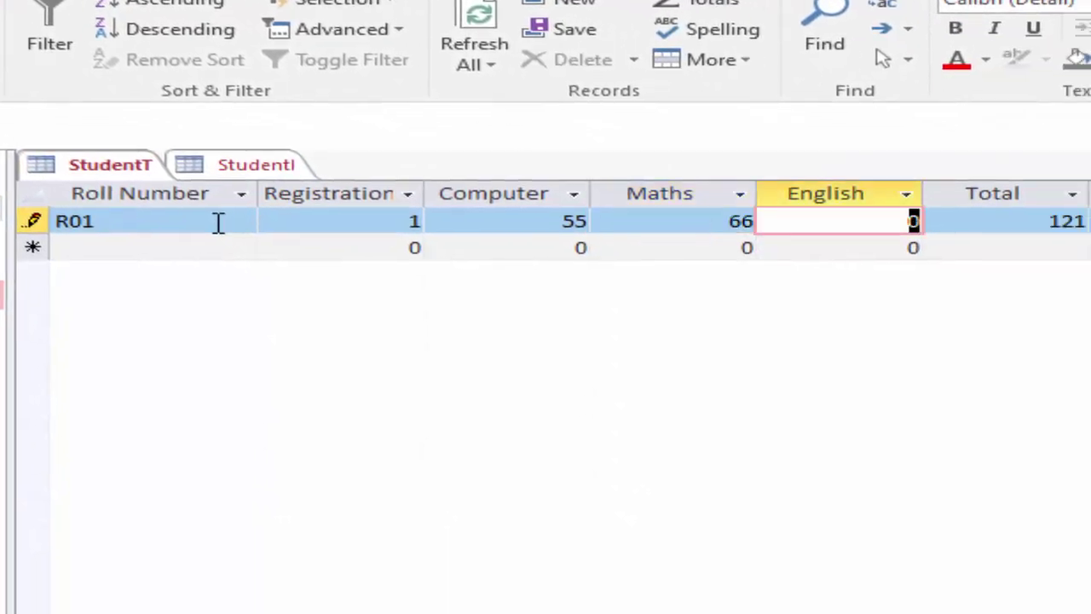
type("45")
key("Tab")
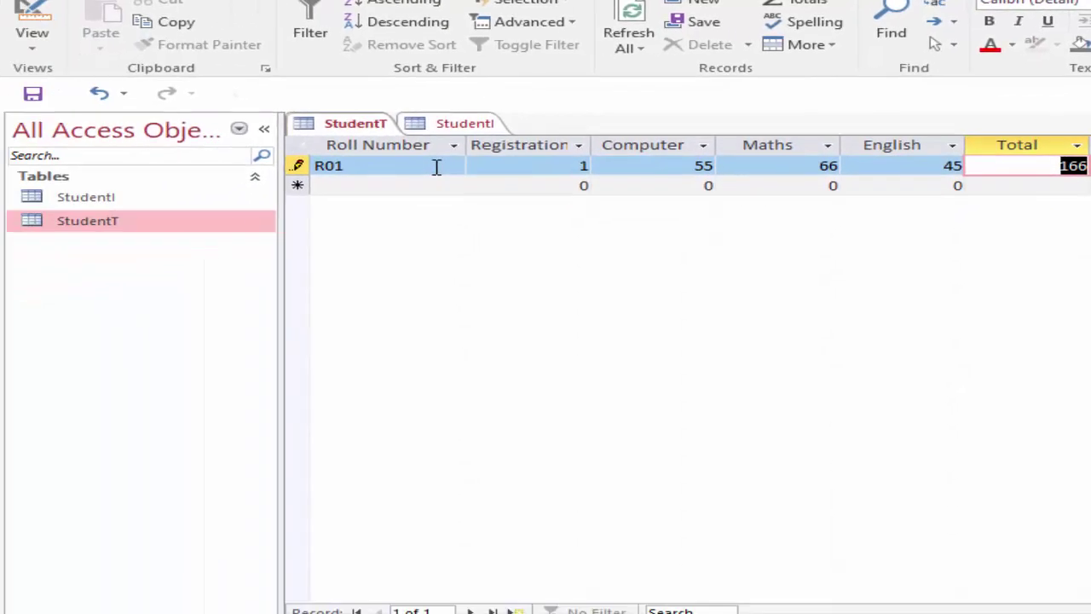
Enter record R02 with registration 2 and marks 66, 76, 88 (Total 230).
left_click(367, 184)
type("R")
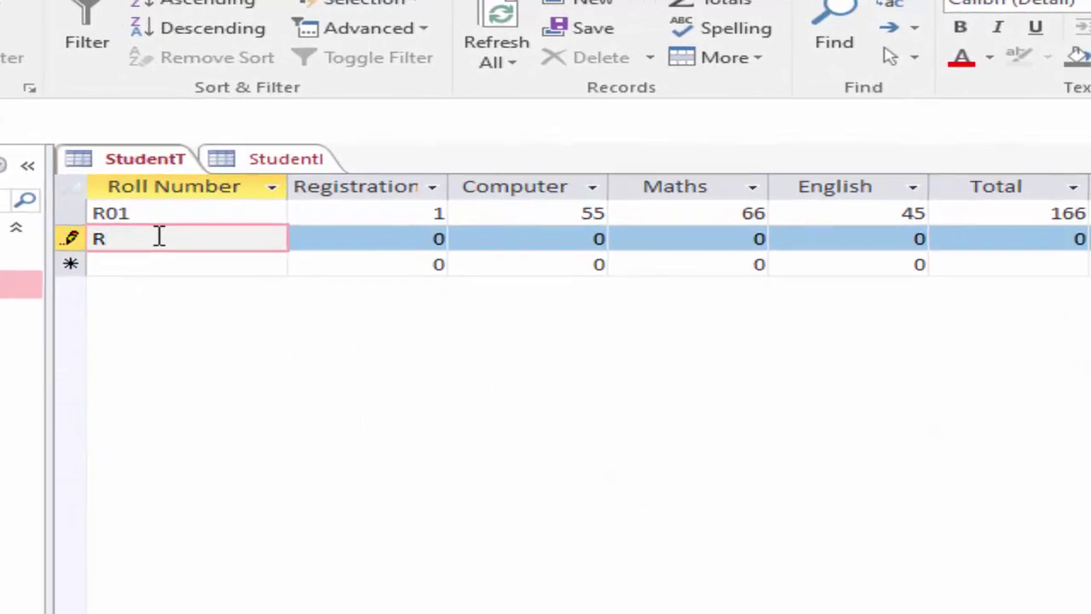
key("Tab")
type("2")
key("Tab")
type("66")
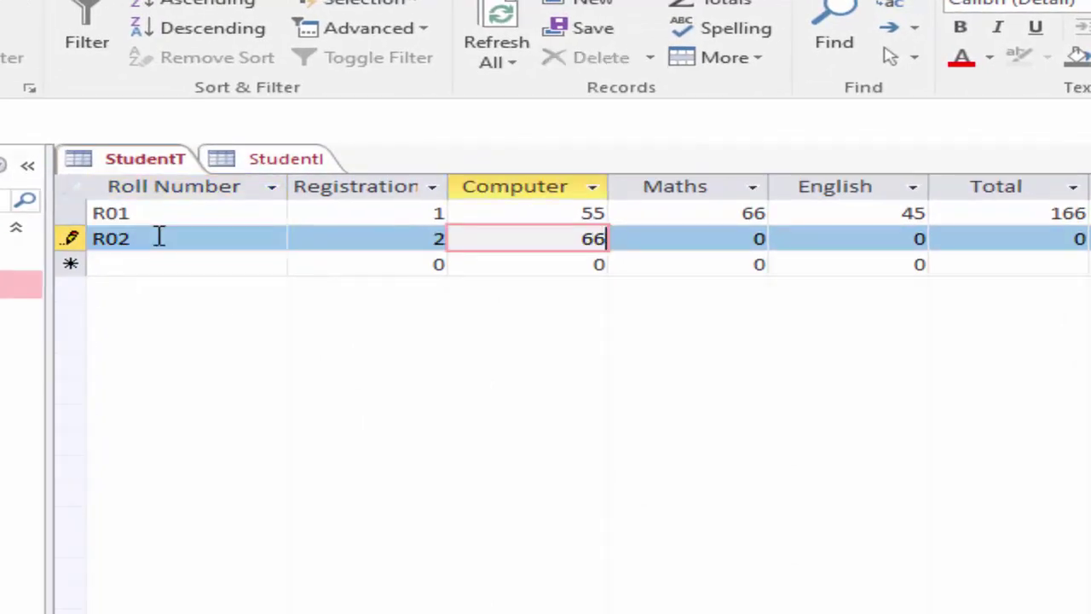
key("Tab")
type("76")
key("Tab")
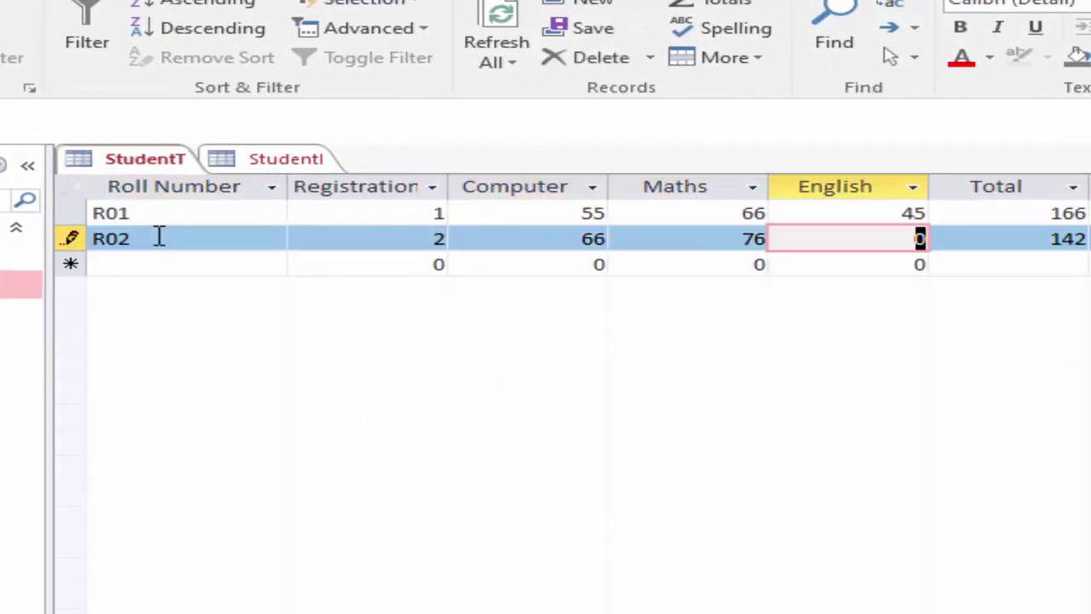
type("88")
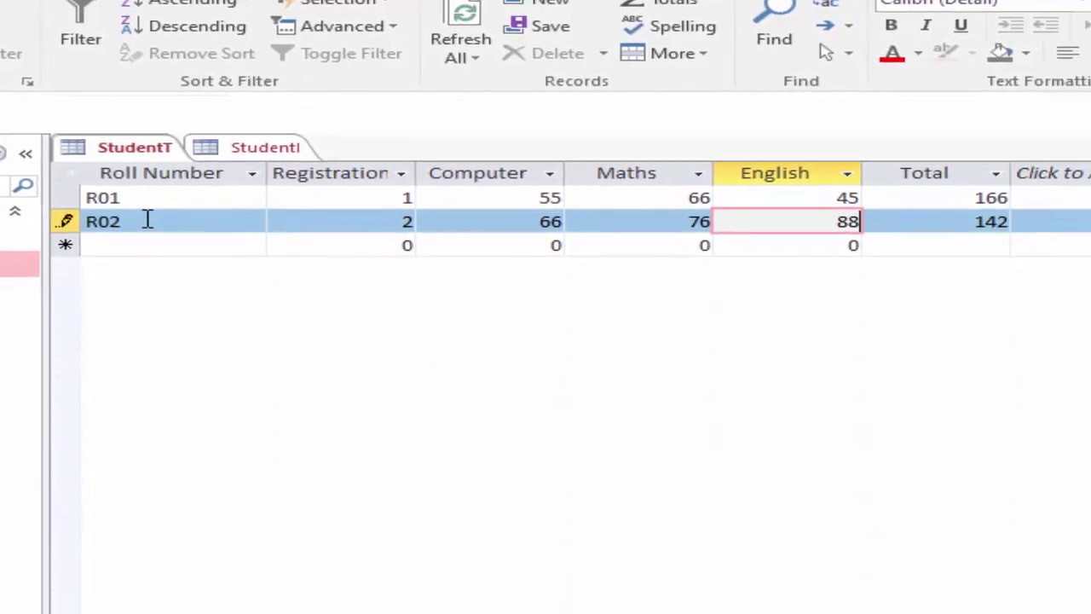
key("Tab")
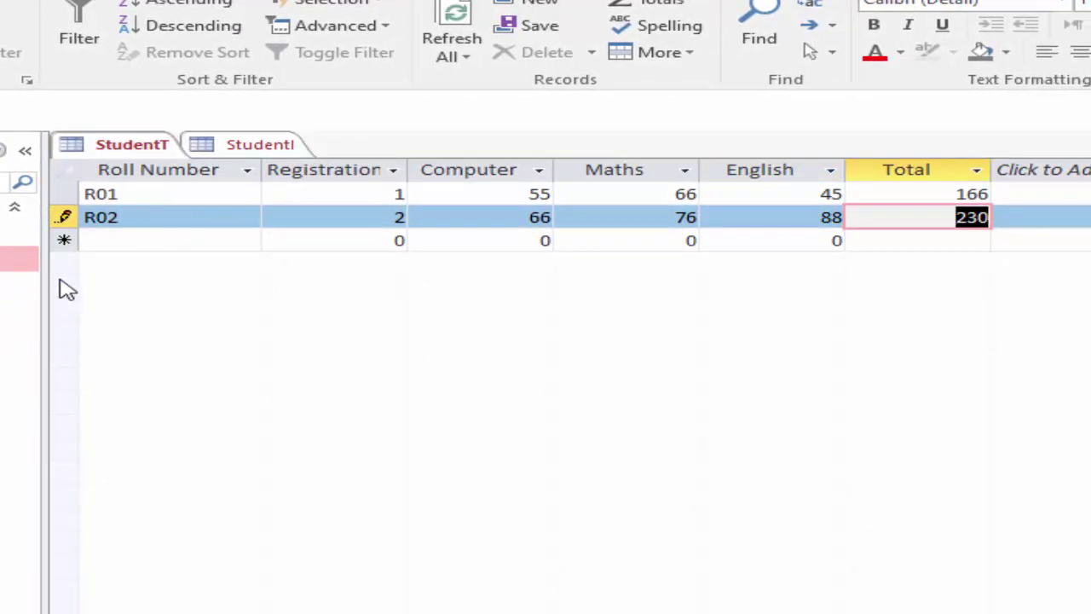
Enter record R03 with marks 54, 87 and 99 (Total 240).
left_click(117, 239)
type("R")
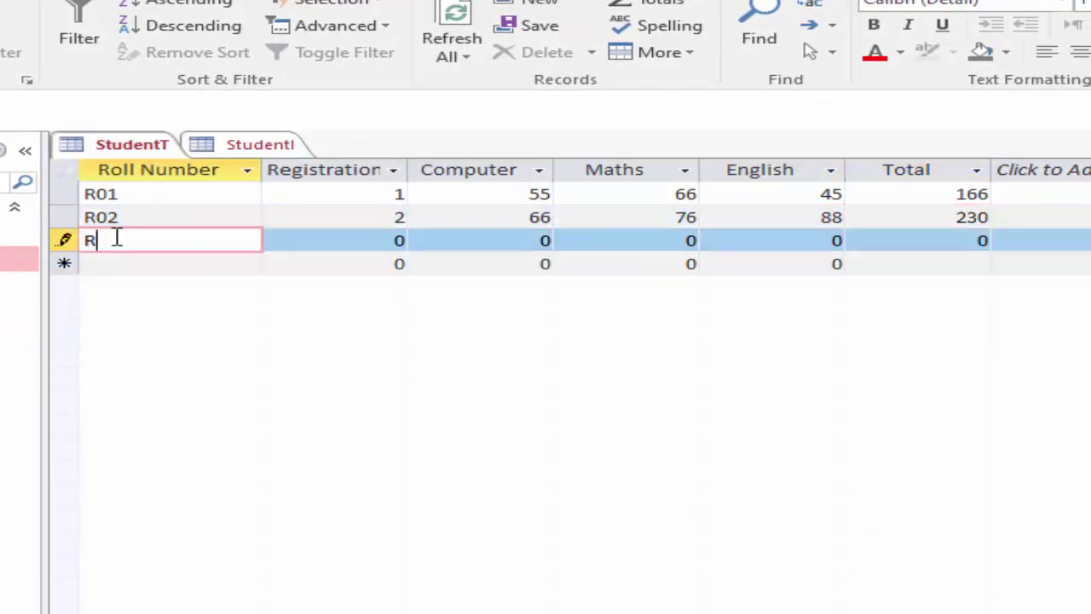
type("03")
key("Tab")
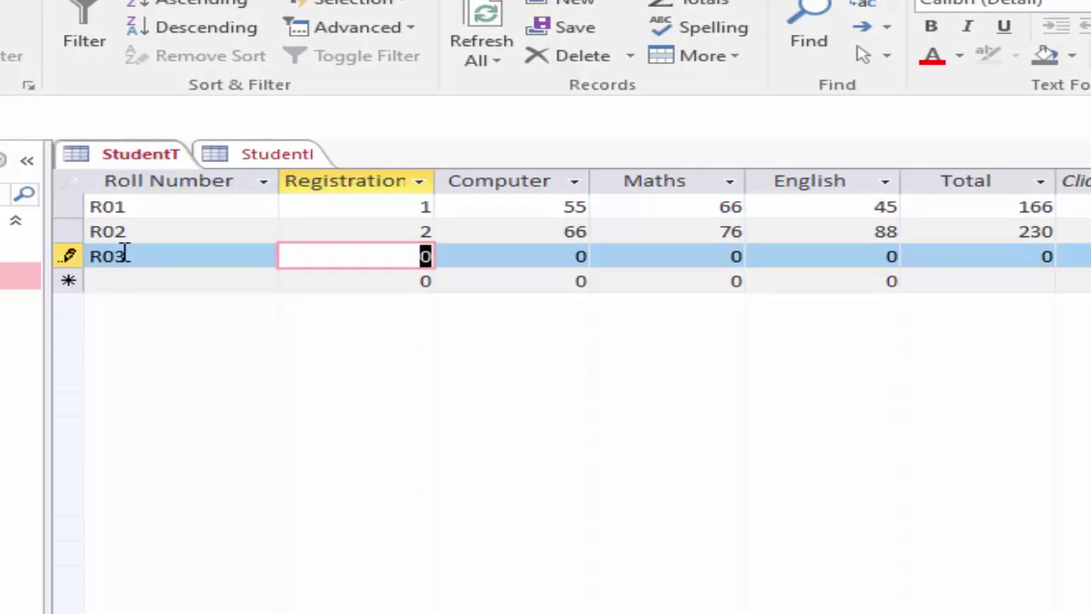
type("3")
key("Tab")
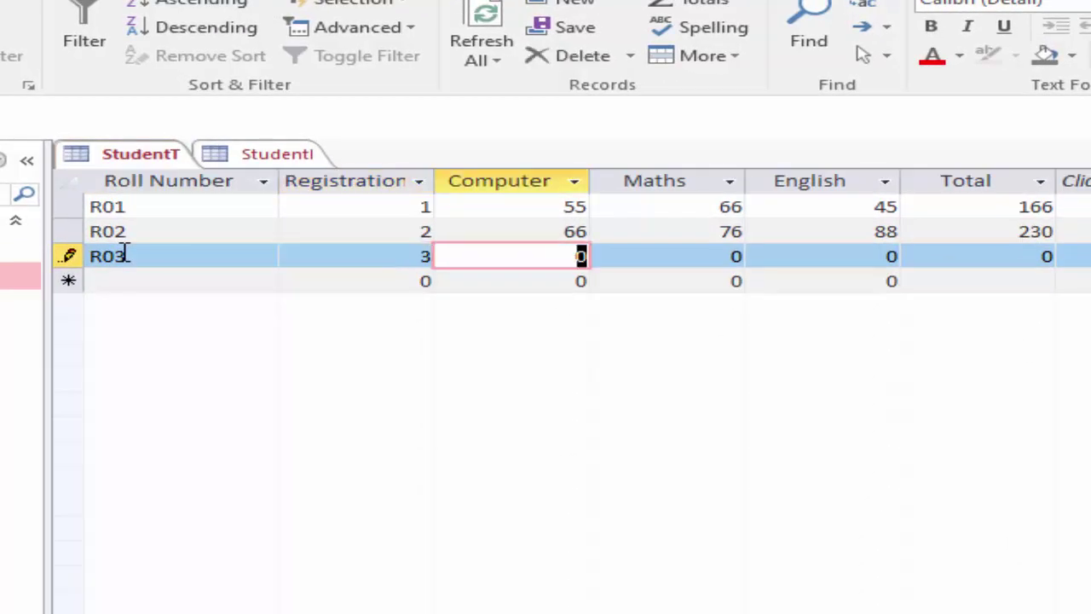
type("54")
key("Tab")
type("8")
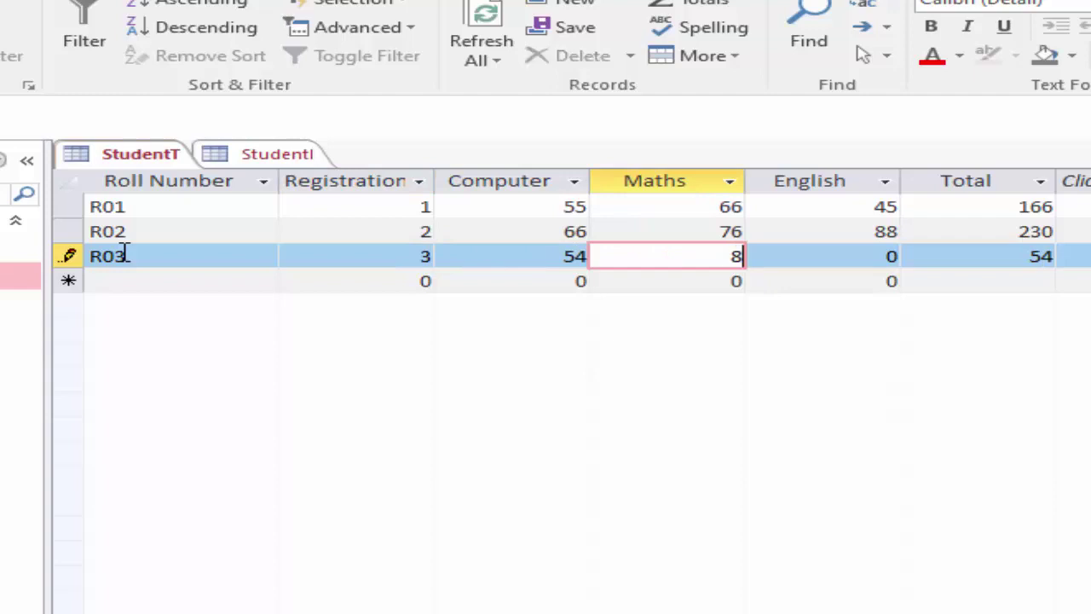
key("Tab")
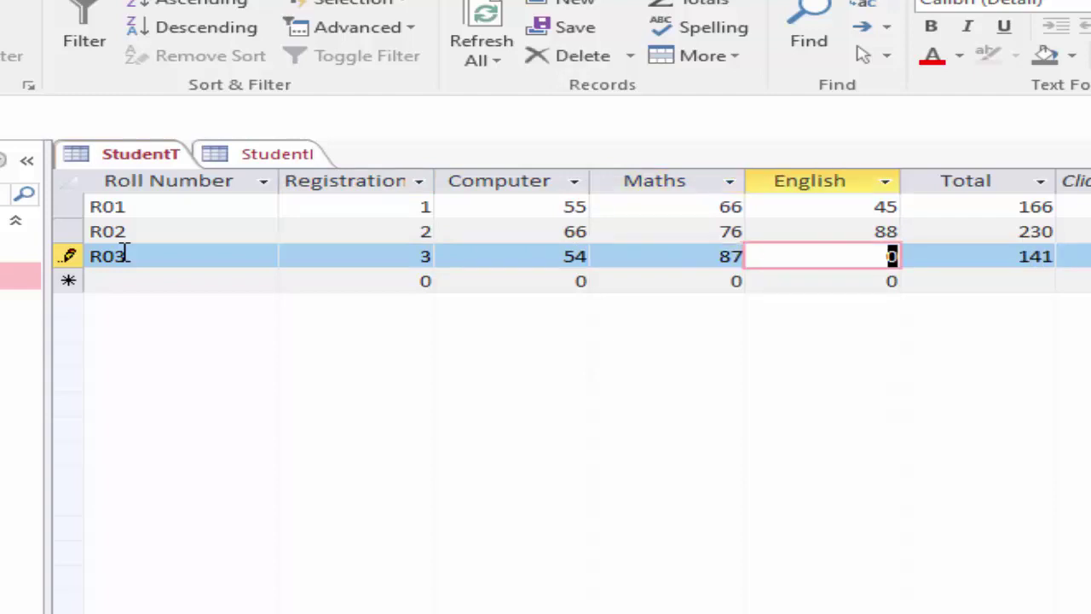
type("99")
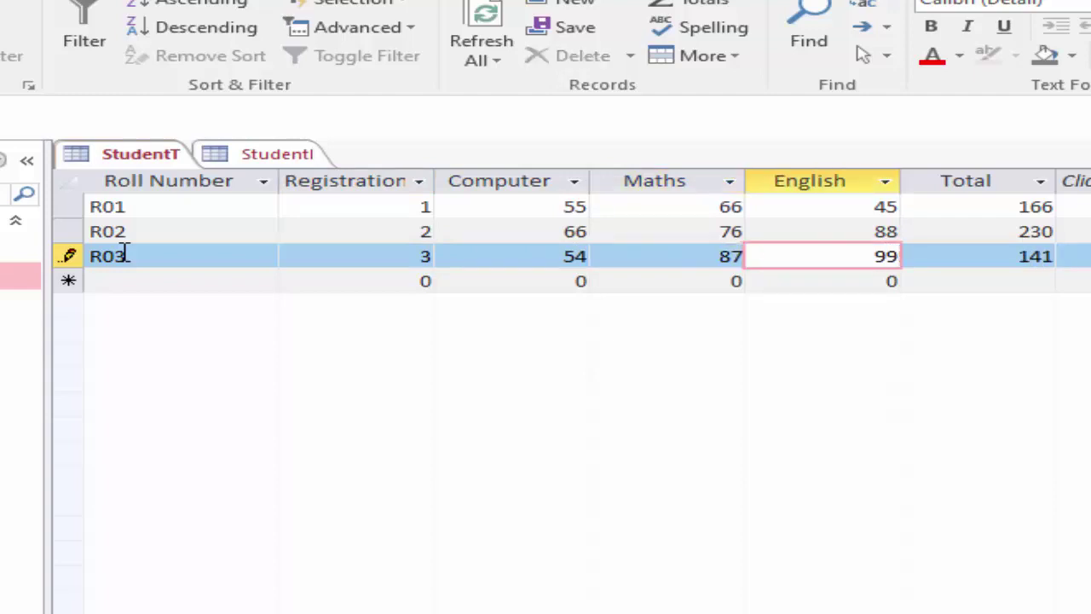
key("Tab")
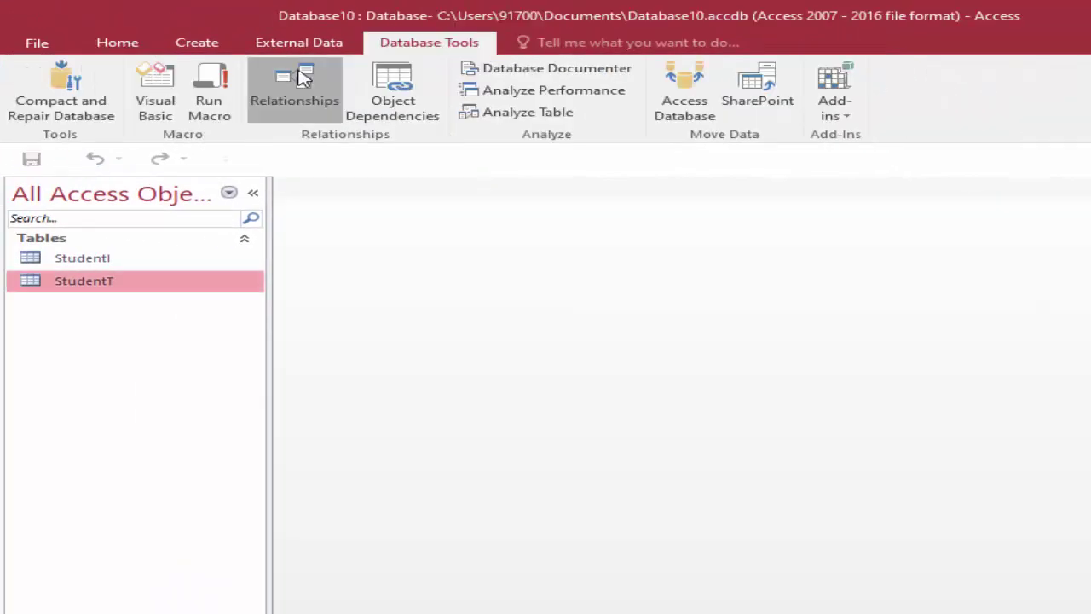
Add StudentI and StudentT to Relationships and drag Registration id between them.
left_click(302, 78)
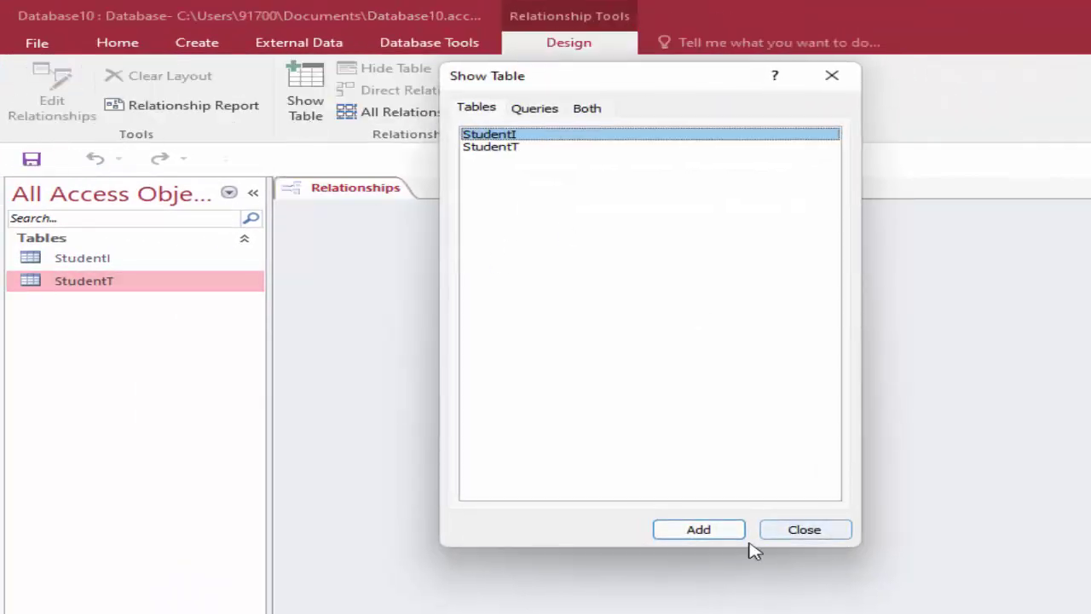
left_click(720, 533)
left_click(506, 145)
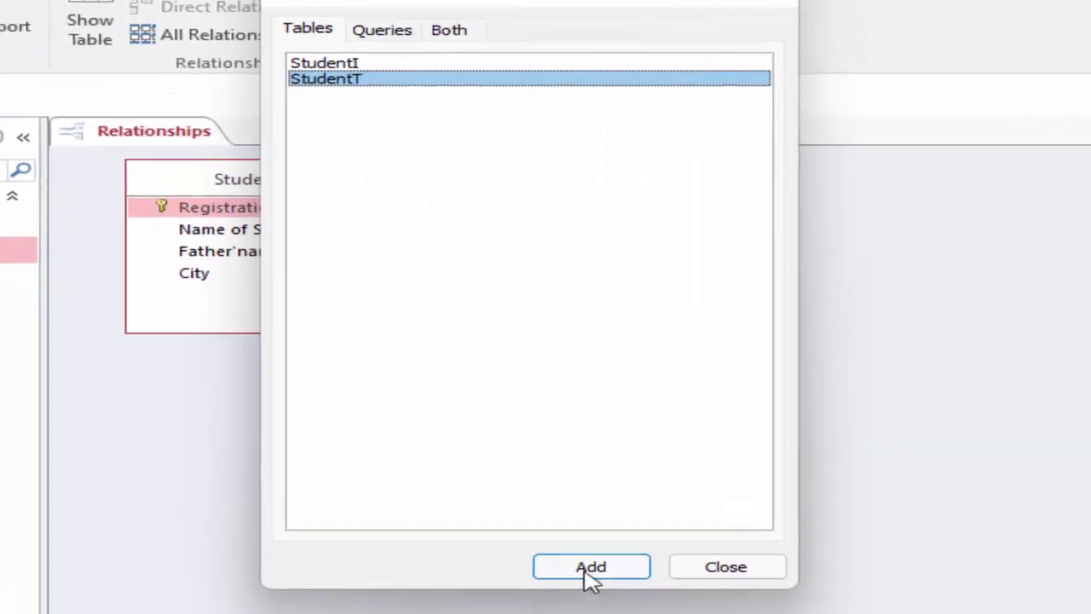
left_click(591, 567)
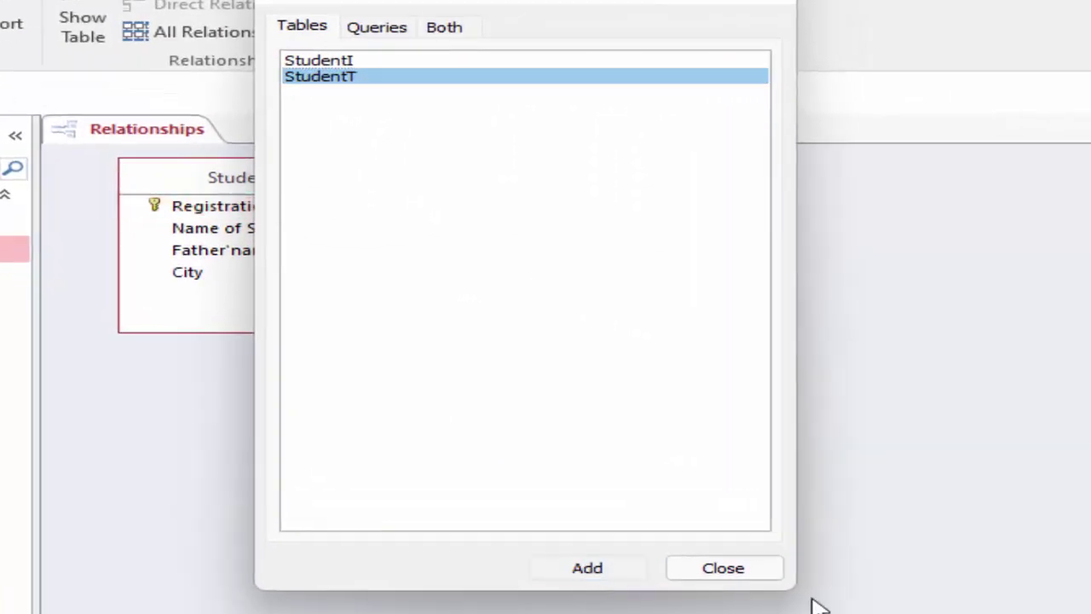
left_click(731, 570)
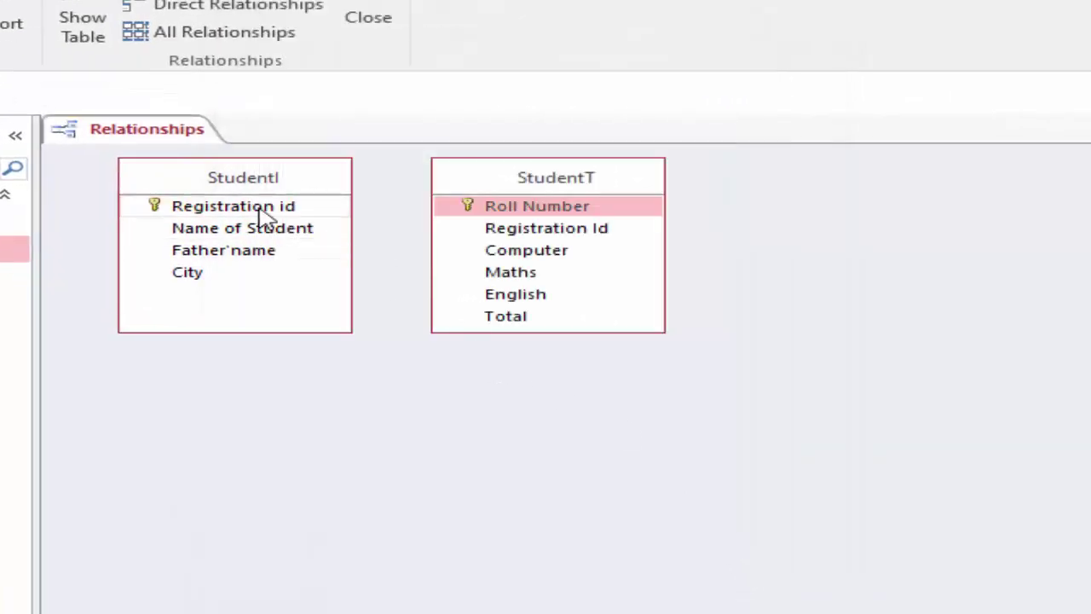
mouse_move(272, 213)
left_mouse_down()
mouse_move(627, 243)
mouse_move(614, 232)
left_mouse_up()
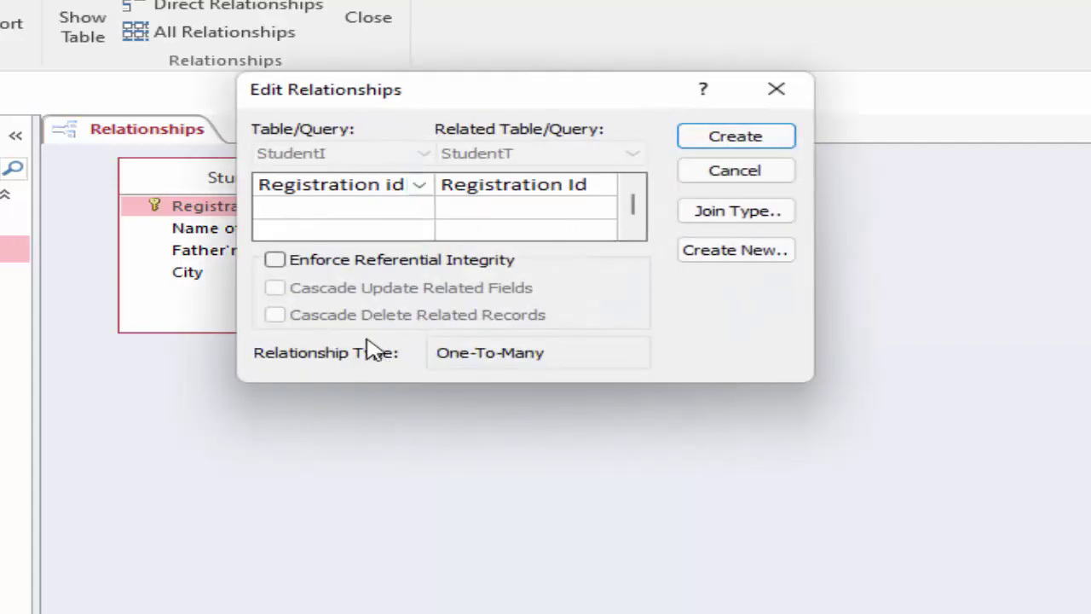
Enforce referential integrity with cascade update and cascade delete, and create the one-to-many link.
left_click(365, 261)
left_click(365, 289)
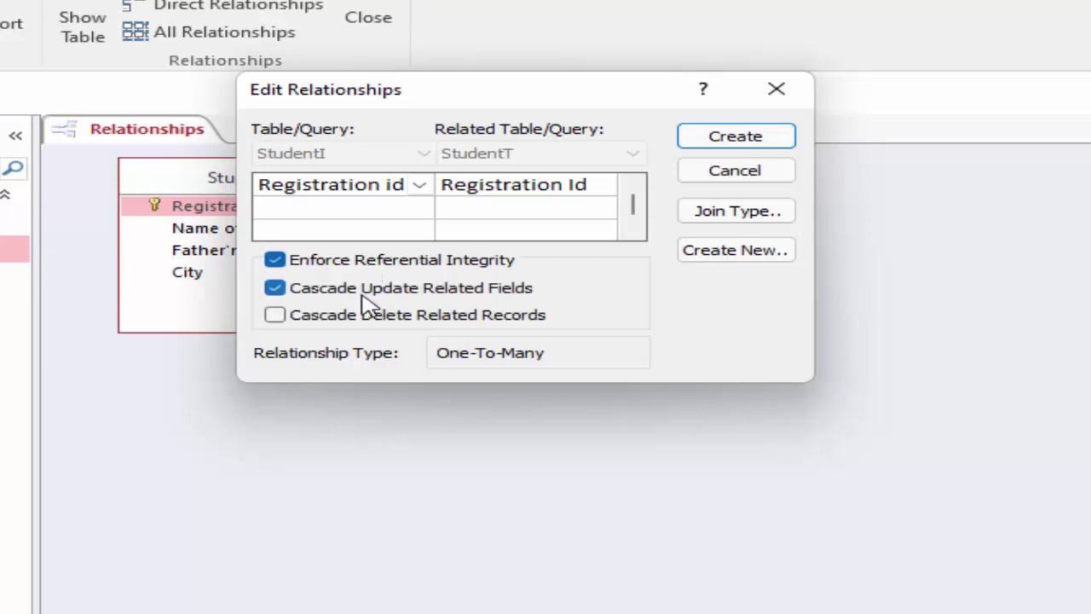
left_click(365, 315)
left_click(704, 142)
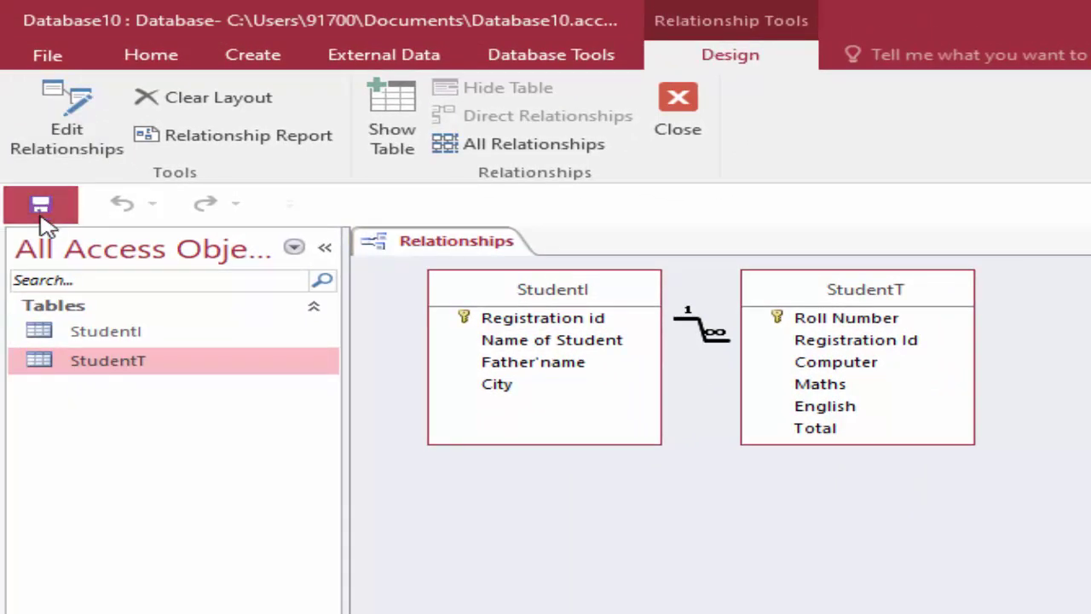
Close Relationships, open StudentI and expand record 1 to show R01's marks (55, 66, 45, 166).
left_click(700, 99)
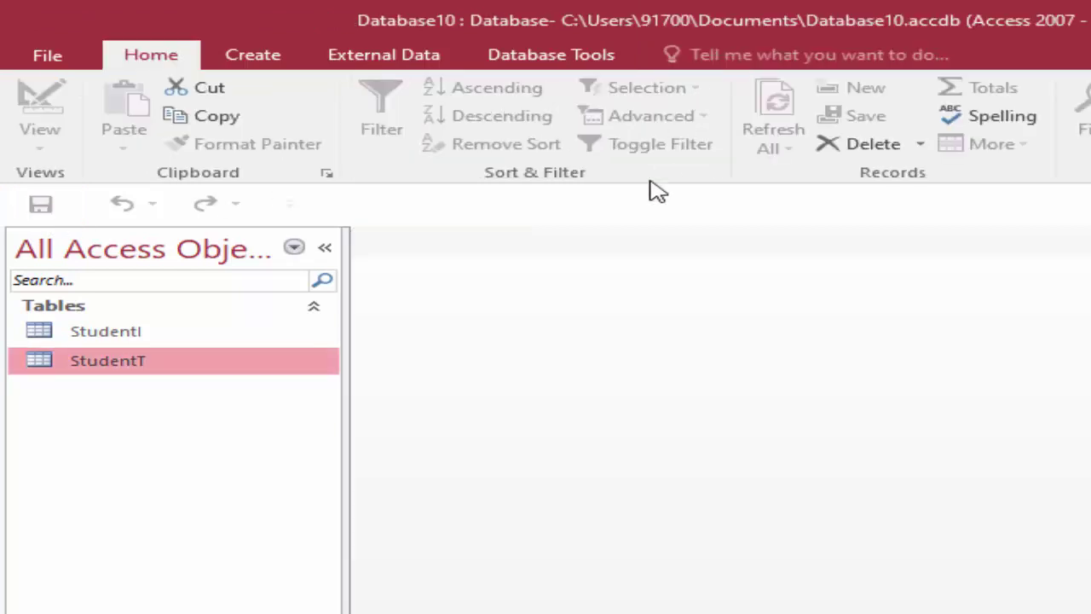
double_click(178, 335)
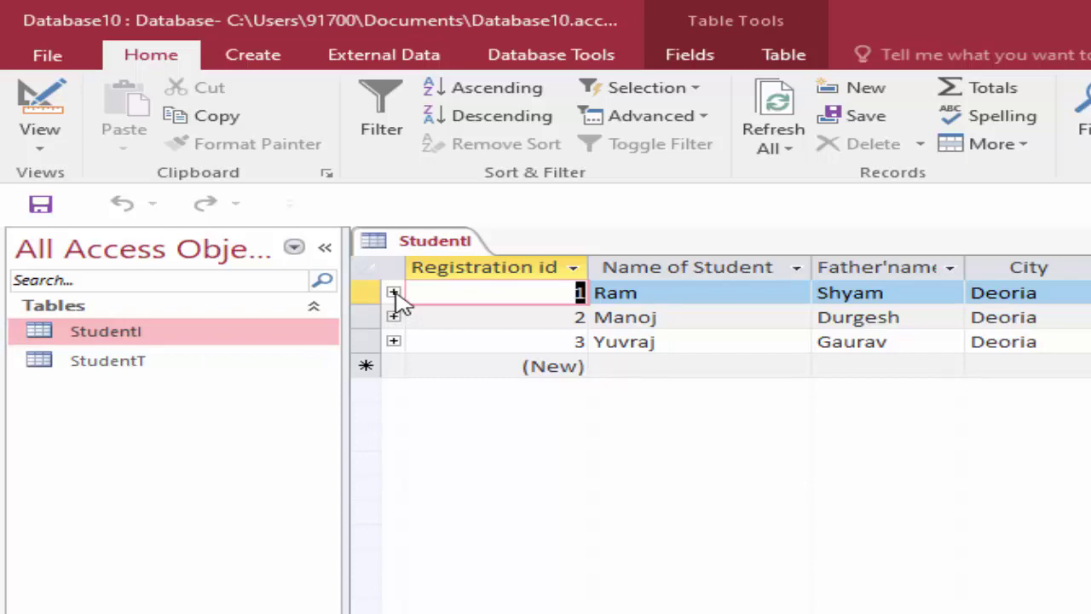
left_click(394, 293)
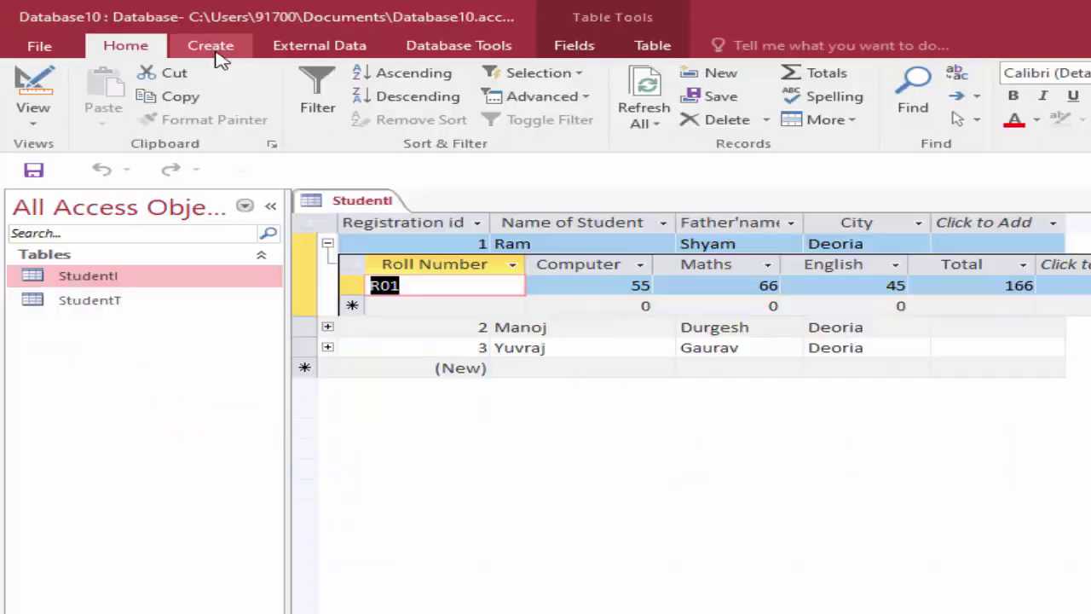
In the Form Wizard, add all StudentI fields plus StudentT's Roll Number, Computer, Maths, English, Total.
left_click(217, 50)
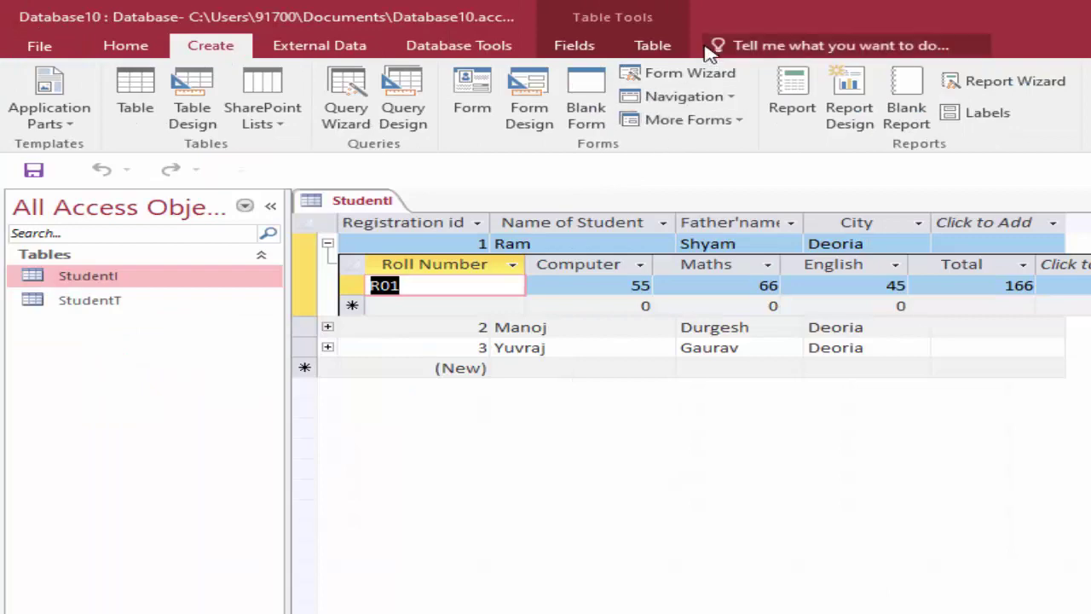
left_click(688, 75)
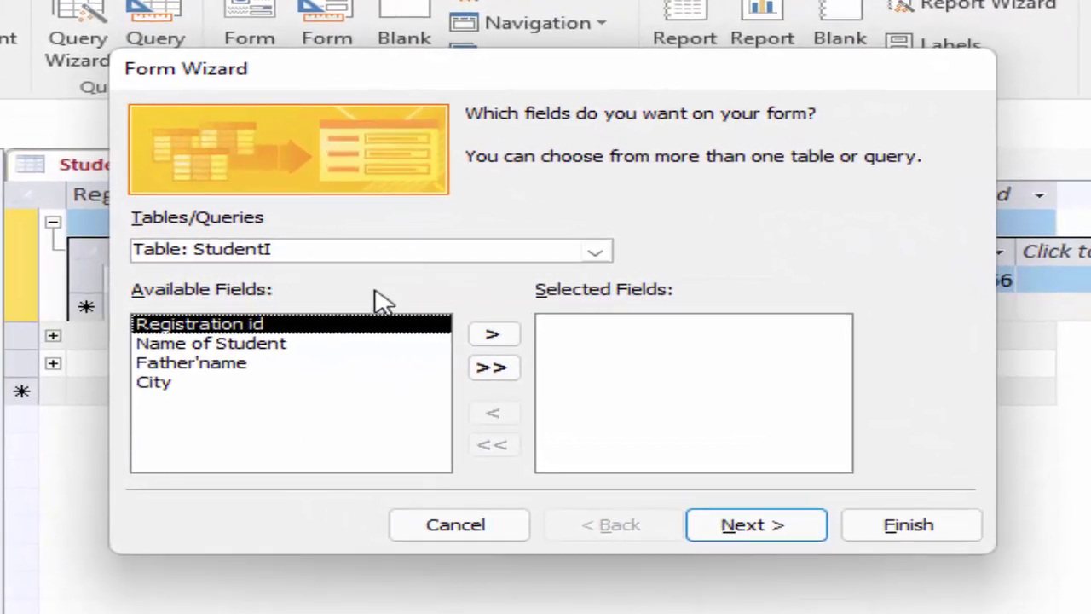
left_click(499, 368)
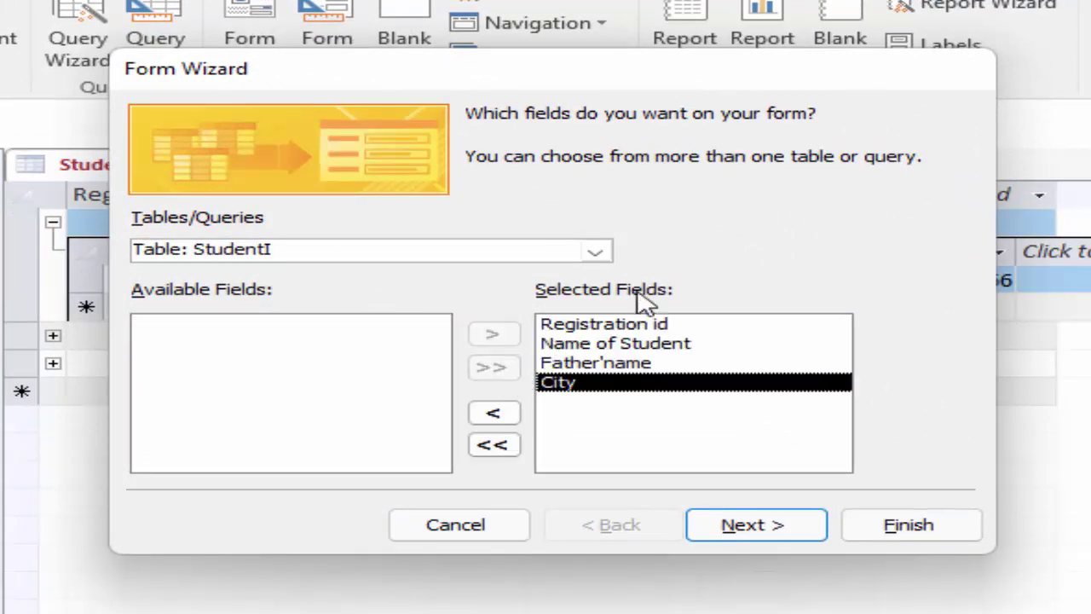
left_click(595, 251)
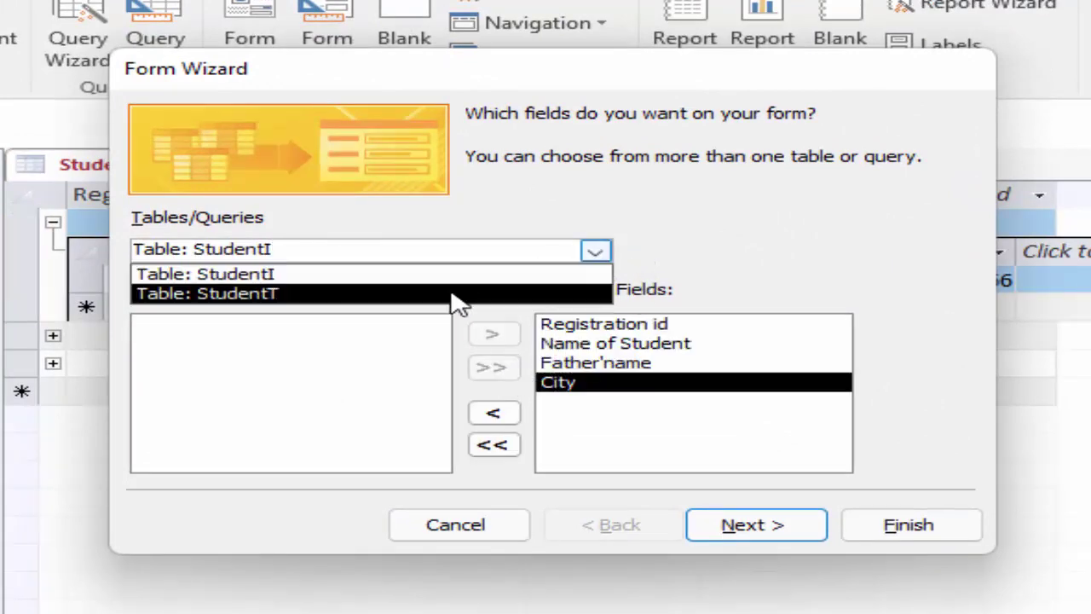
left_click(453, 295)
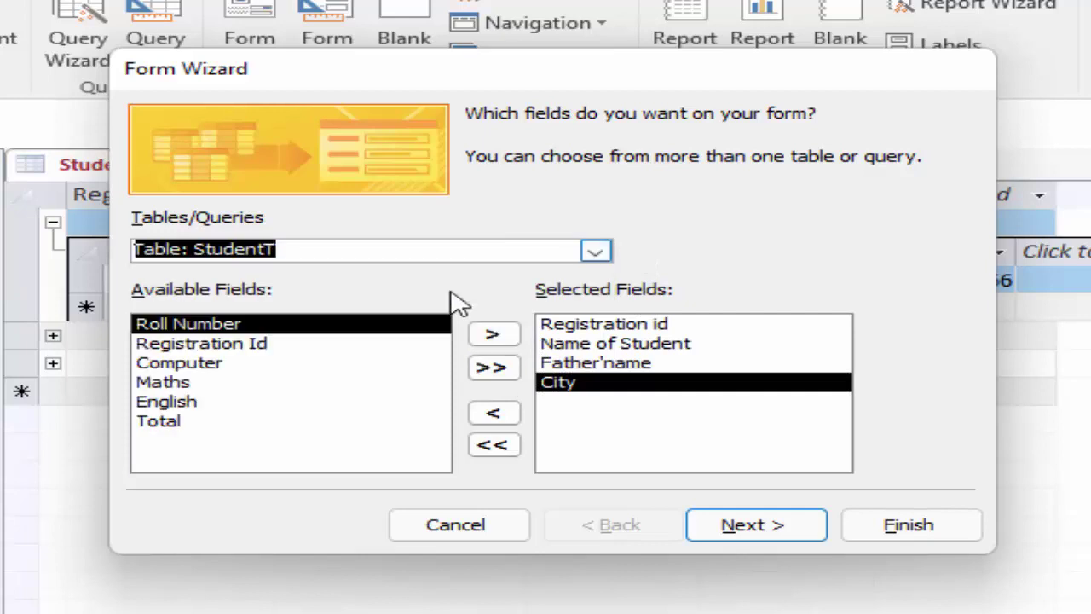
left_click(503, 334)
left_click(260, 343)
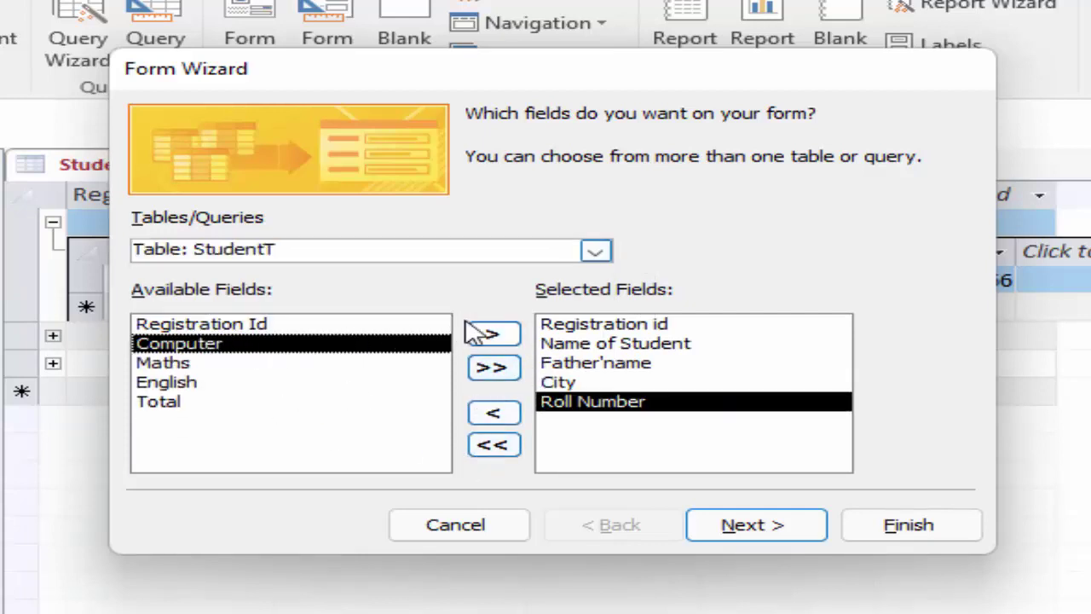
left_click(514, 337)
left_click(515, 338)
left_click(515, 338)
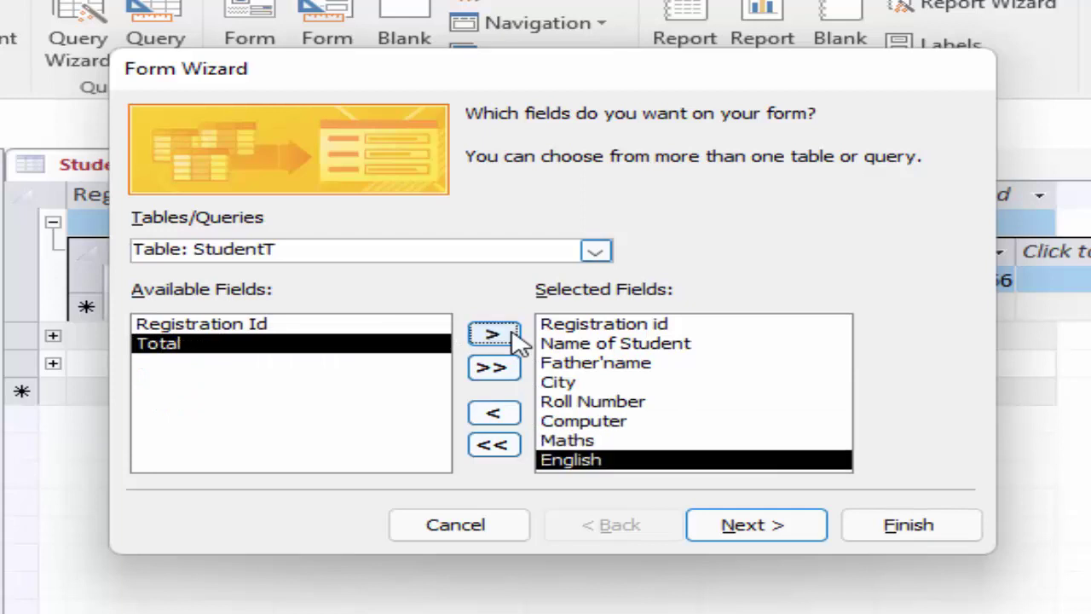
left_click(515, 337)
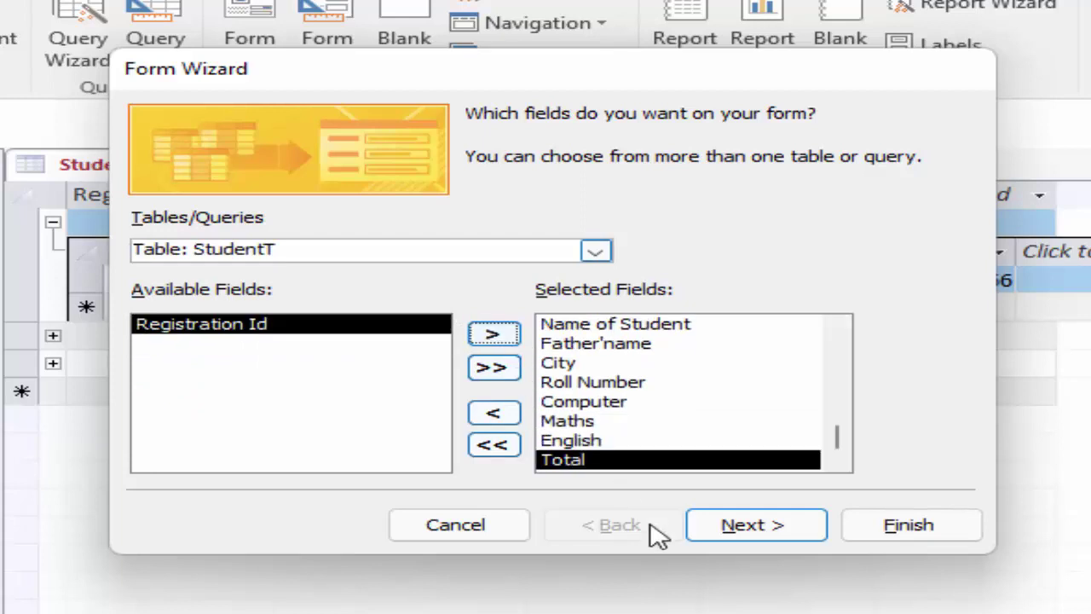
left_click(770, 536)
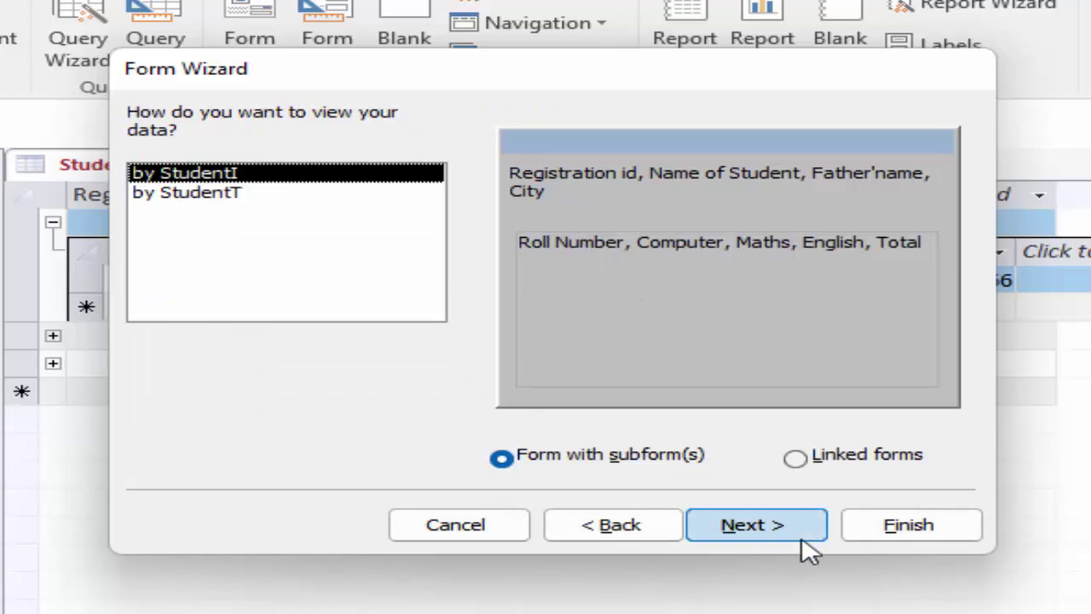
Keep view by StudentI with a datasheet subform and finish, opening the form in Design view.
left_click(741, 525)
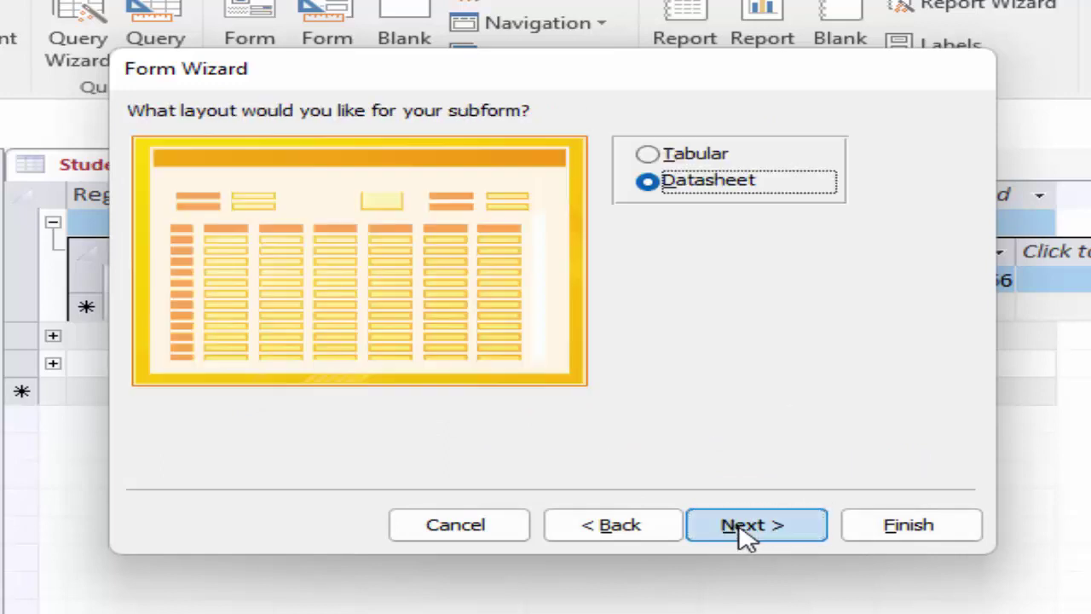
left_click(746, 529)
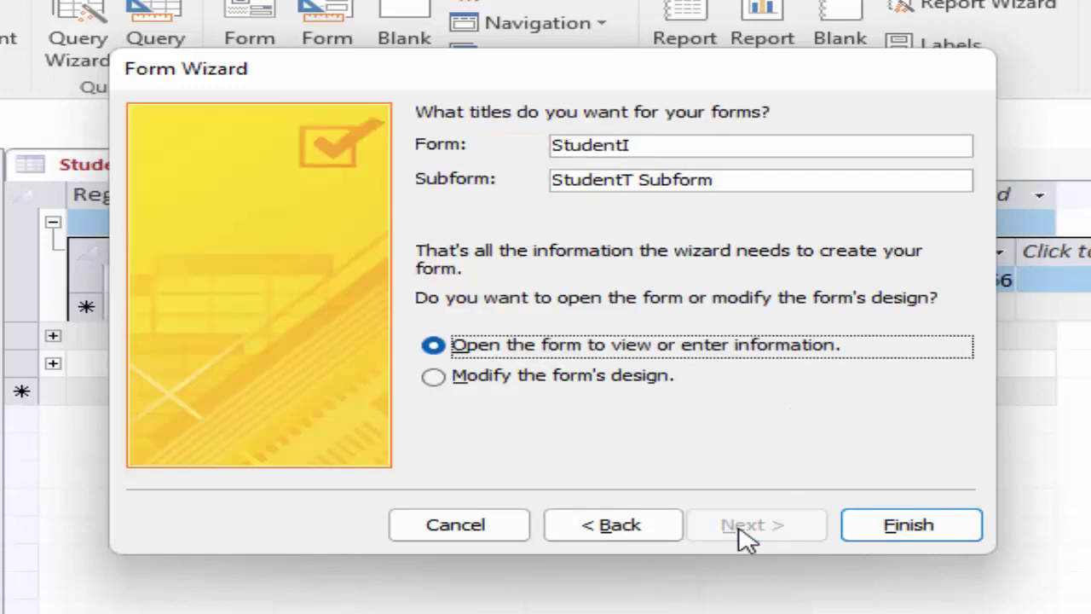
left_click(598, 379)
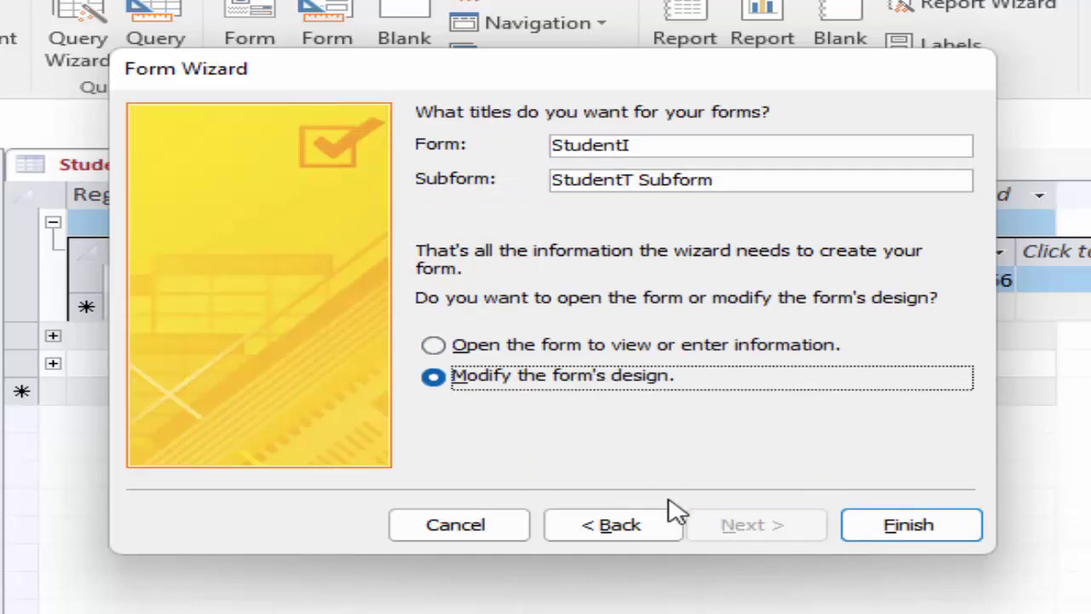
left_click(902, 539)
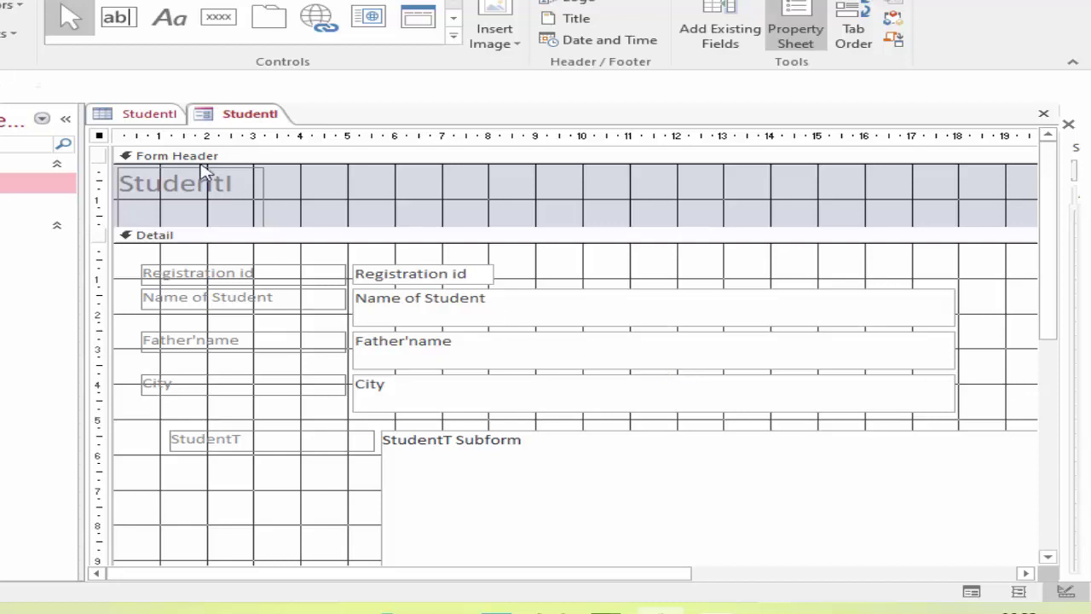
Resize the Detail section, enlarge the StudentT subform and widen the form to the right.
left_click(263, 198)
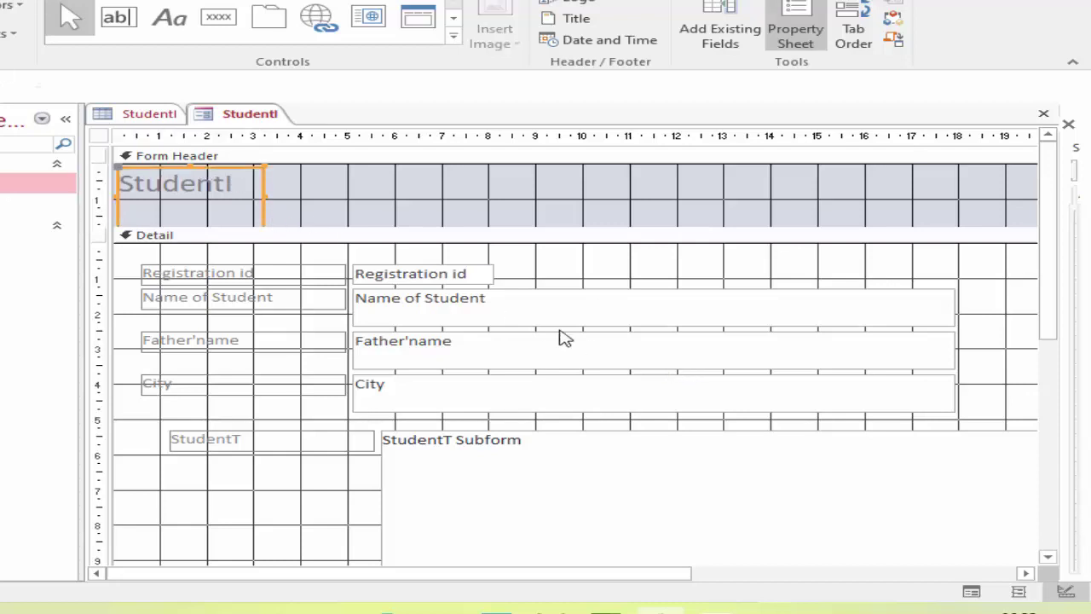
left_click(1035, 257)
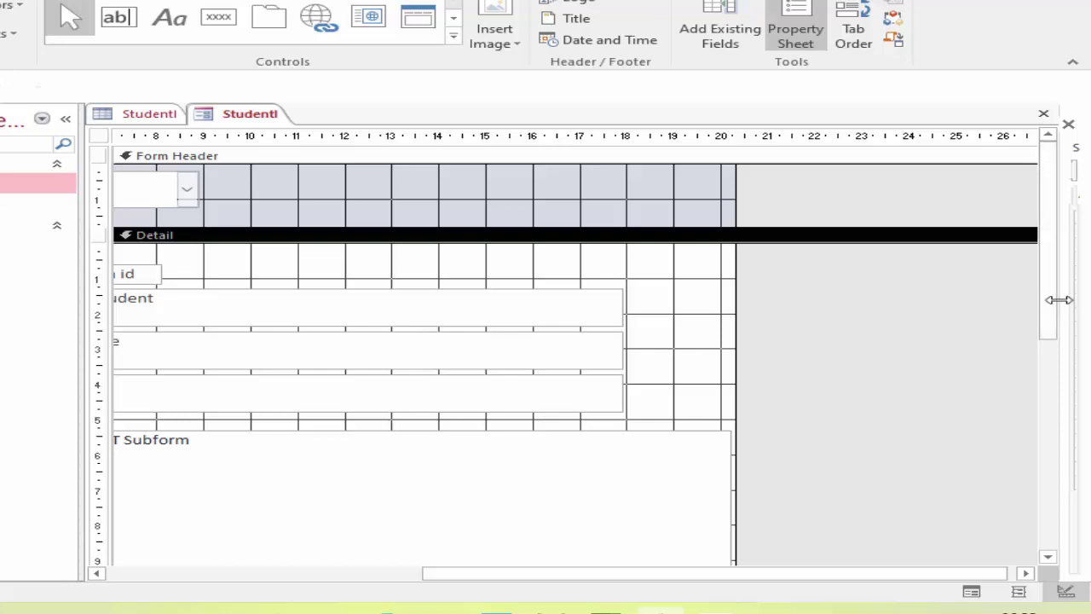
left_click_drag(1048, 312, 721, 315)
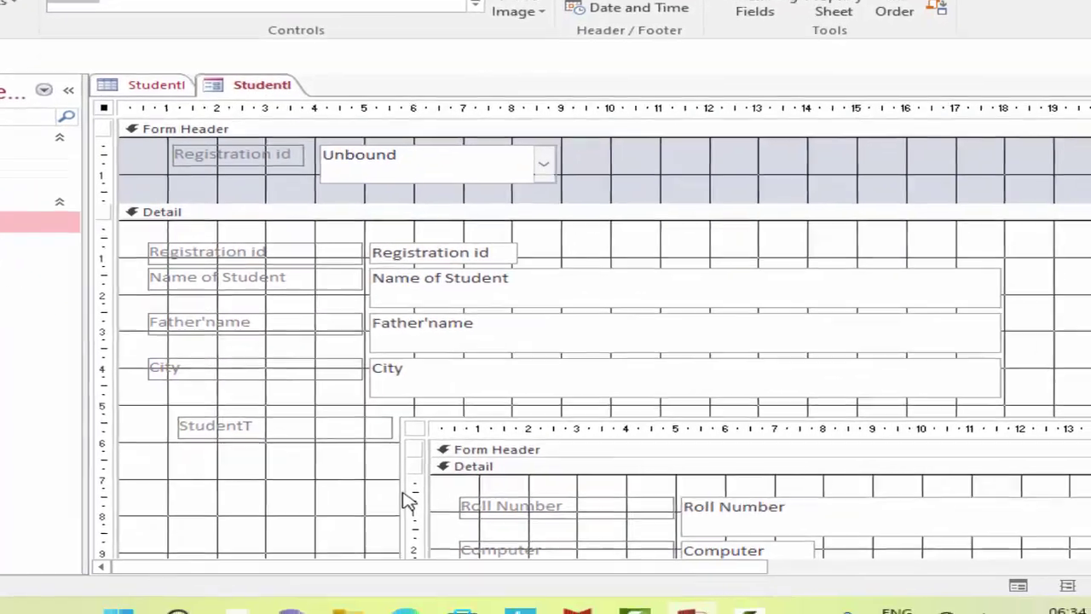
left_click(494, 526)
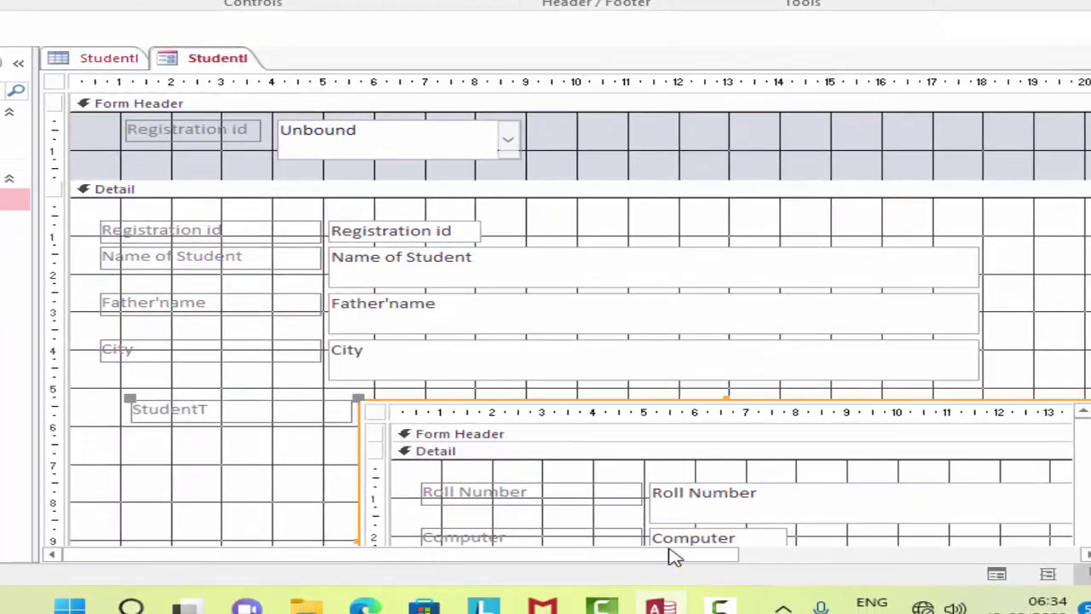
left_click_drag(678, 558, 906, 560)
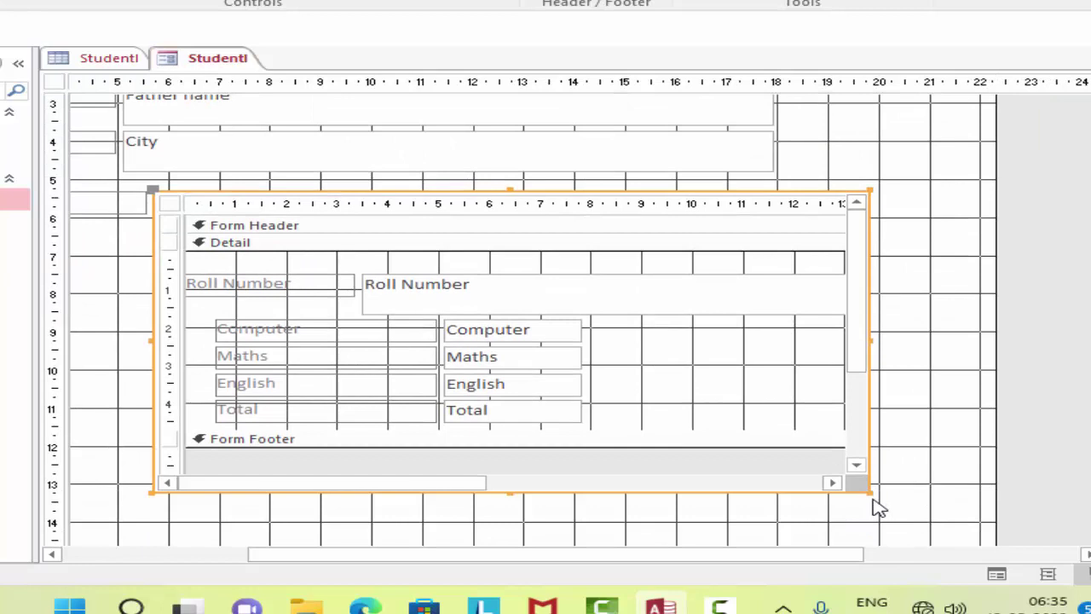
left_click_drag(869, 493, 951, 506)
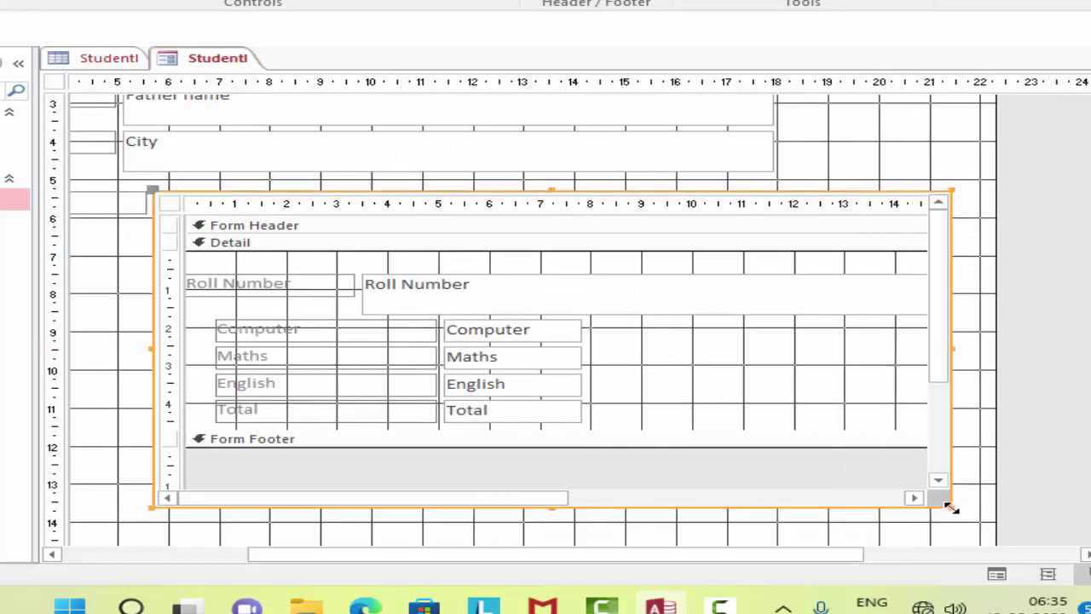
left_click(996, 484)
left_click_drag(997, 483, 1081, 512)
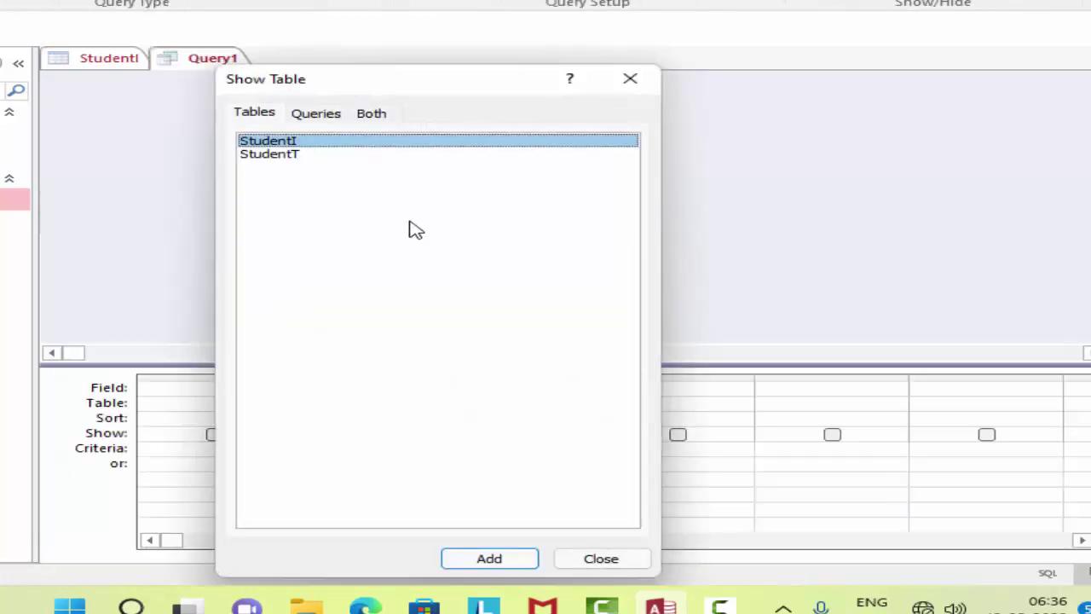
Add the StudentI and StudentT tables to the new query design.
left_click(314, 118)
left_click(270, 117)
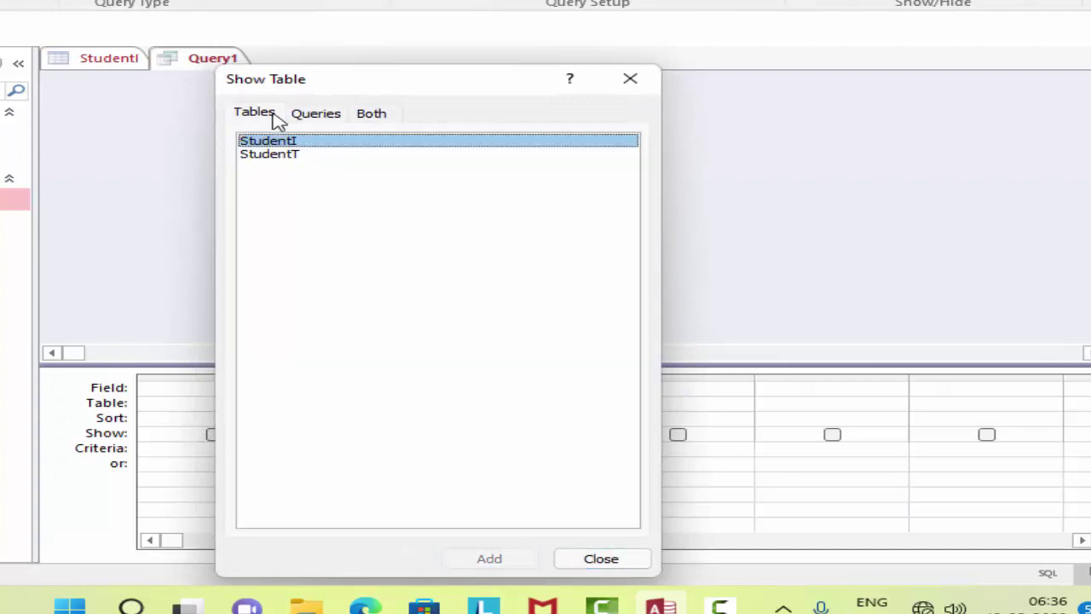
left_click(513, 563)
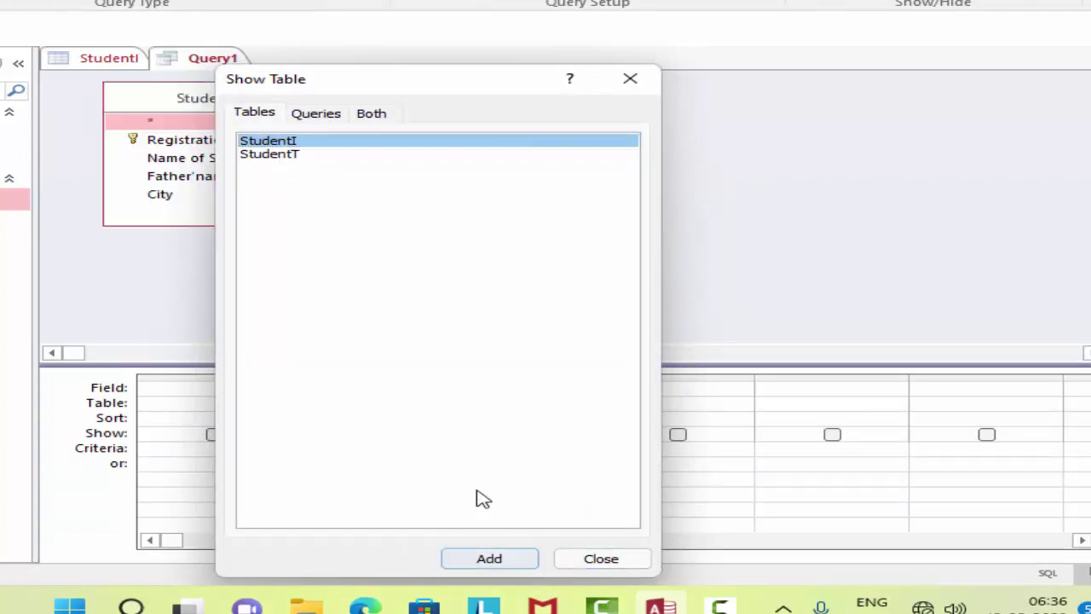
left_click(294, 157)
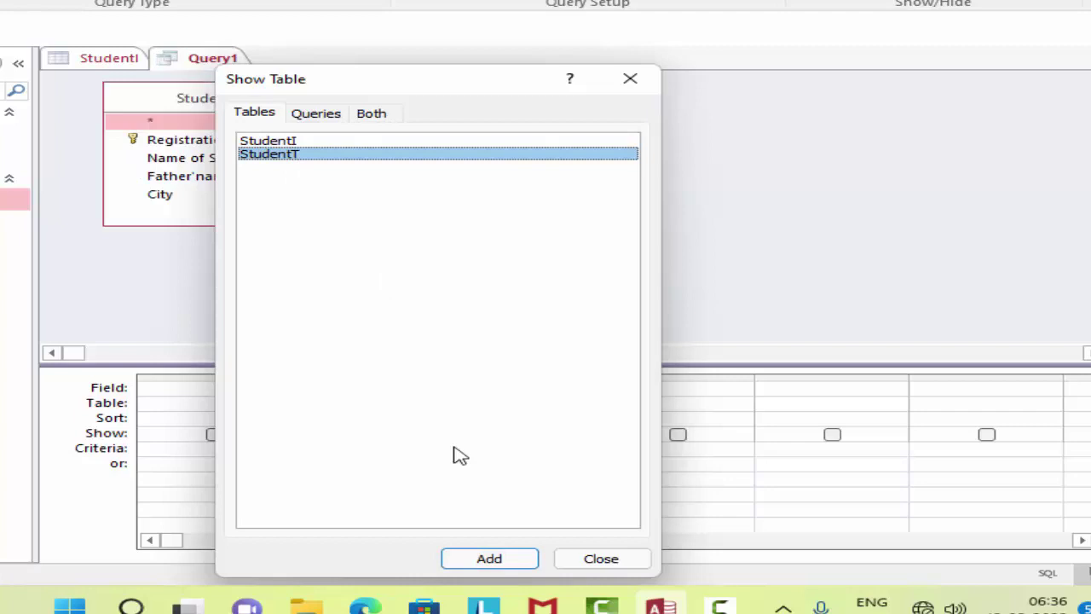
left_click(489, 559)
left_click(601, 559)
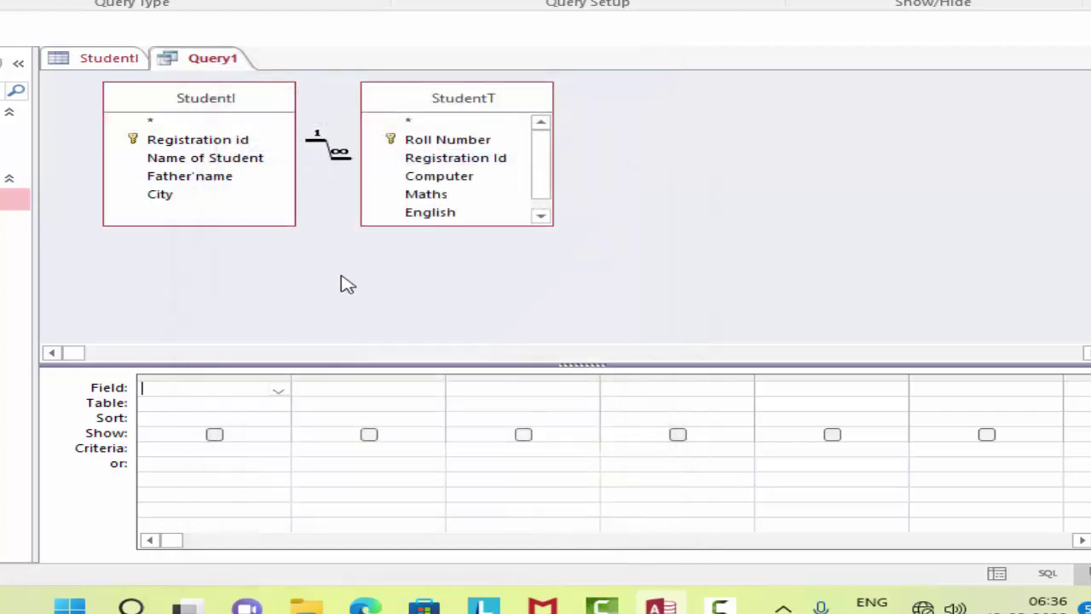
Add Registration id, Name of Student, Father'name, City, Roll Number, Computer, Maths and Total to the grid.
double_click(224, 143)
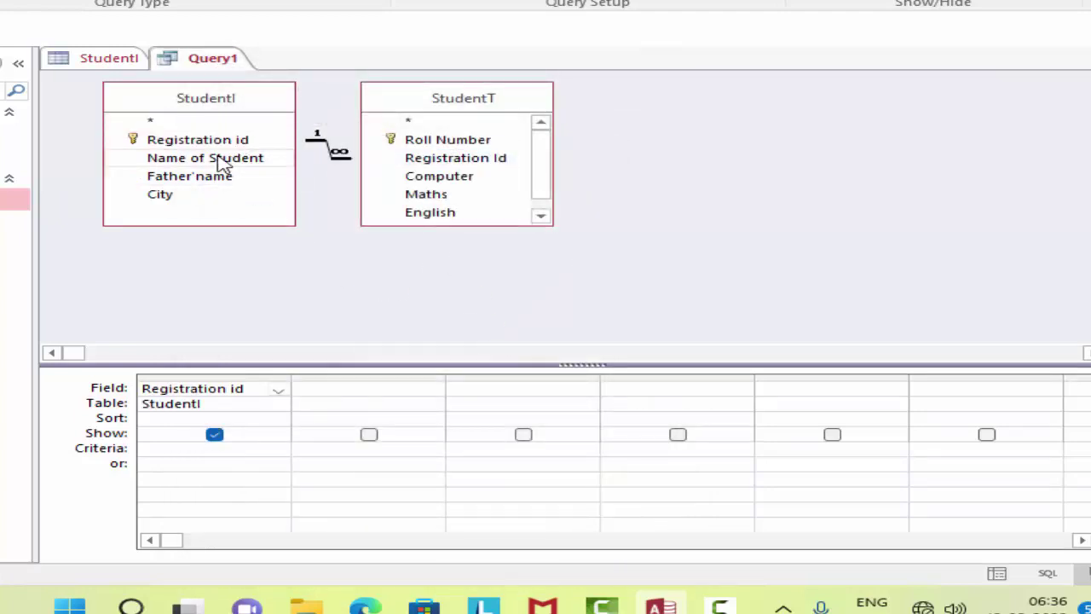
double_click(218, 160)
left_click(218, 180)
double_click(217, 179)
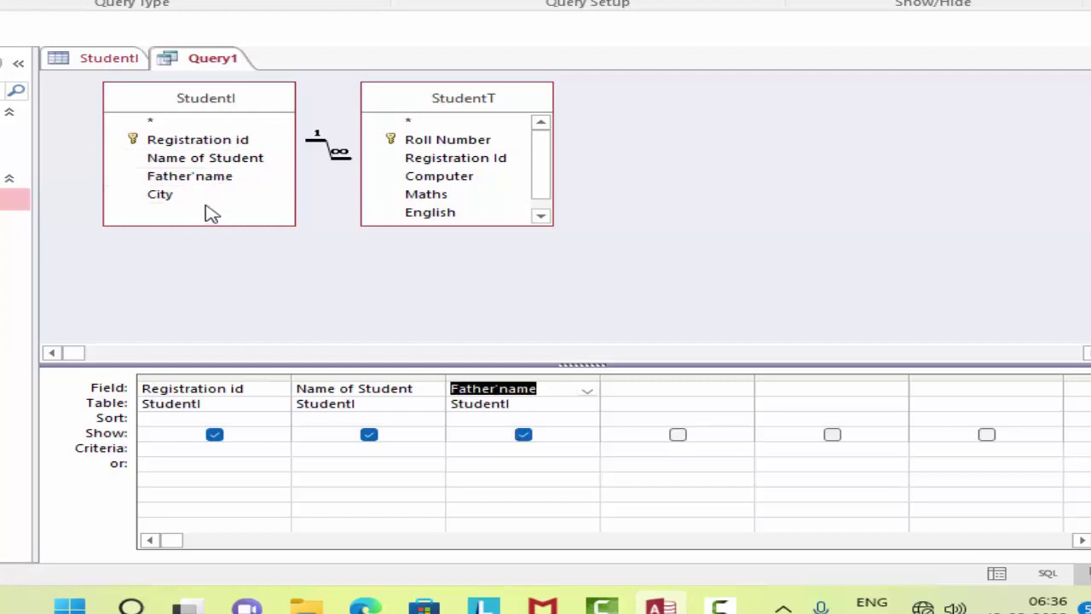
double_click(215, 196)
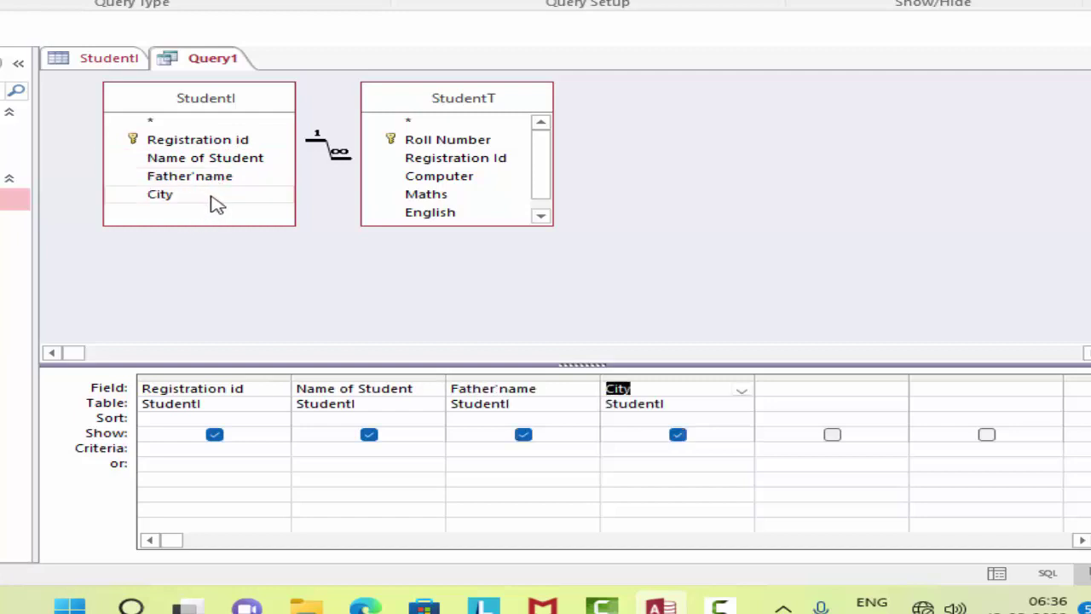
double_click(485, 145)
double_click(479, 178)
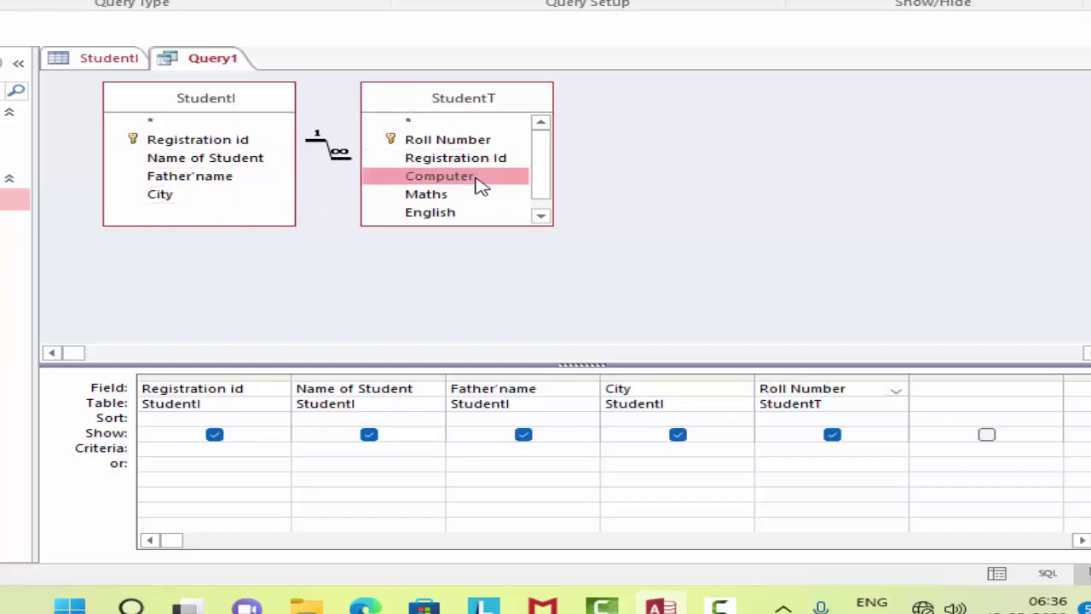
left_click(464, 195)
double_click(465, 195)
left_click(459, 213)
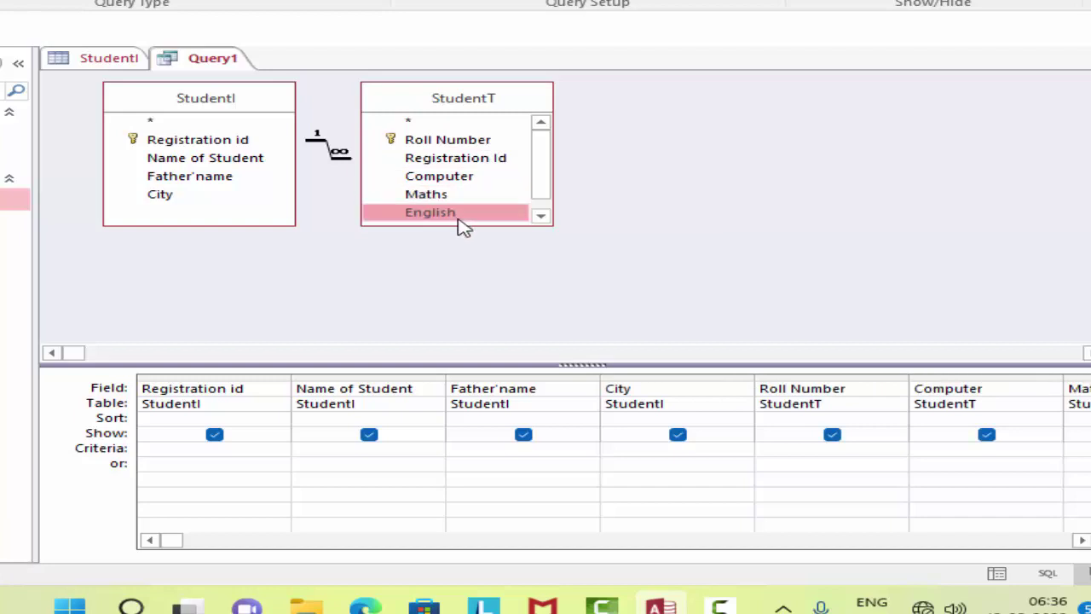
left_click_drag(537, 221, 552, 227)
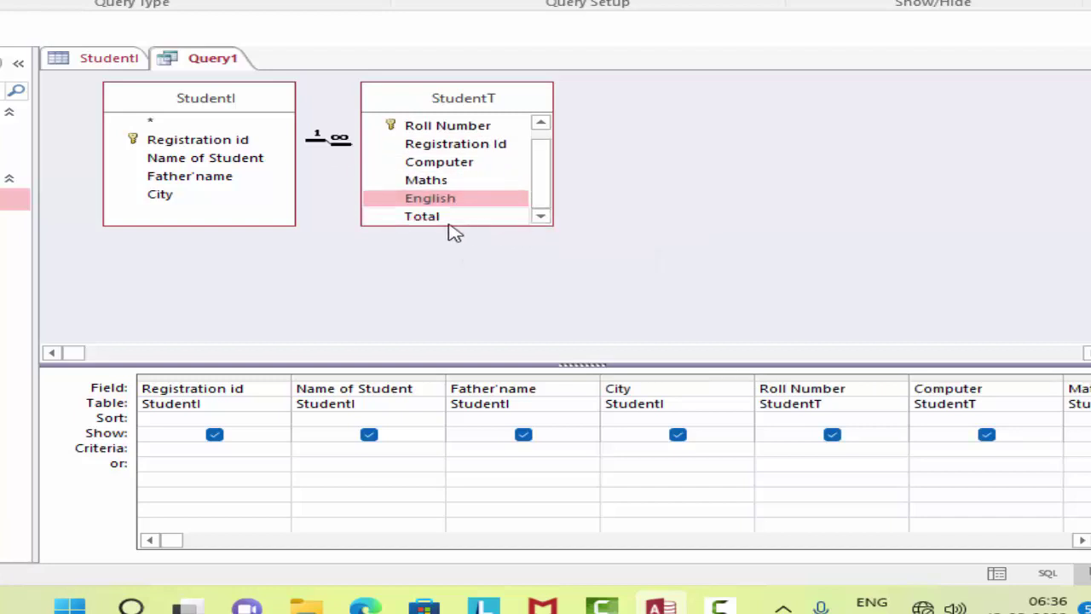
left_click_drag(457, 229, 467, 226)
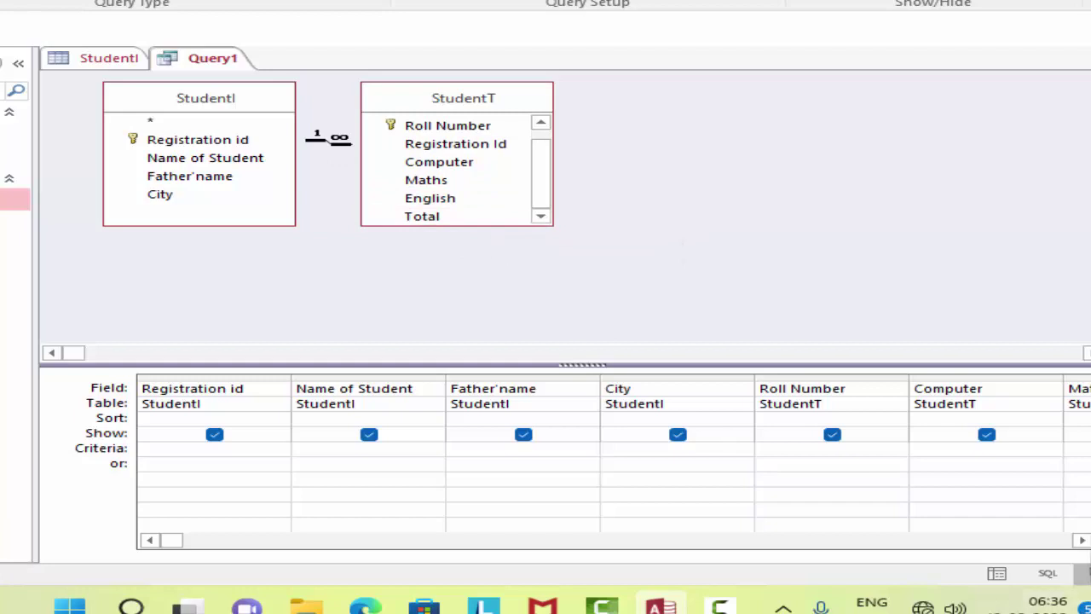
left_click(1081, 540)
left_click(1081, 539)
left_click(1081, 539)
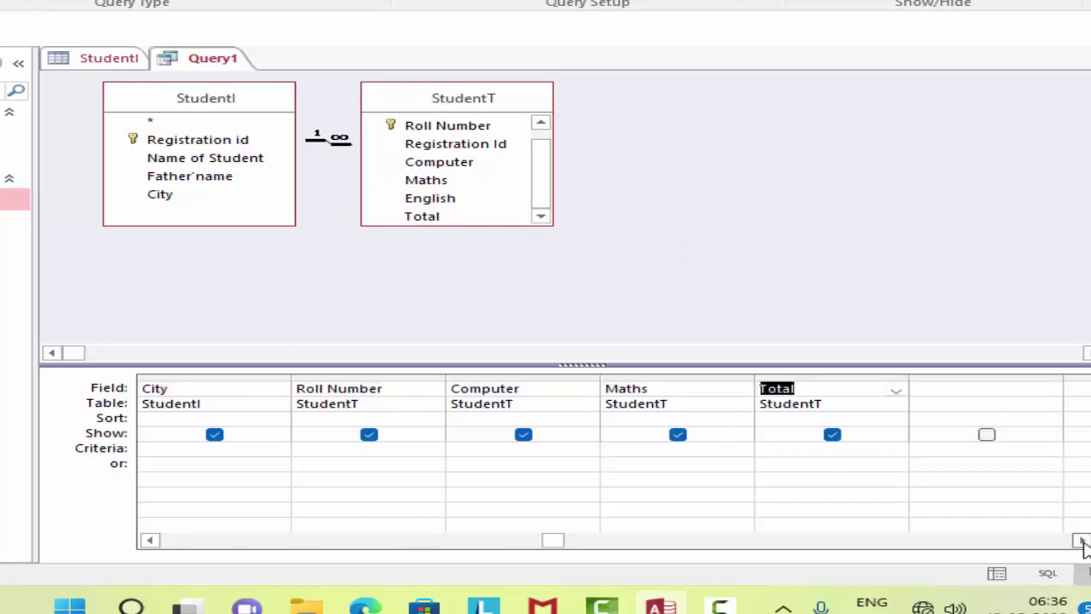
Delete the out-of-order Total column, then add English followed by Total.
right_click(804, 373)
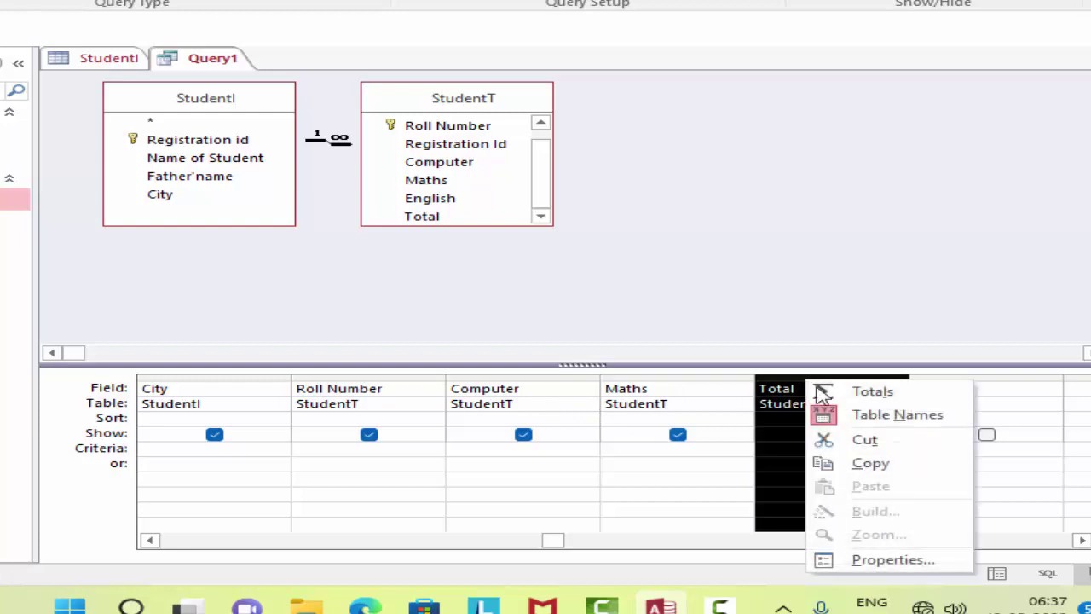
left_click(857, 441)
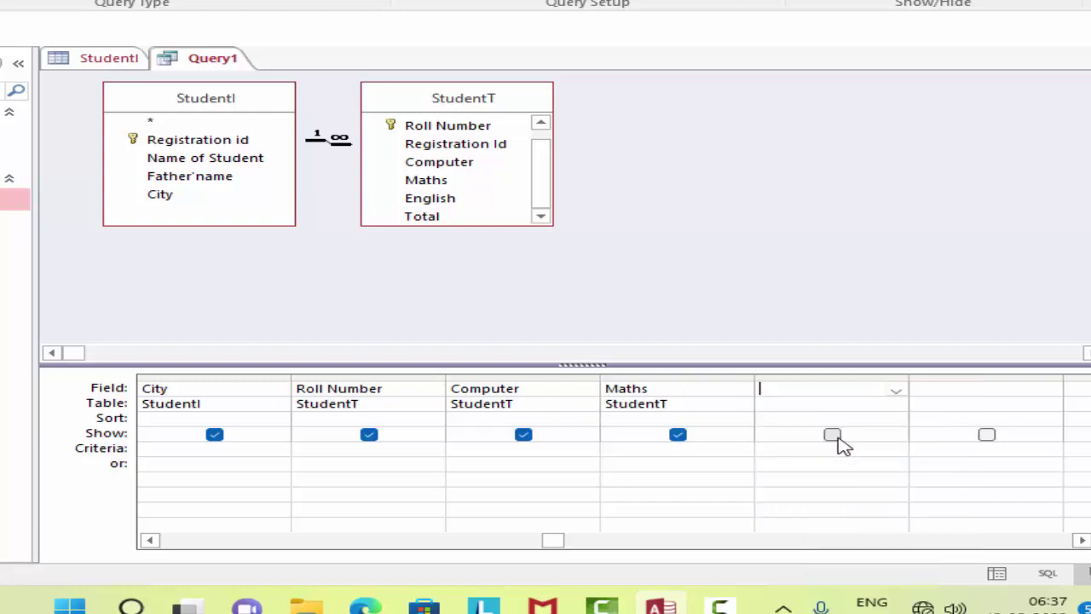
double_click(433, 200)
double_click(454, 216)
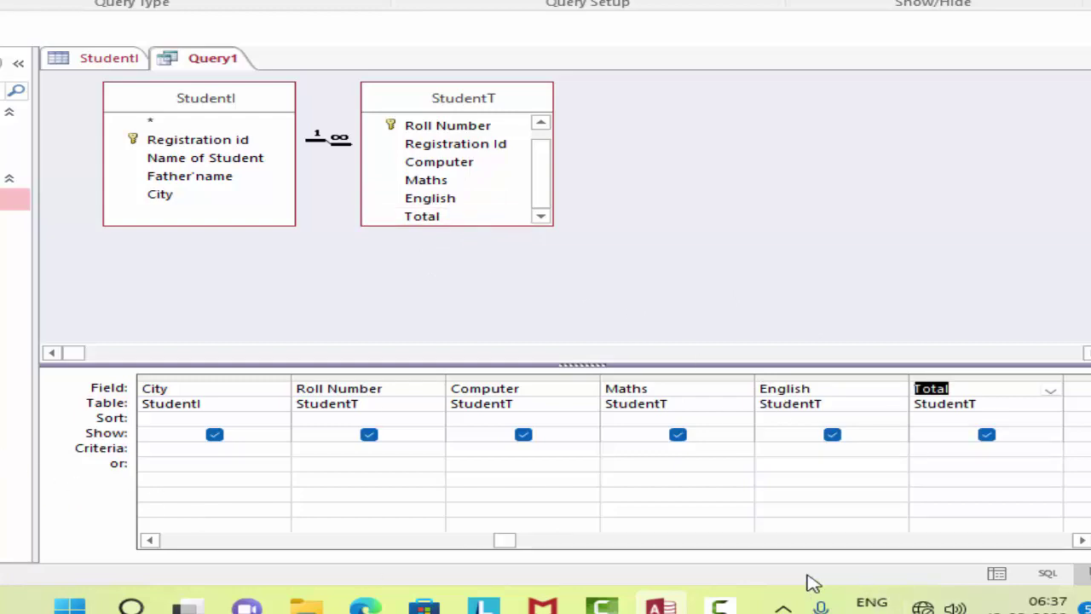
left_click_drag(506, 541, 28, 458)
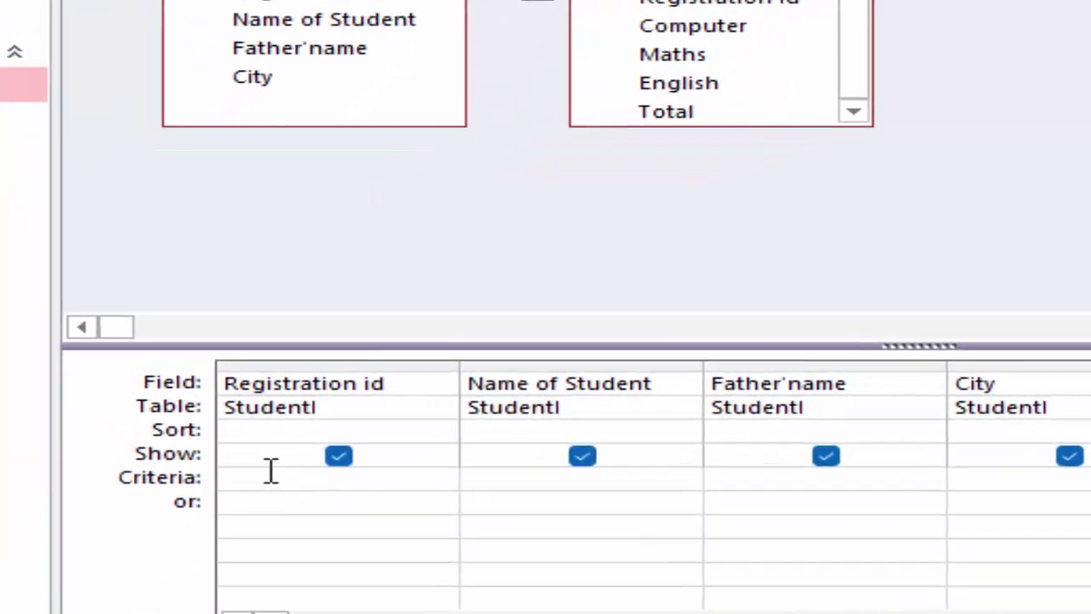
Set the Registration id criterion to [Forms]![StudentT Subform]![Registration Id].
left_click(212, 461)
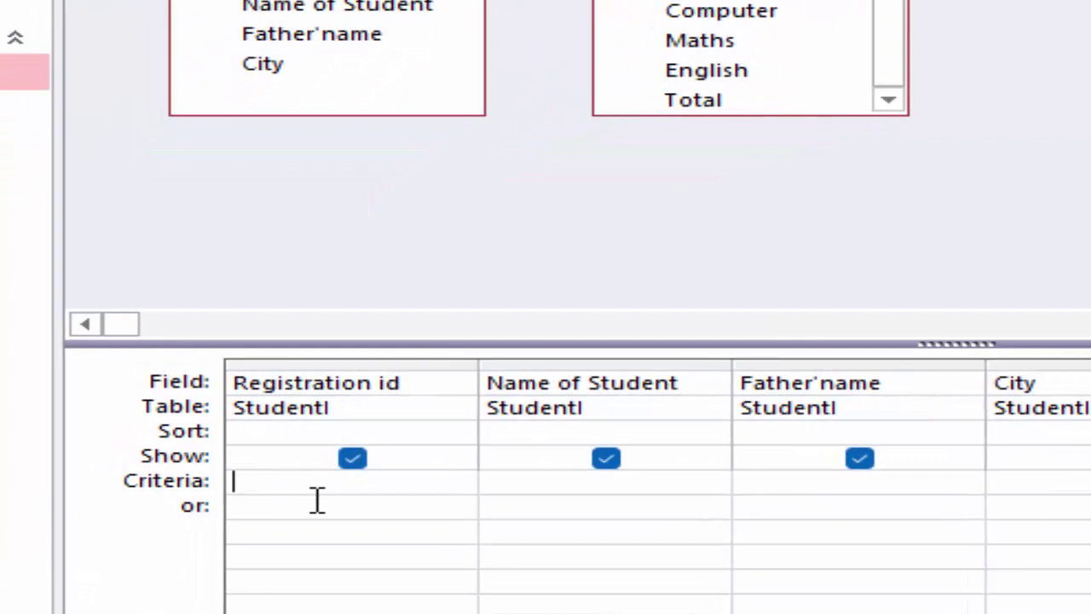
type("[F")
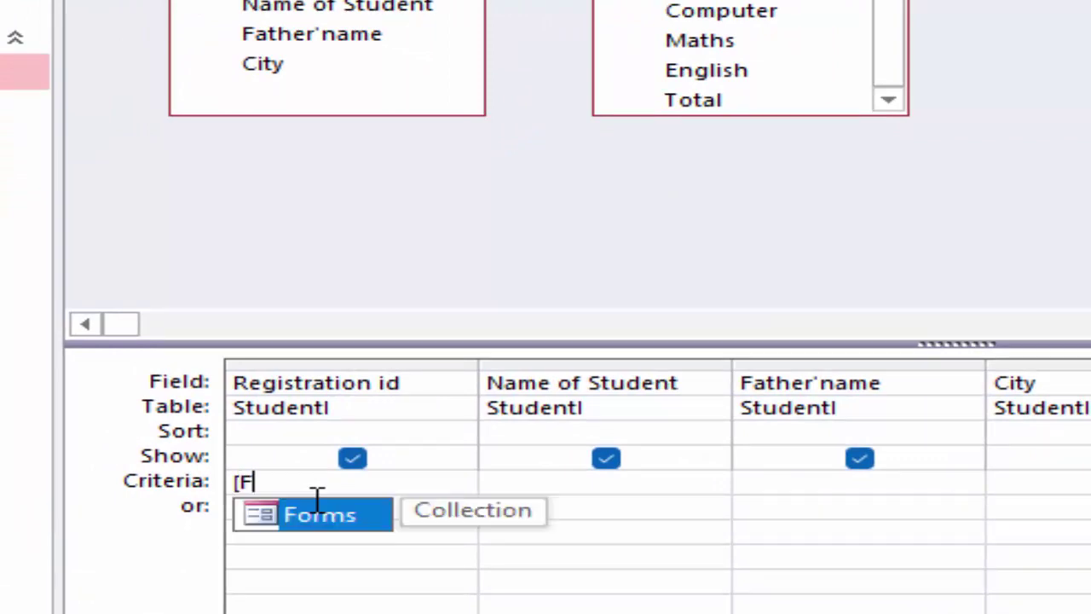
key("Tab")
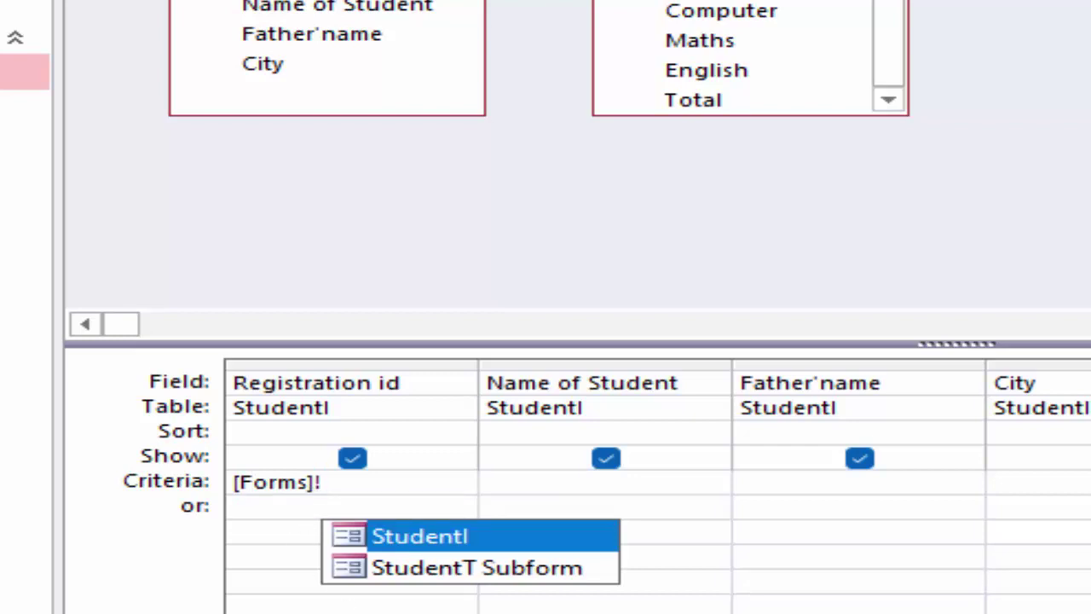
left_click(459, 564)
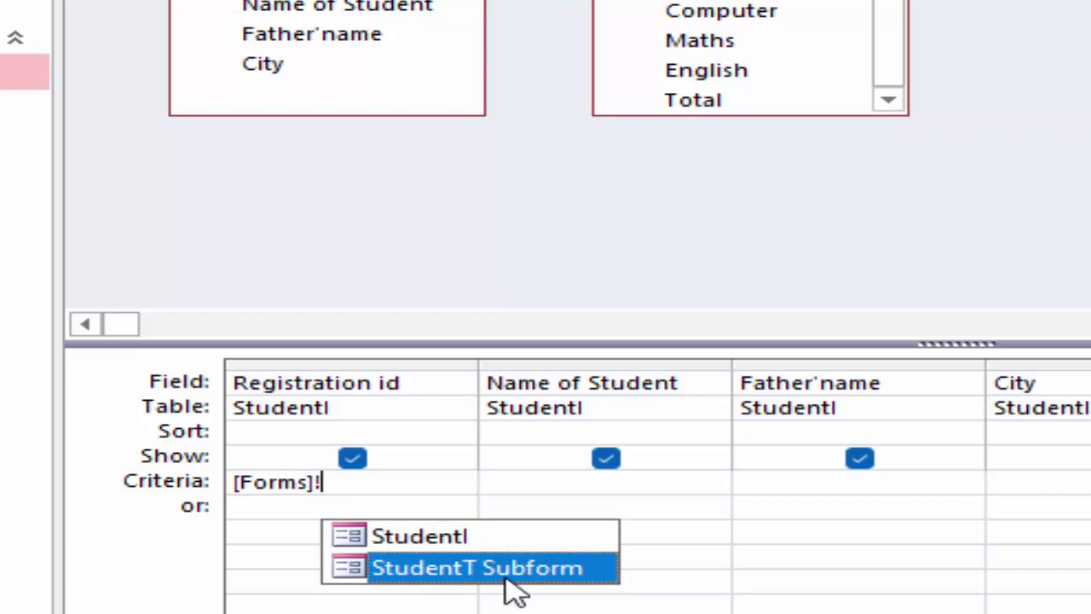
double_click(503, 569)
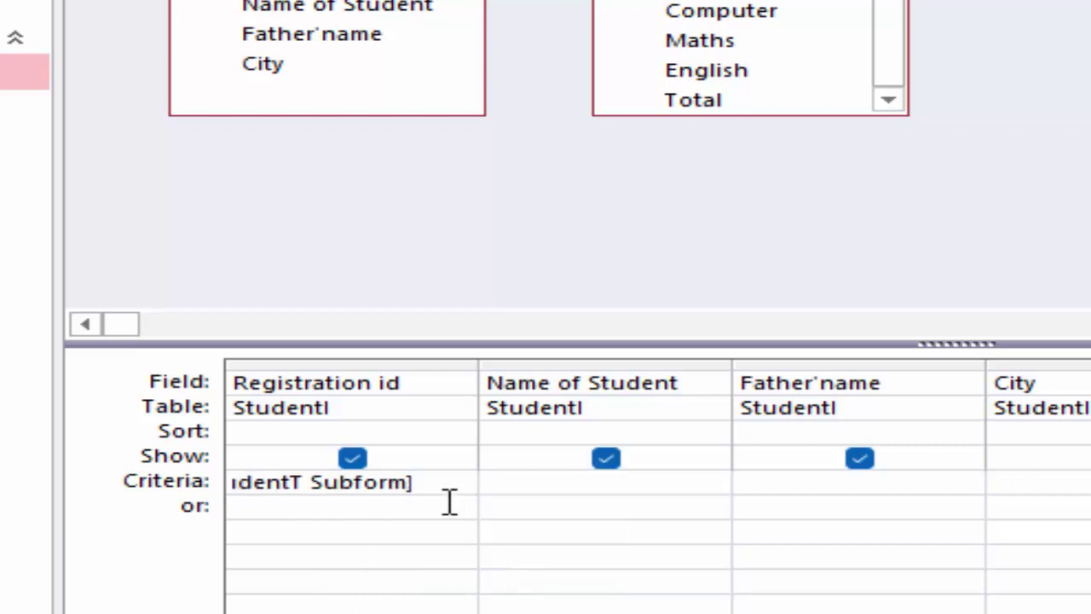
type("!")
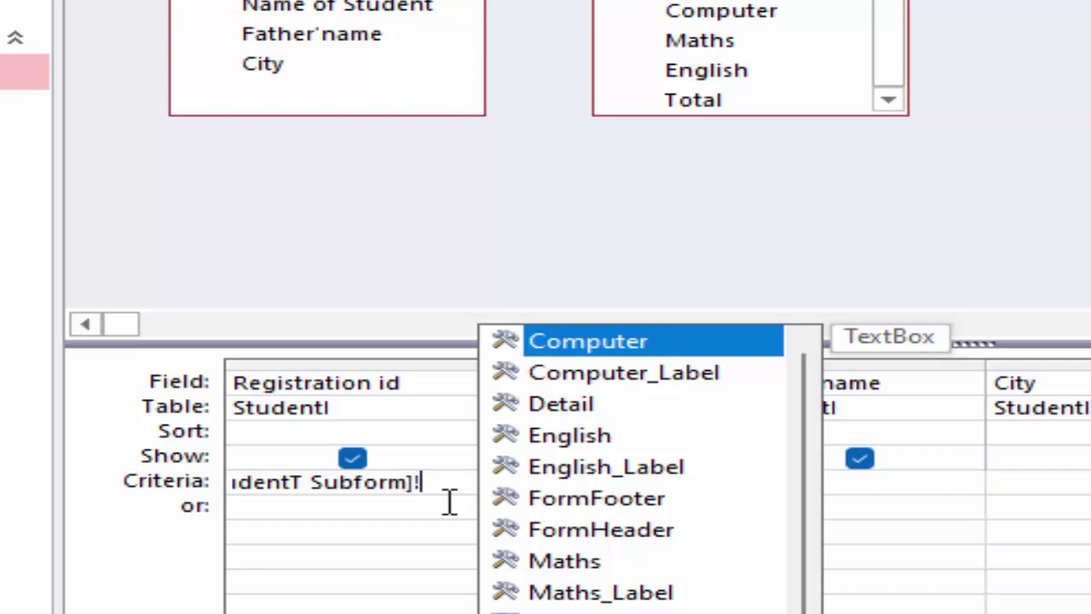
type("[R")
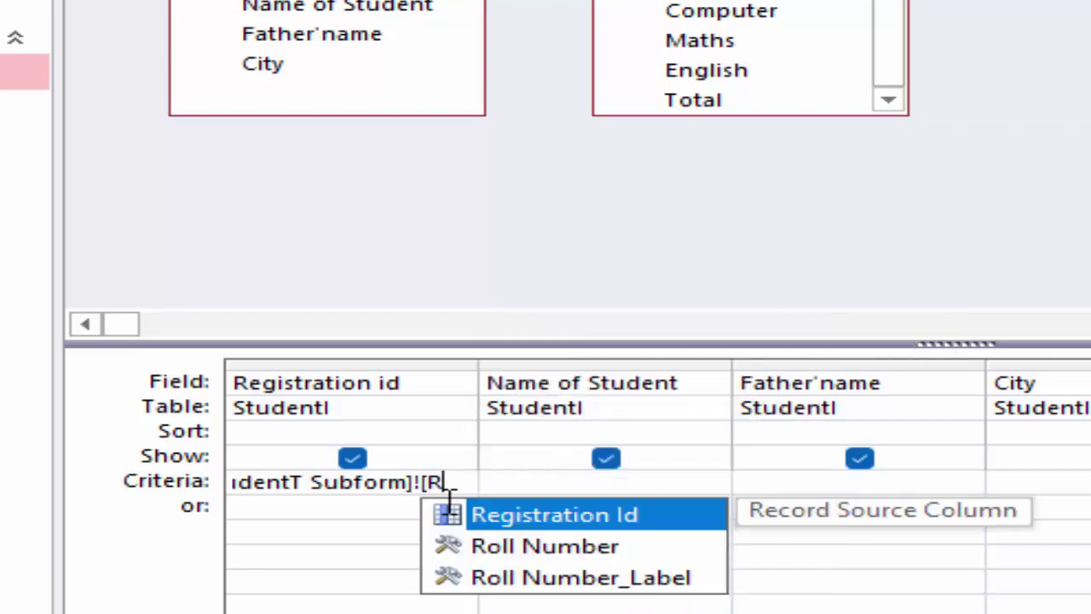
double_click(639, 516)
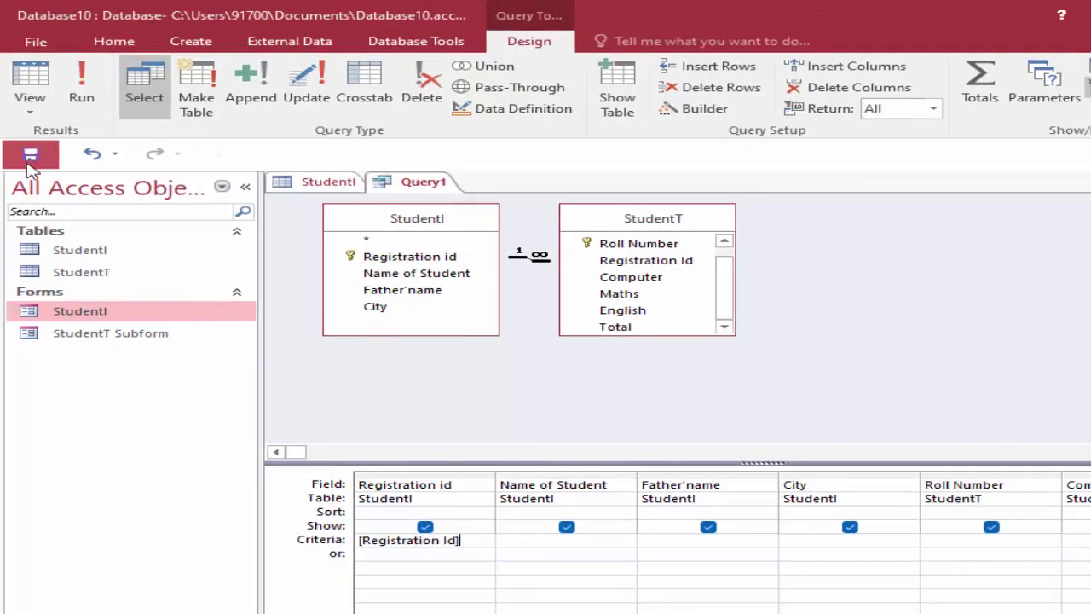
Save the query under the name SQ.
left_click(30, 156)
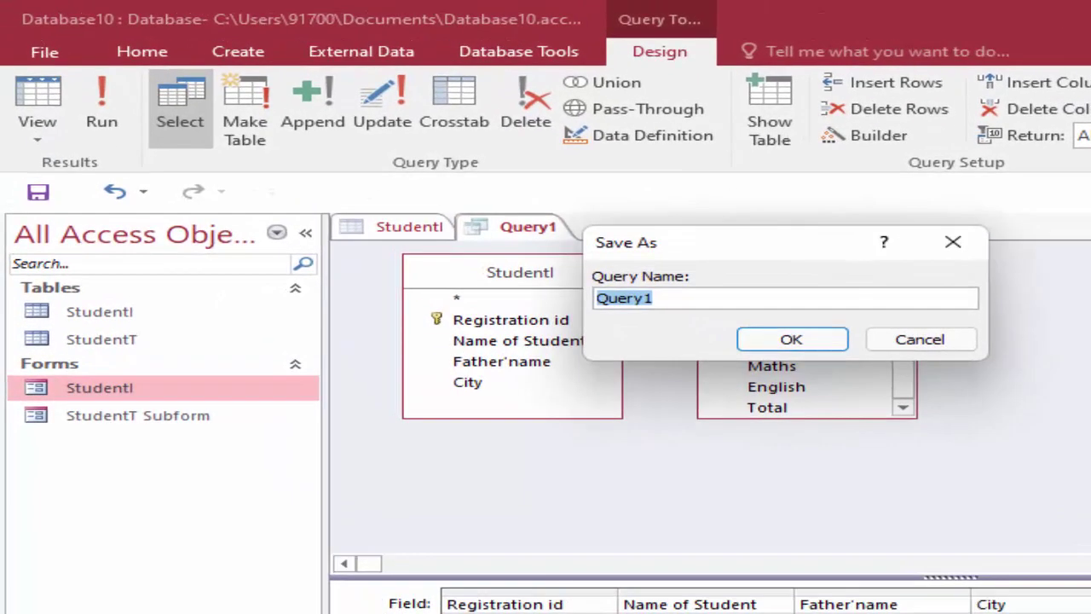
key("BackSpace")
type("SQ")
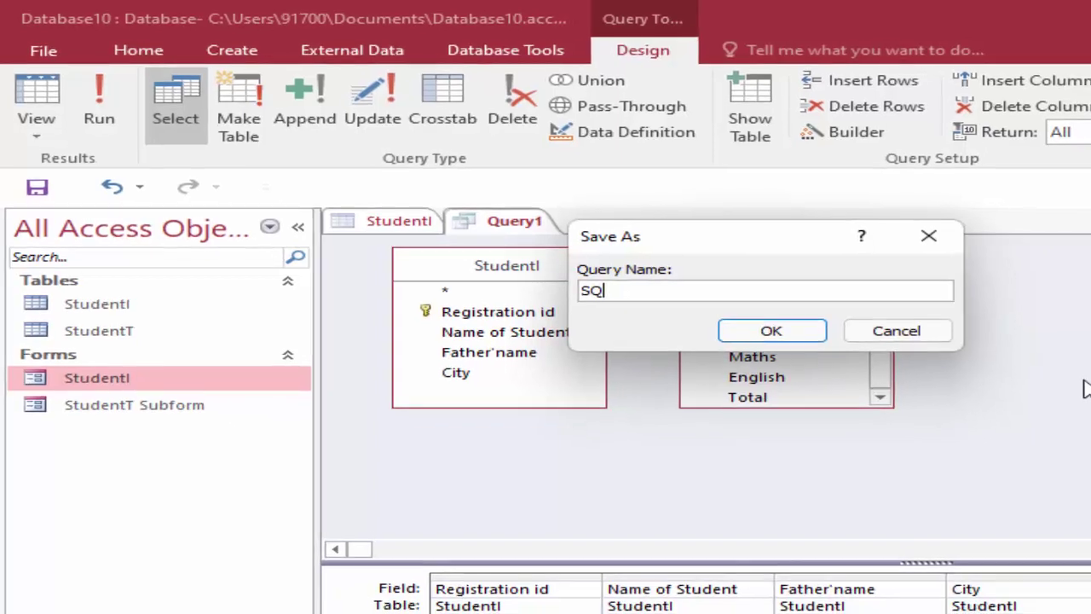
key("Return")
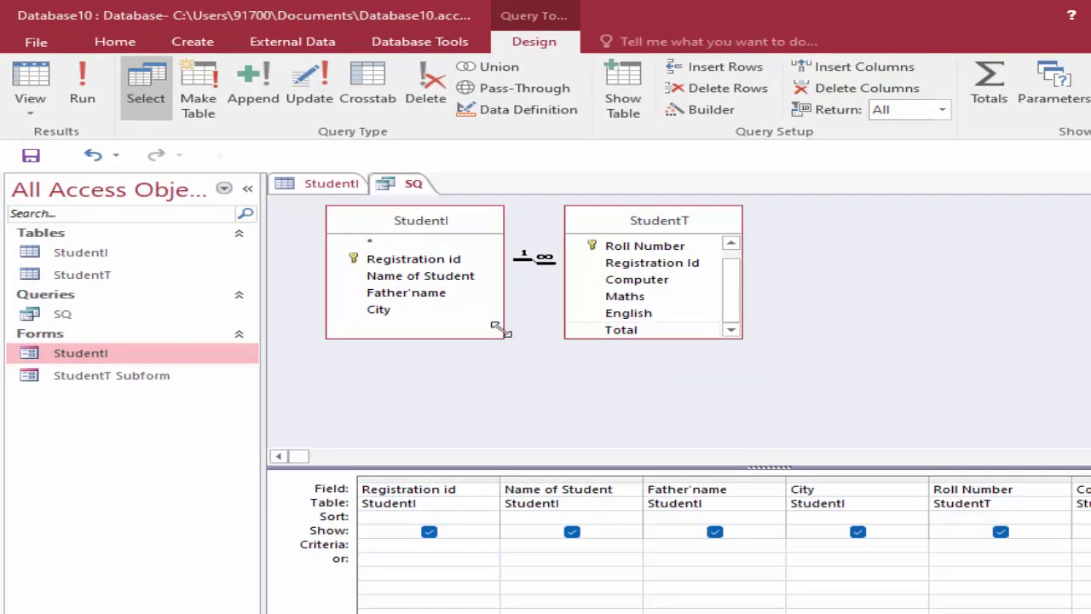
Run SQ with registration id 1, review the results, then close them.
double_click(120, 318)
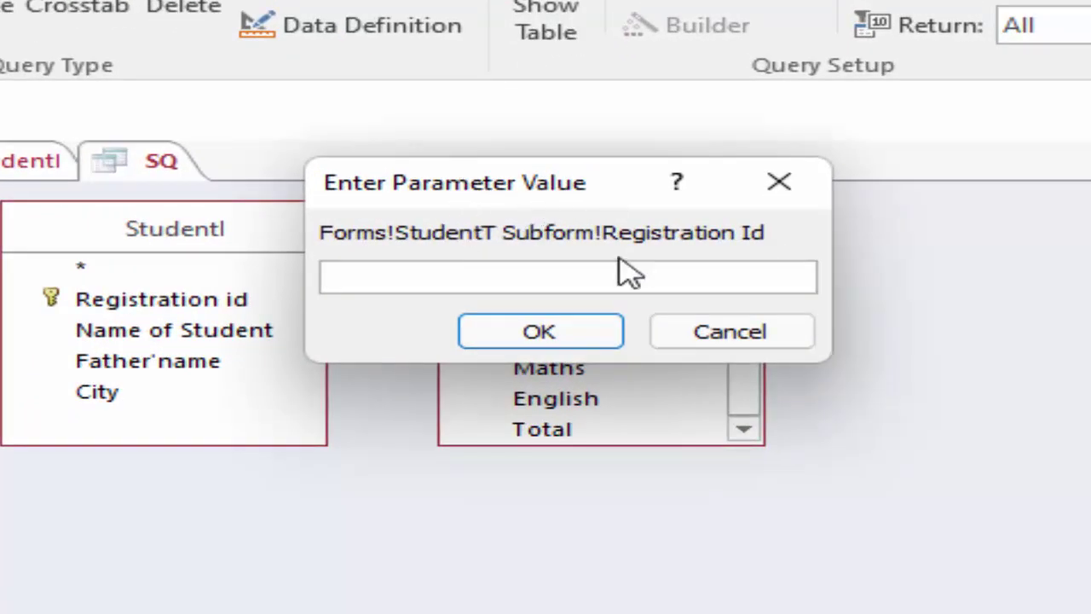
type("1")
key("Return")
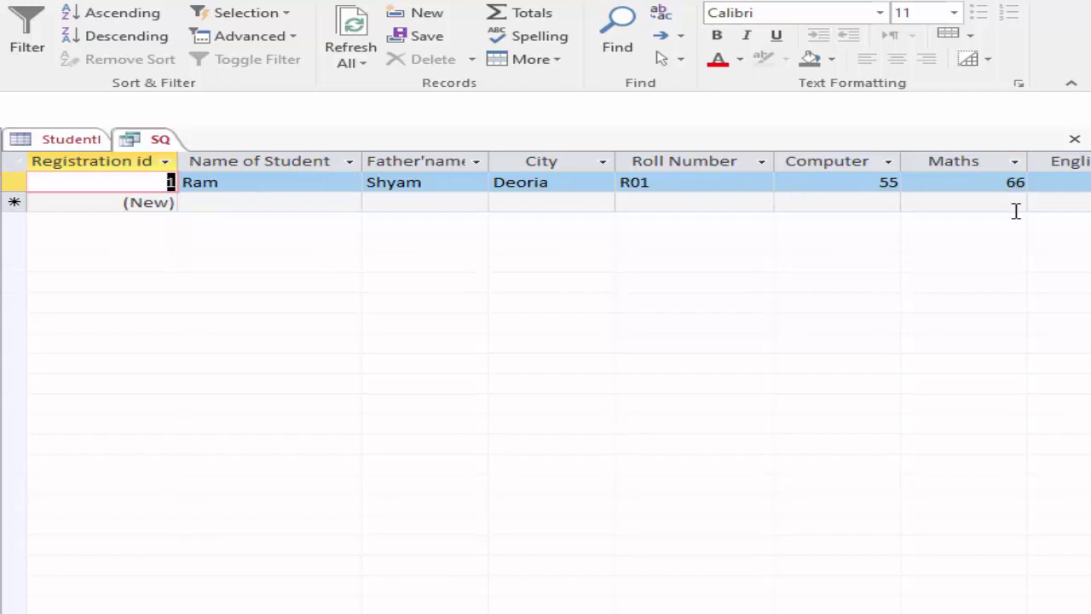
scroll(545, 341, "right", 1)
scroll(545, 341, "right", 1)
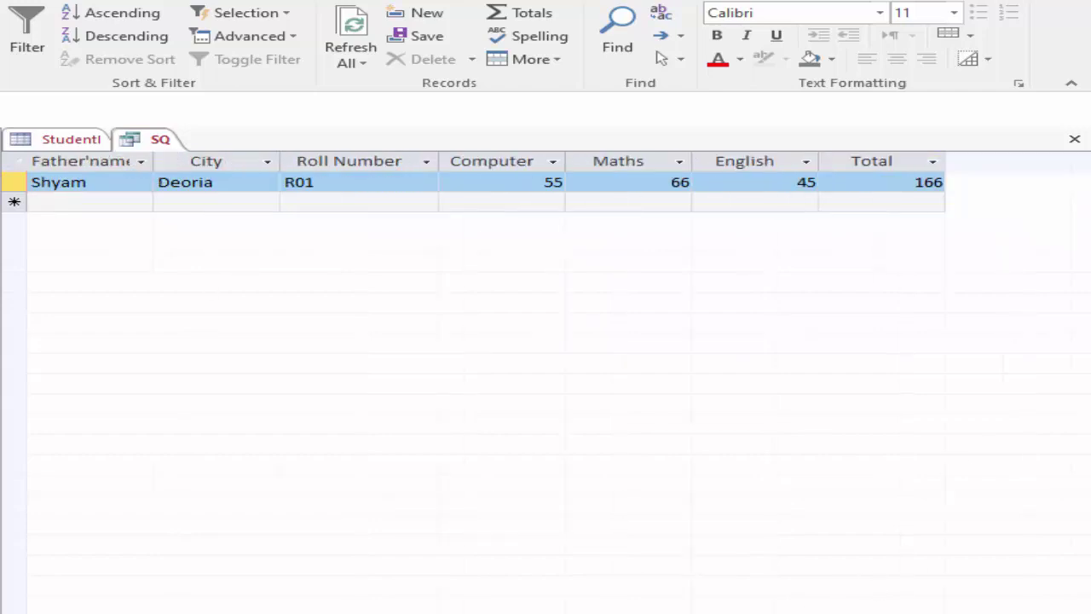
key("Home")
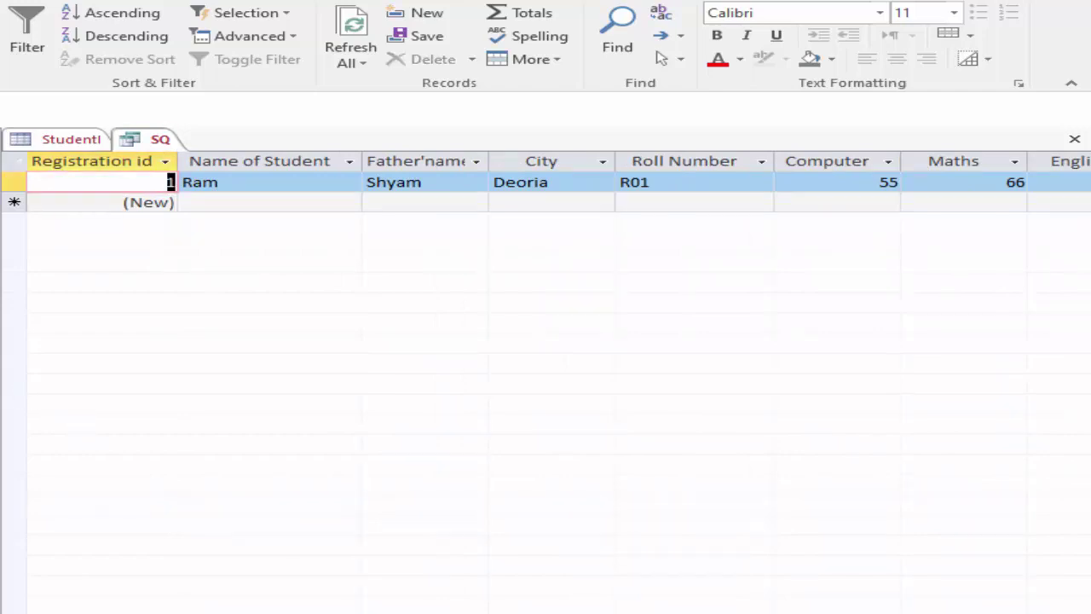
right_click(160, 139)
left_click(226, 176)
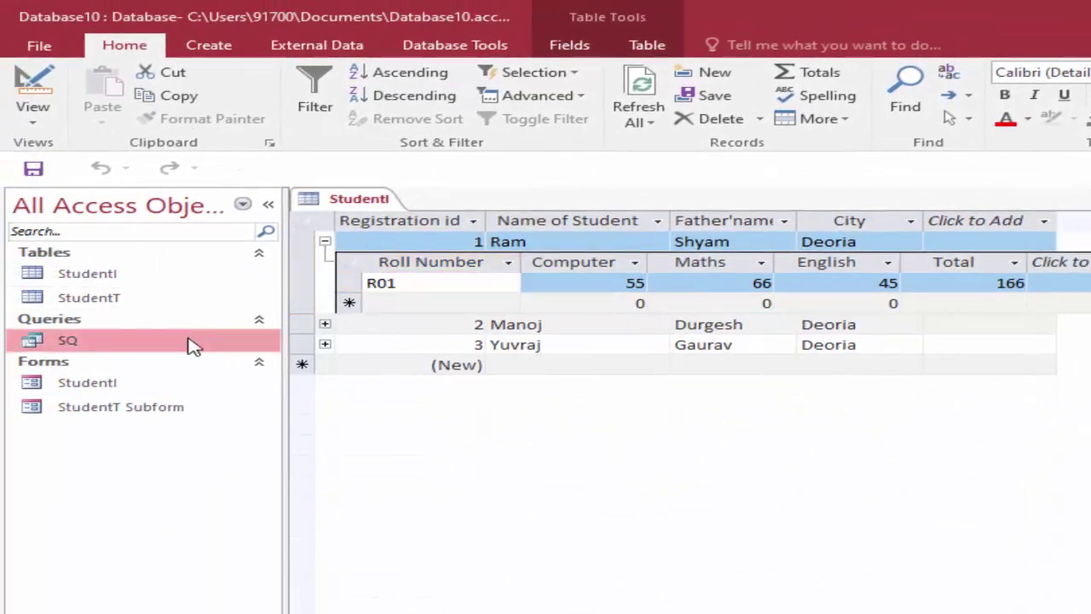
Run SQ again with registration id 3.
double_click(195, 341)
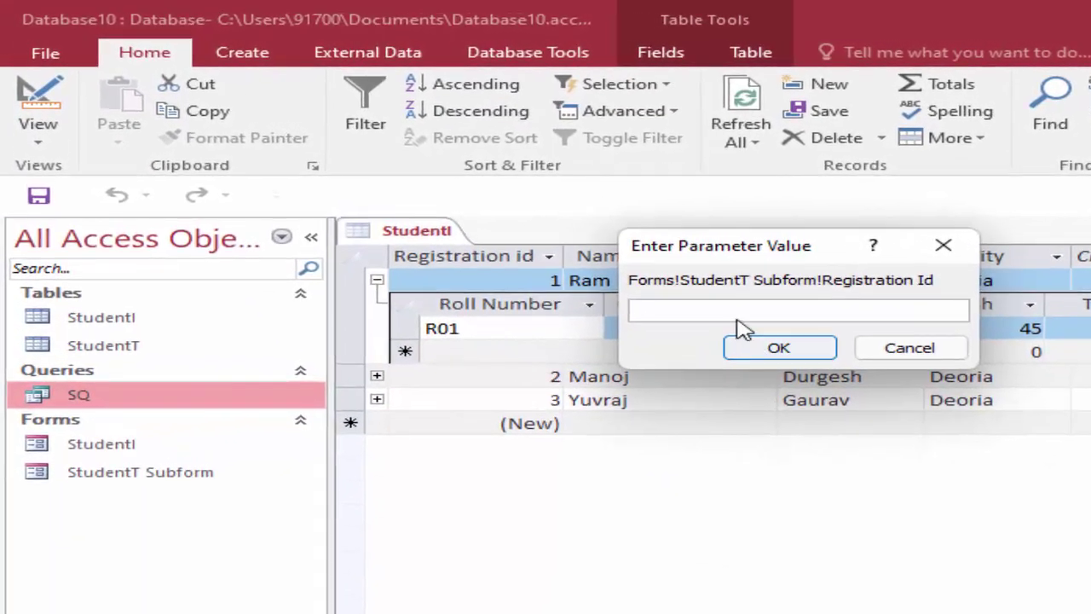
left_click(740, 312)
type("3")
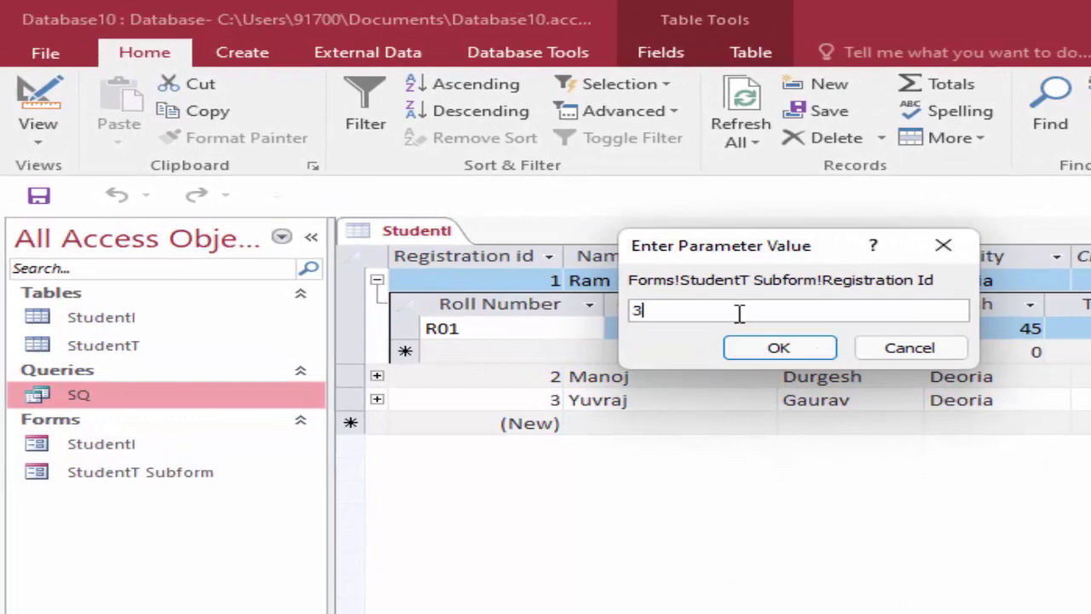
key("Return")
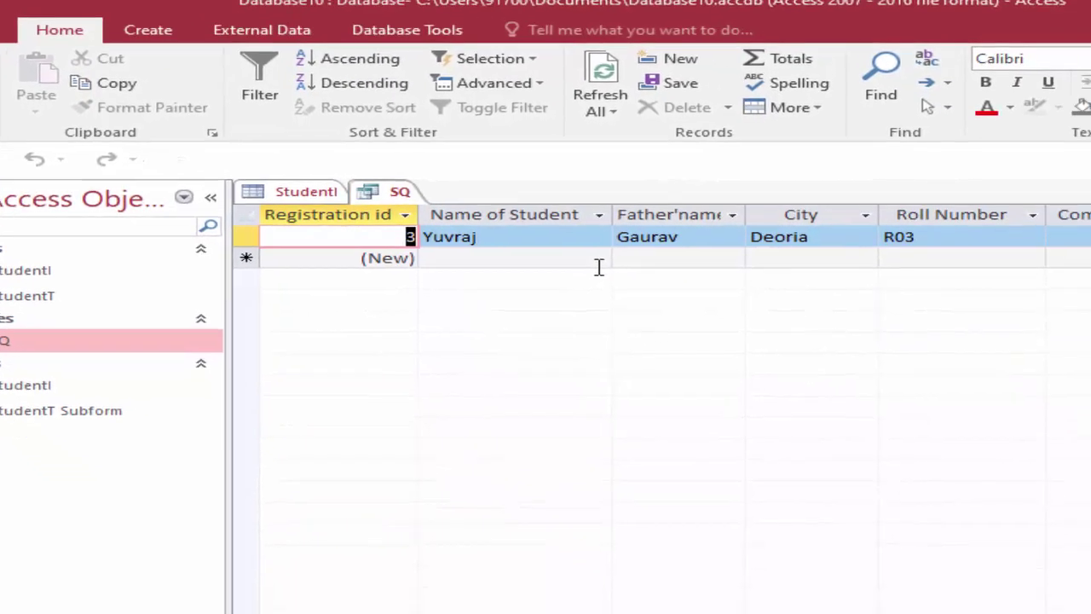